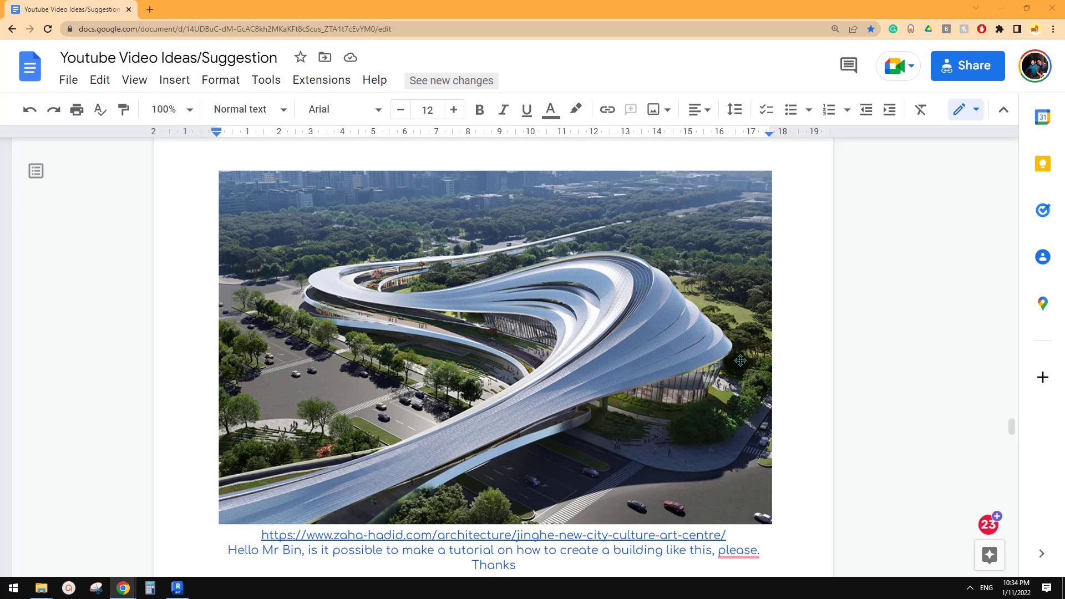
- Switch to Revit and create a new project from the Architectural Template
left_click(177, 588)
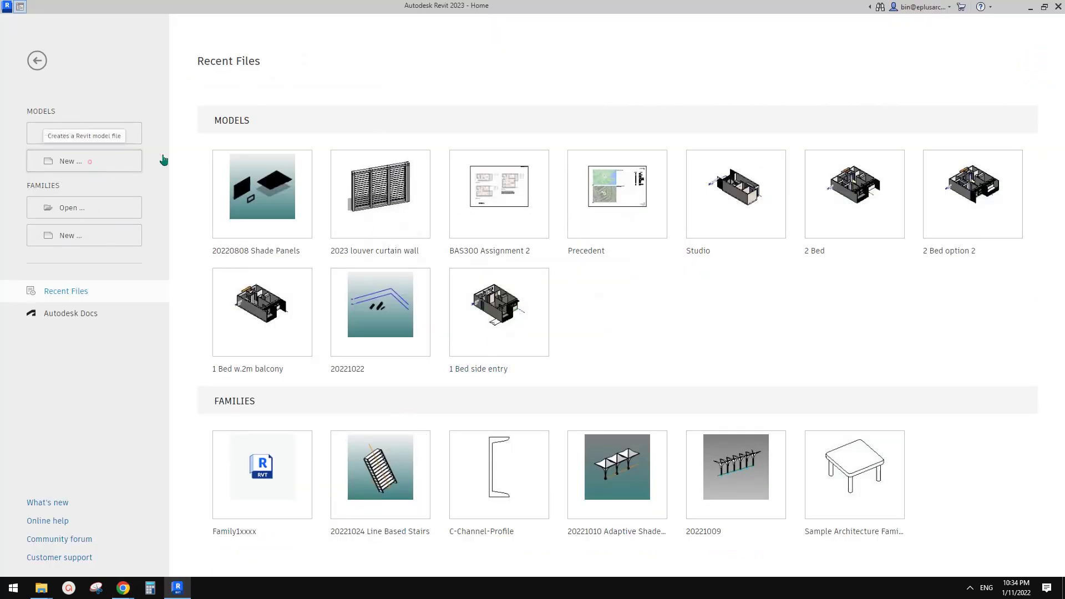
left_click(84, 161)
left_click(554, 256)
left_click(519, 278)
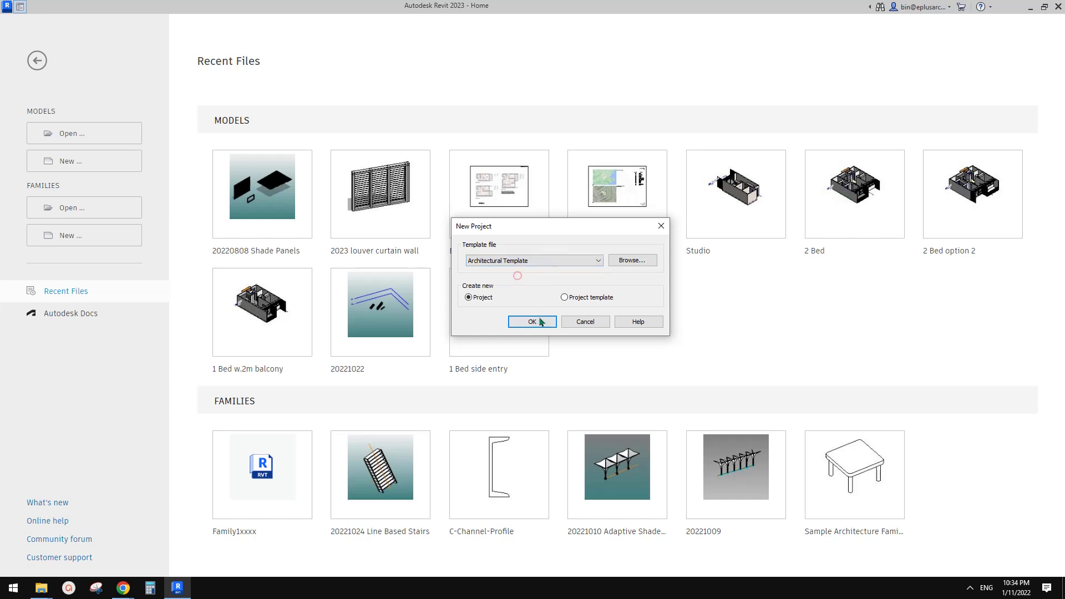
left_click(532, 321)
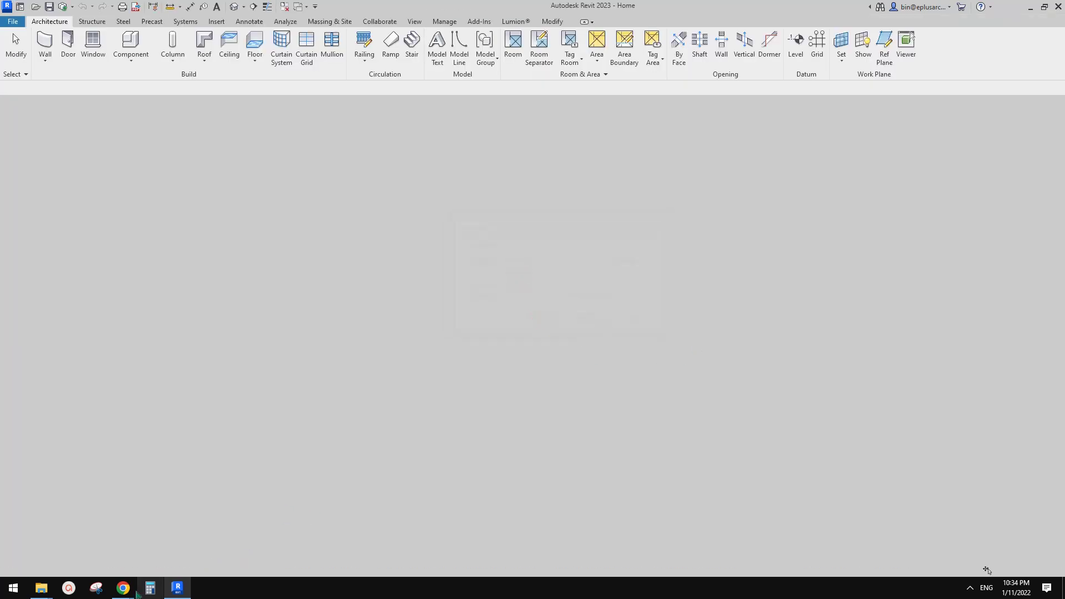
- Switch to the Youtube Video Ideas/Suggestion document in Chrome and examine the reference image of the curved culture art centre
mouse_move(128, 595)
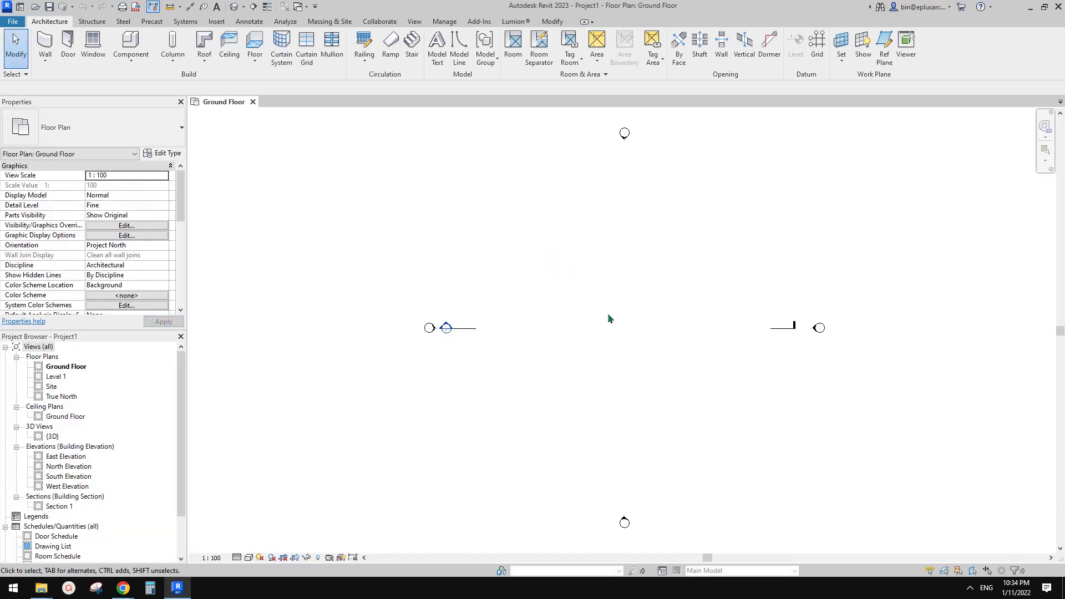
middle_click_drag(610, 317, 623, 322)
scroll(632, 324, "up", 1)
mouse_move(587, 359)
middle_mouse_down()
mouse_move(578, 364)
mouse_move(600, 362)
mouse_move(596, 348)
middle_mouse_up()
scroll(581, 366, "down", 1)
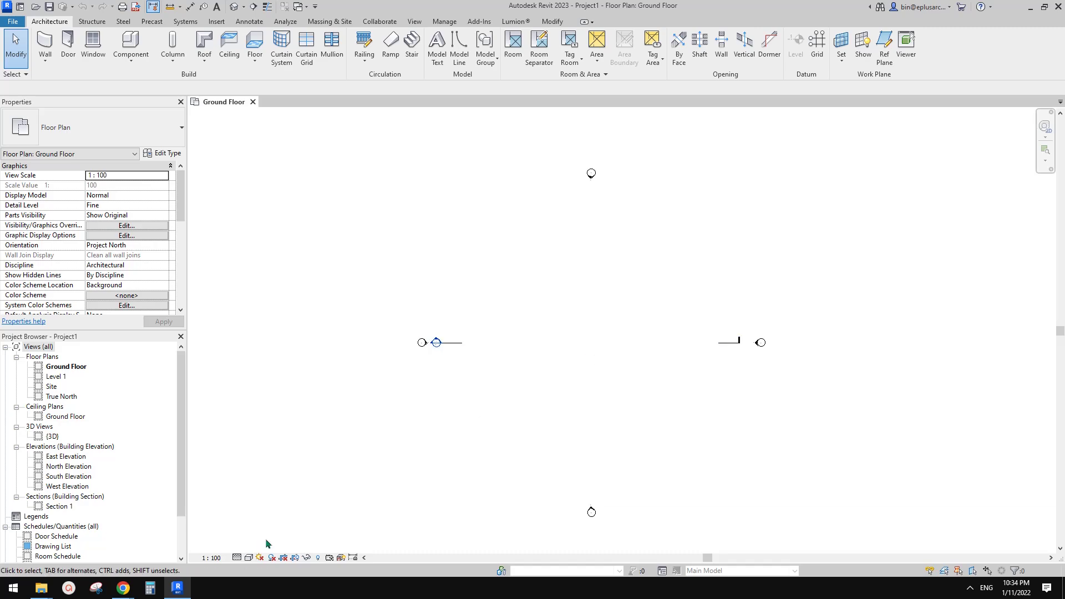
left_click(177, 589)
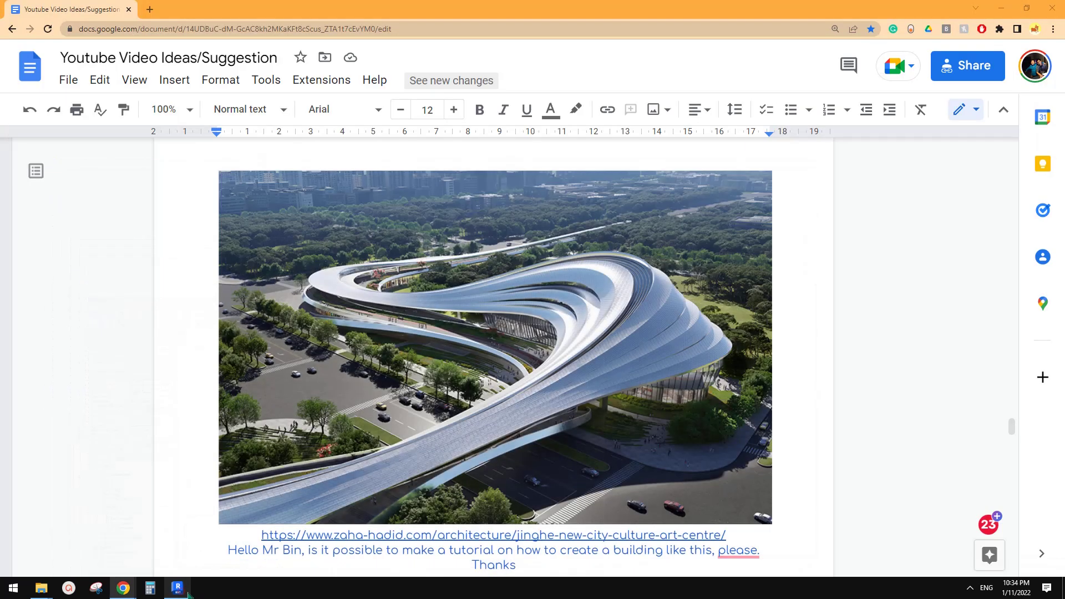
left_click(178, 589)
middle_click_drag(568, 359, 592, 363)
scroll(573, 358, "up", 2)
scroll(592, 356, "down", 1)
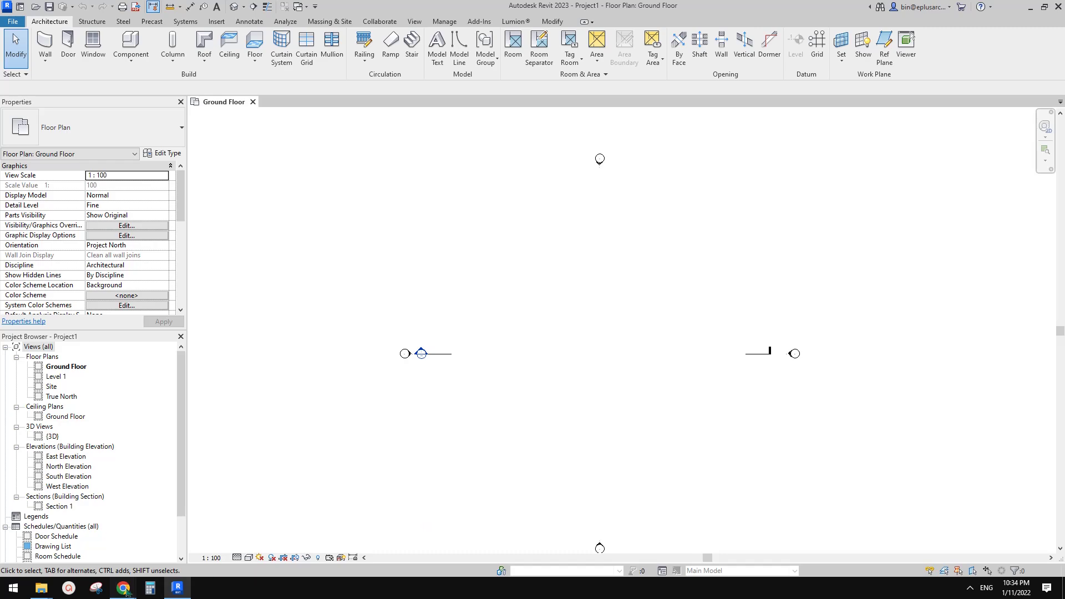
left_click(284, 524)
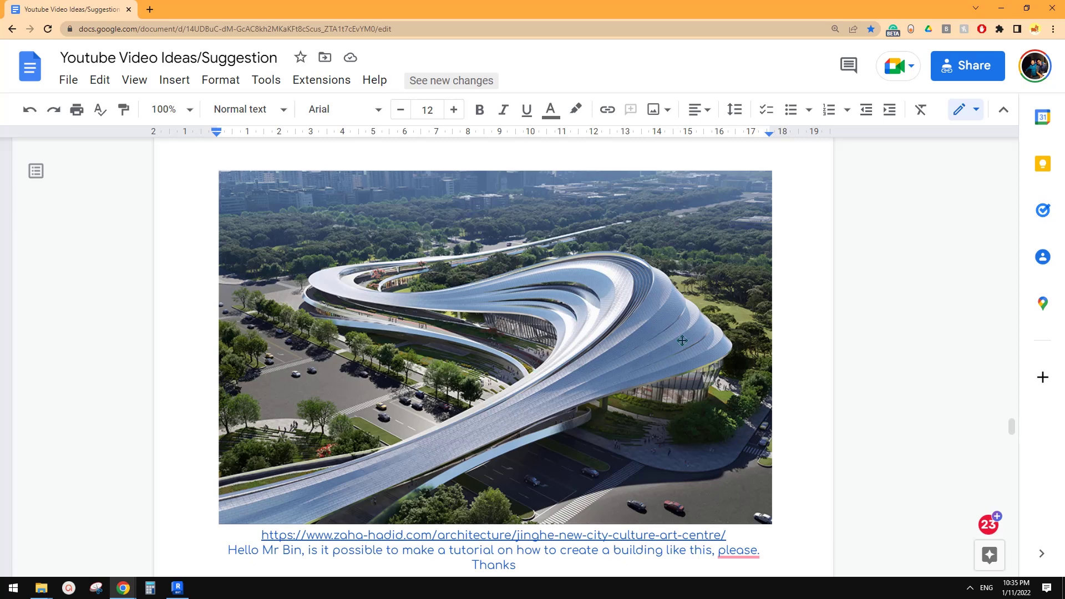
- Switch back to Revit and create an in-place model in the Mass category, accepting the suggested name
left_click(177, 588)
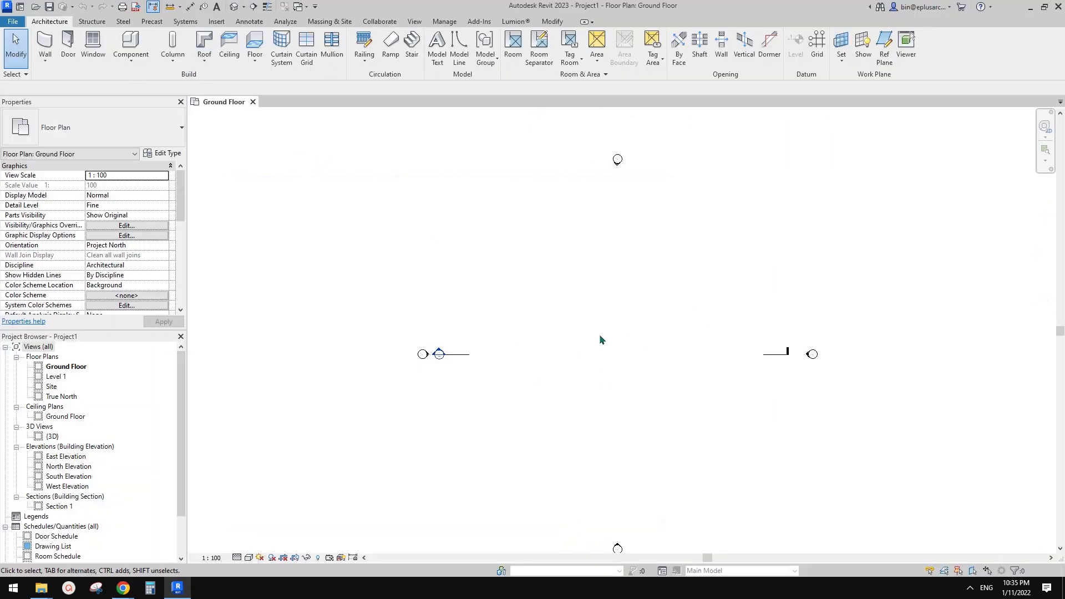
left_click(131, 56)
left_click(146, 99)
left_click(708, 290)
key("m")
left_click(785, 411)
left_click(669, 386)
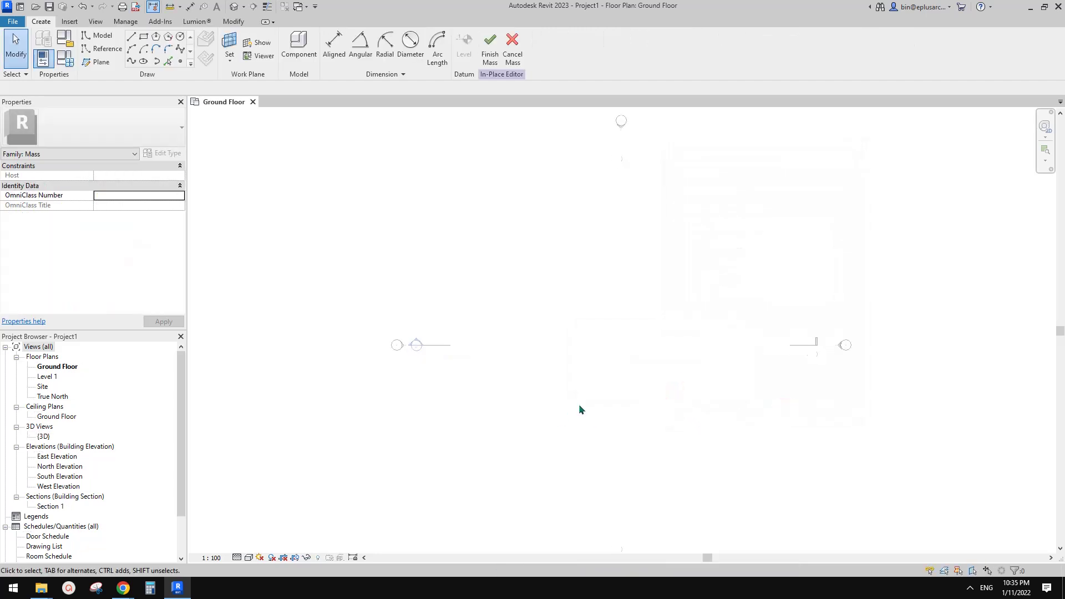
scroll(586, 334, "down", 1)
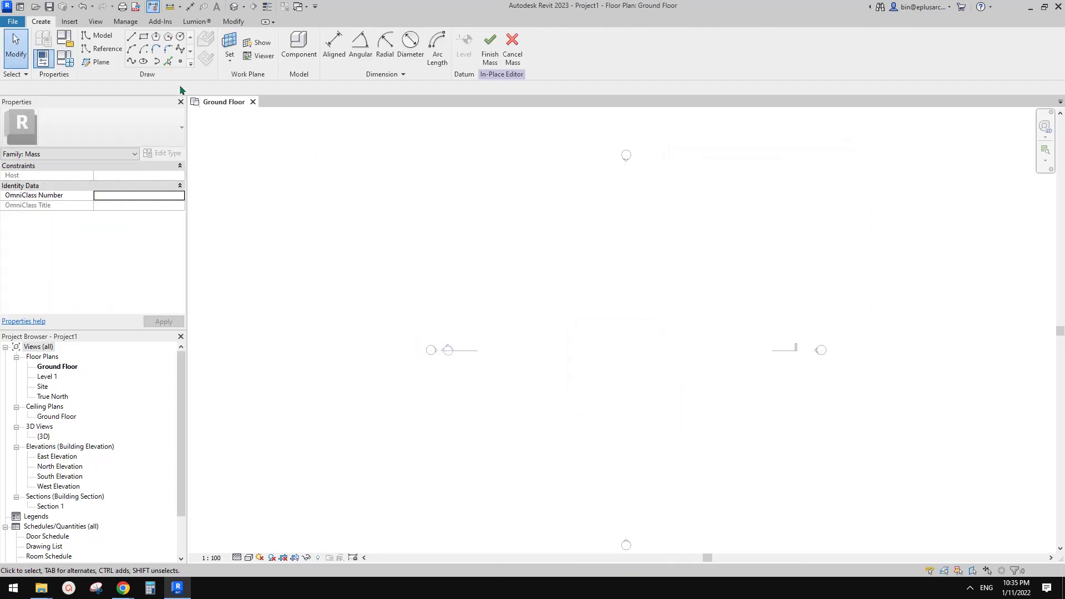
- Go back to the reference document in Chrome to study the building's sweeping curve, and return to the Revit plan
left_click(180, 49)
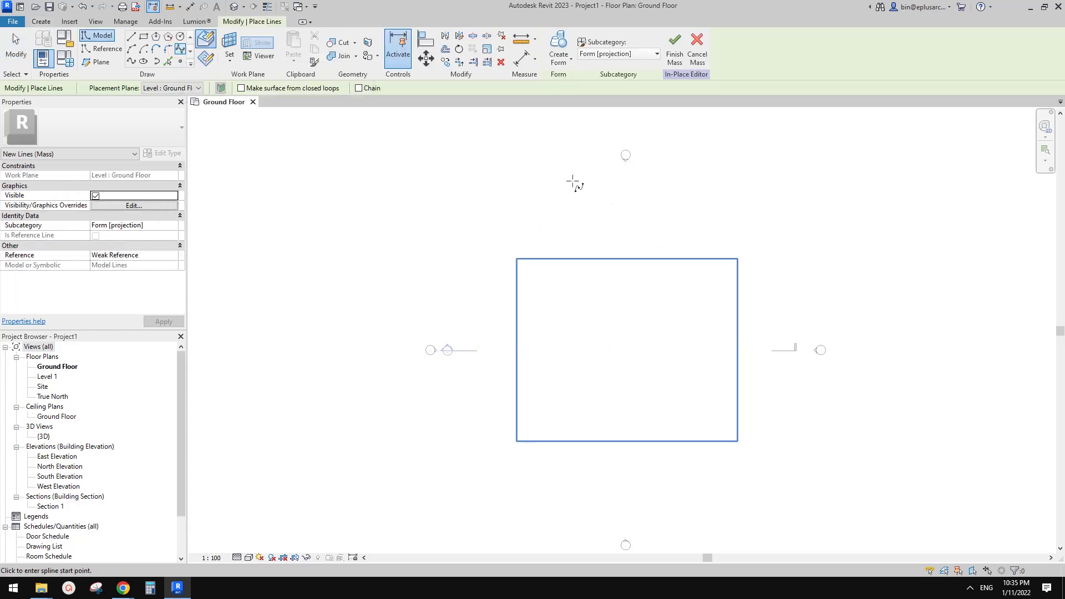
mouse_move(123, 589)
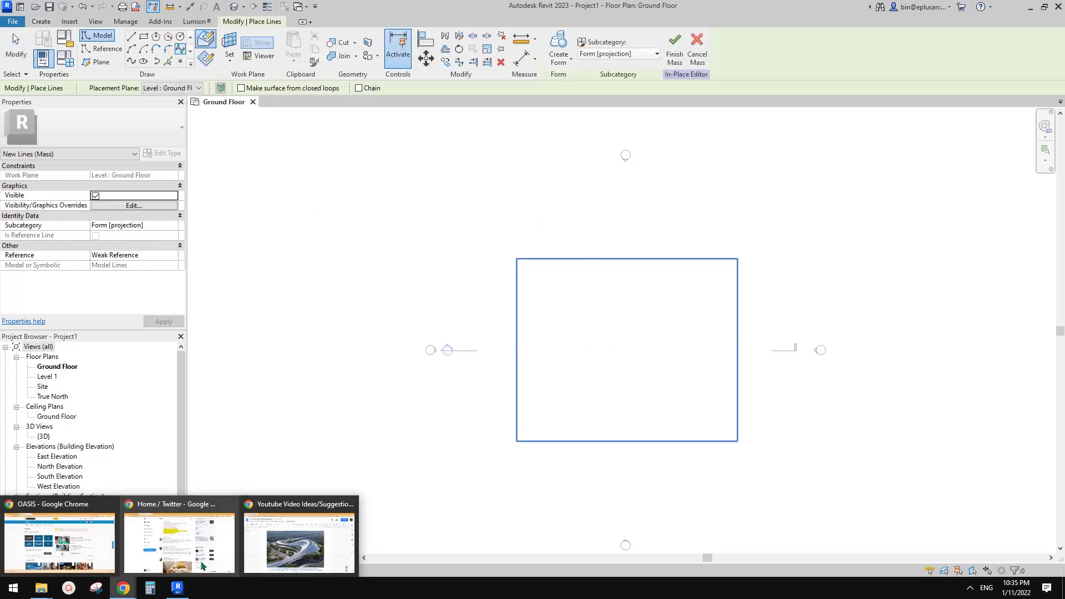
left_click(299, 542)
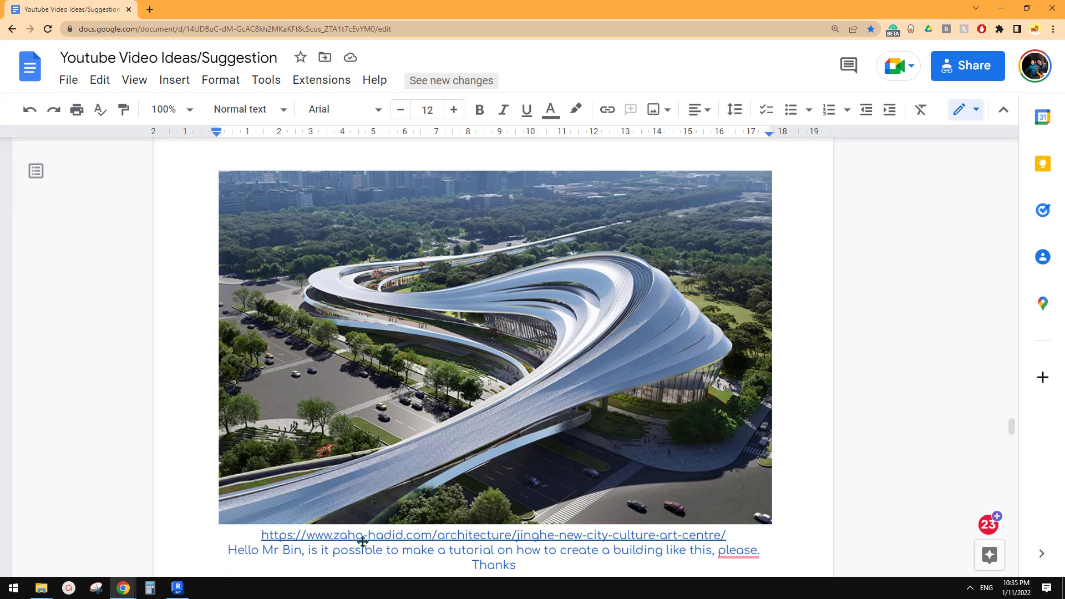
left_click(177, 588)
middle_click_drag(622, 427, 643, 443)
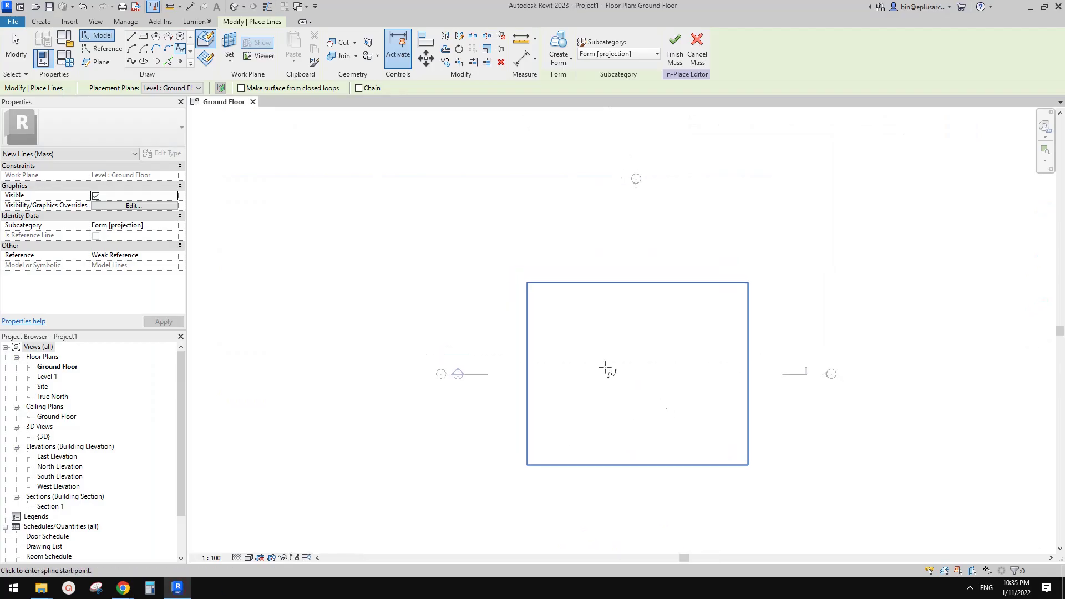
- Draw an S-shaped reference-line spline with five control points on the Ground Floor work plane, running across the building area
left_click(103, 48)
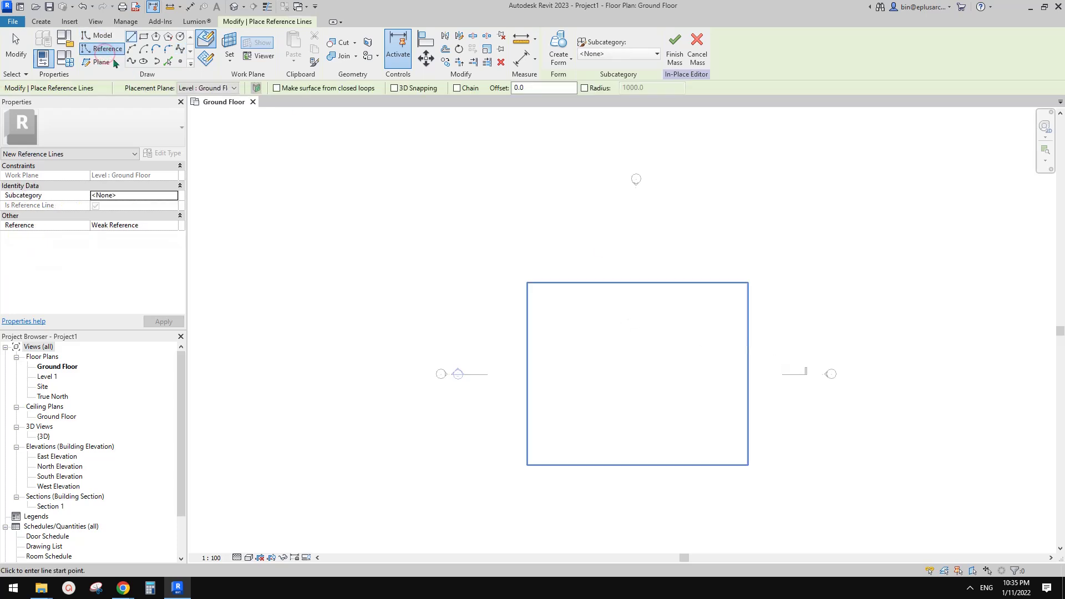
left_click(181, 49)
scroll(325, 159, "down", 2)
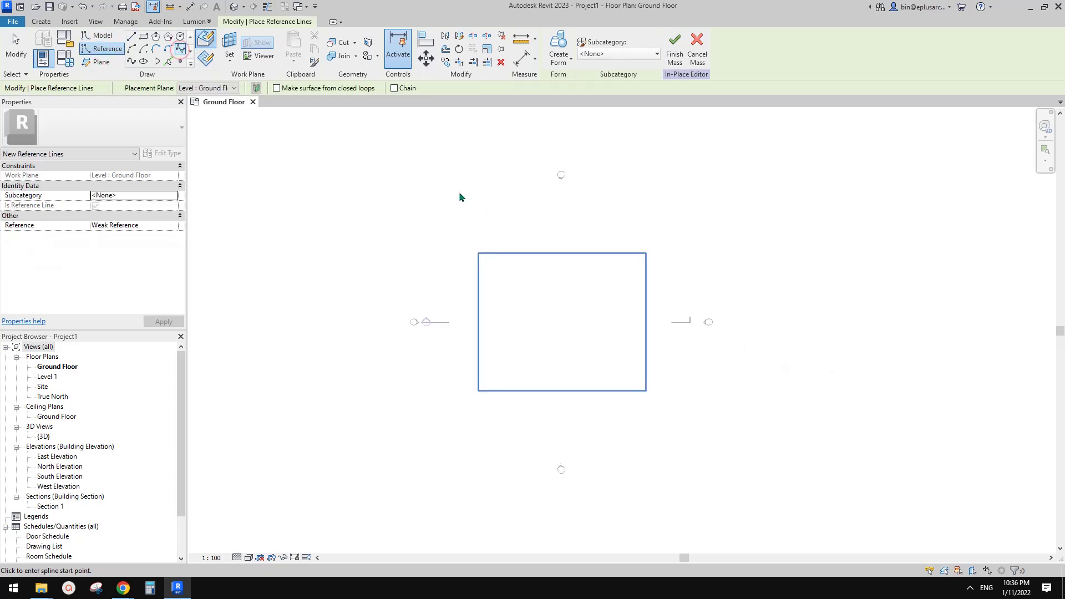
left_click(205, 61)
left_click(205, 60)
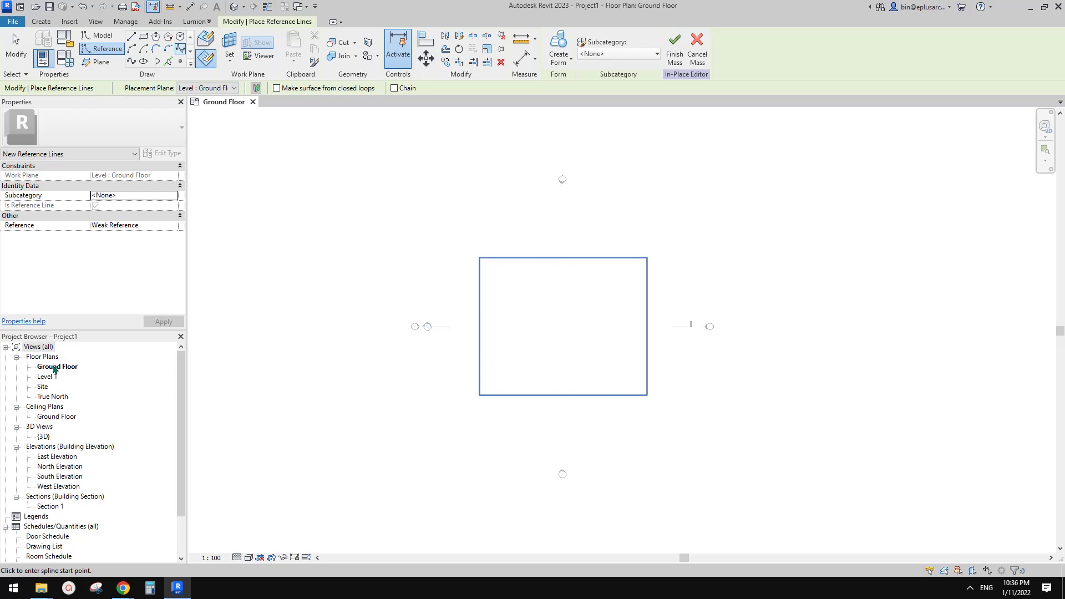
middle_click_drag(646, 344, 696, 343)
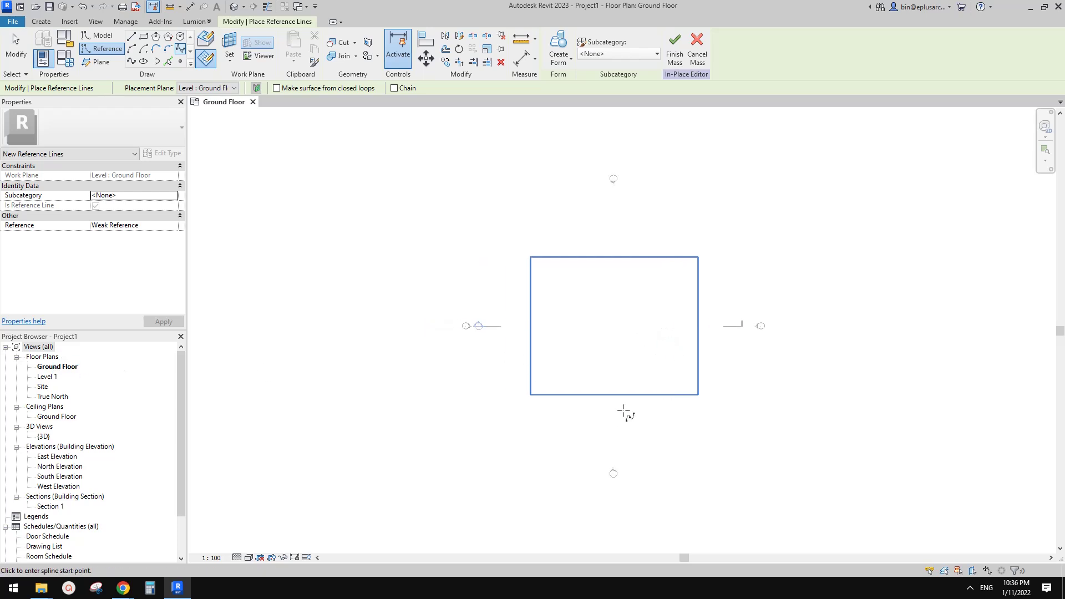
left_click(537, 493)
left_click(758, 387)
left_click(603, 309)
left_click(563, 193)
middle_click_drag(800, 150, 703, 299)
left_click(673, 246)
middle_click_drag(779, 447, 780, 390)
key("Escape")
key("Escape")
scroll(734, 348, "down", 1)
middle_click_drag(665, 418, 723, 335)
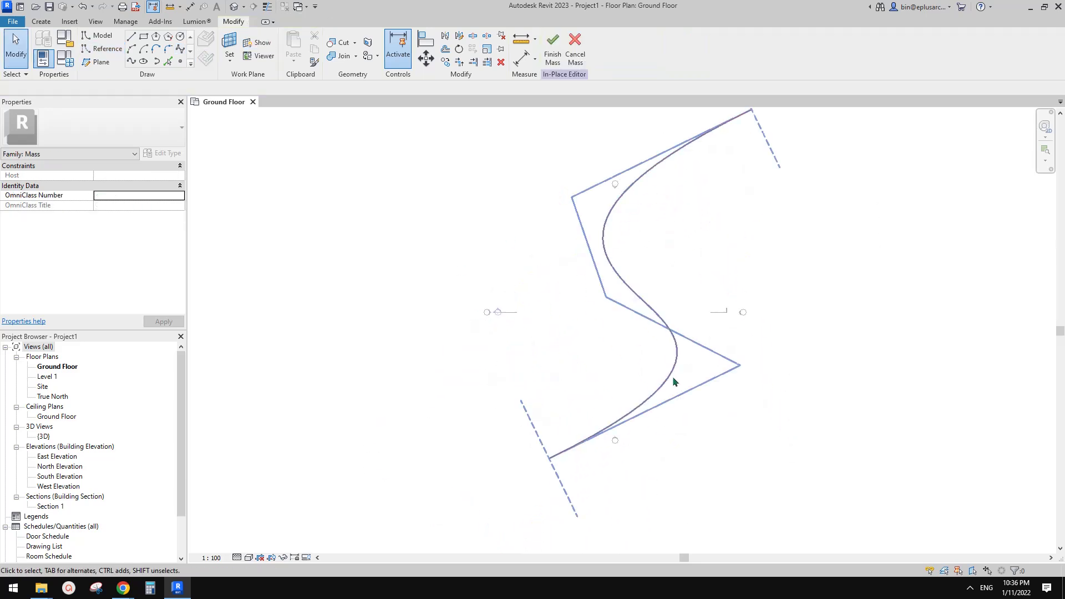
- Reshape the reference spline by moving its three intermediate control points to smooth the S-curve
left_click(673, 376)
left_click_drag(738, 365, 819, 425)
left_click_drag(606, 297, 647, 271)
left_click_drag(819, 426, 736, 445)
left_click_drag(648, 272, 663, 280)
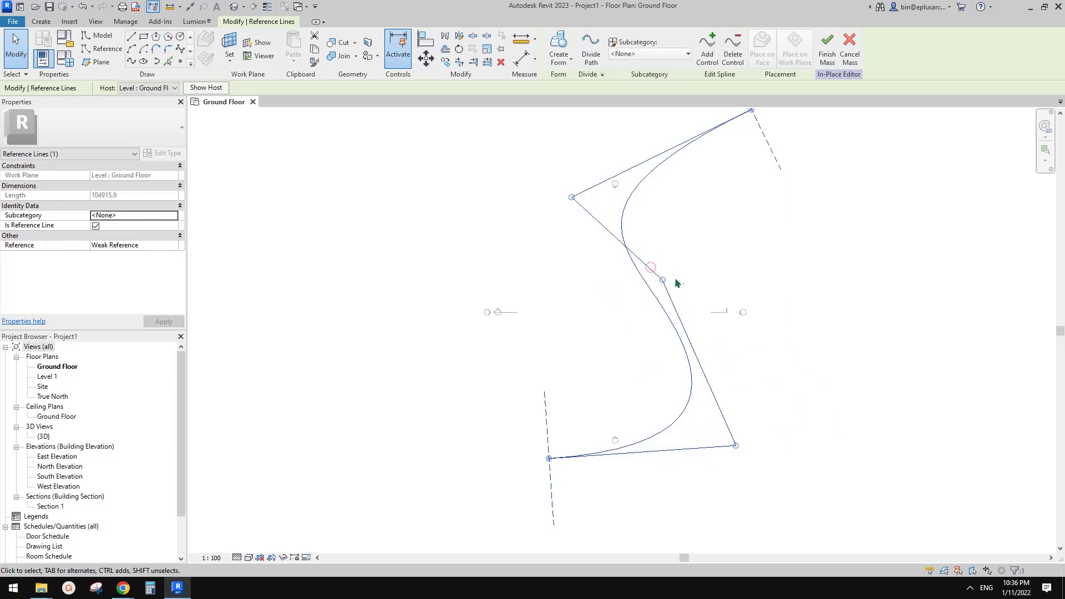
middle_click_drag(708, 150, 706, 187)
left_click_drag(571, 233, 605, 250)
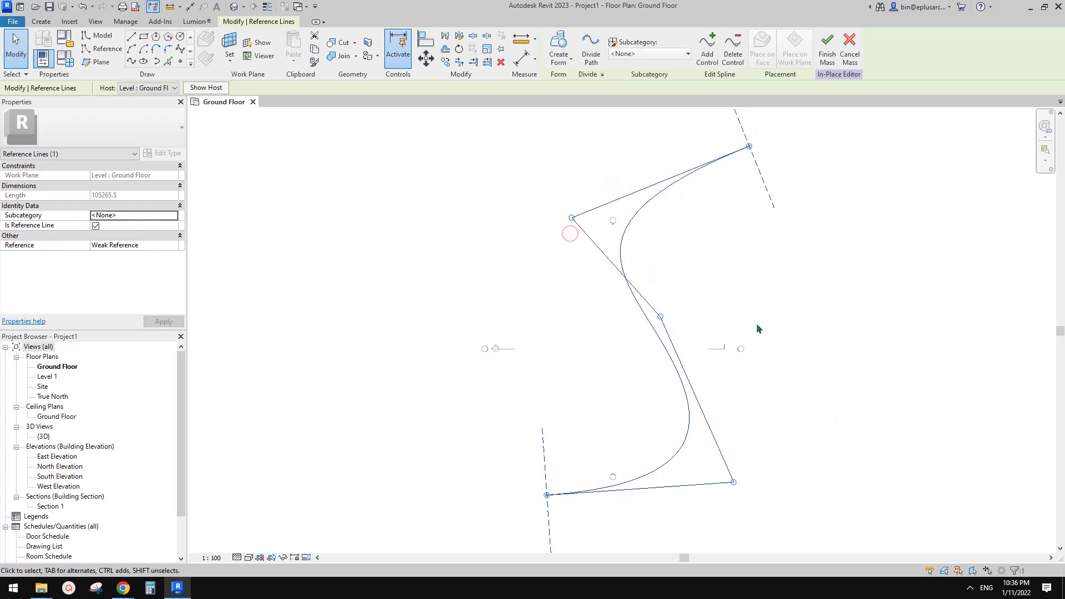
scroll(684, 352, "down", 3)
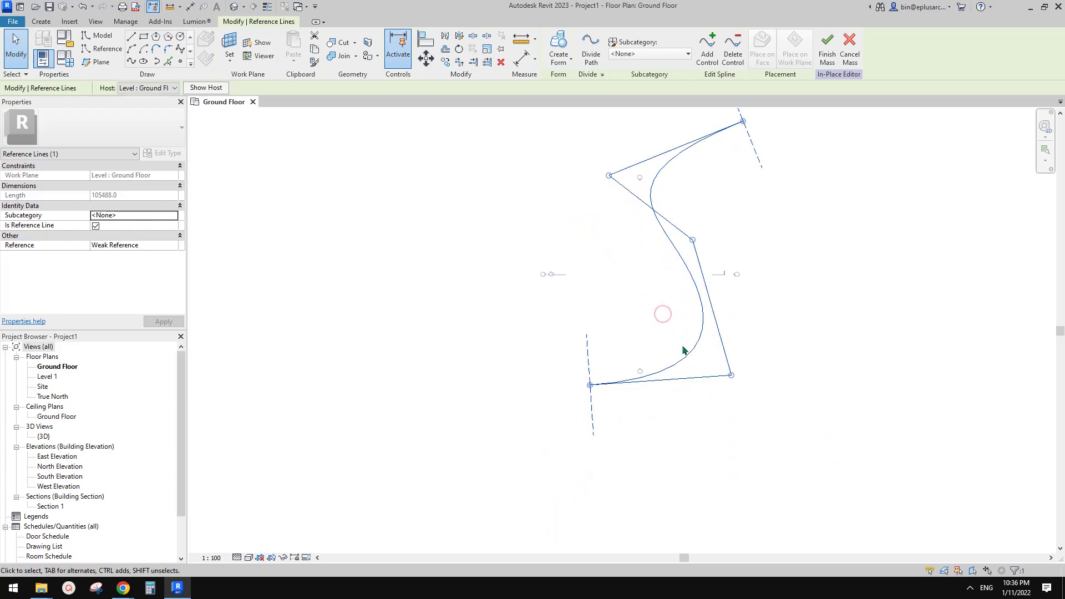
left_click(706, 217)
left_click(708, 209)
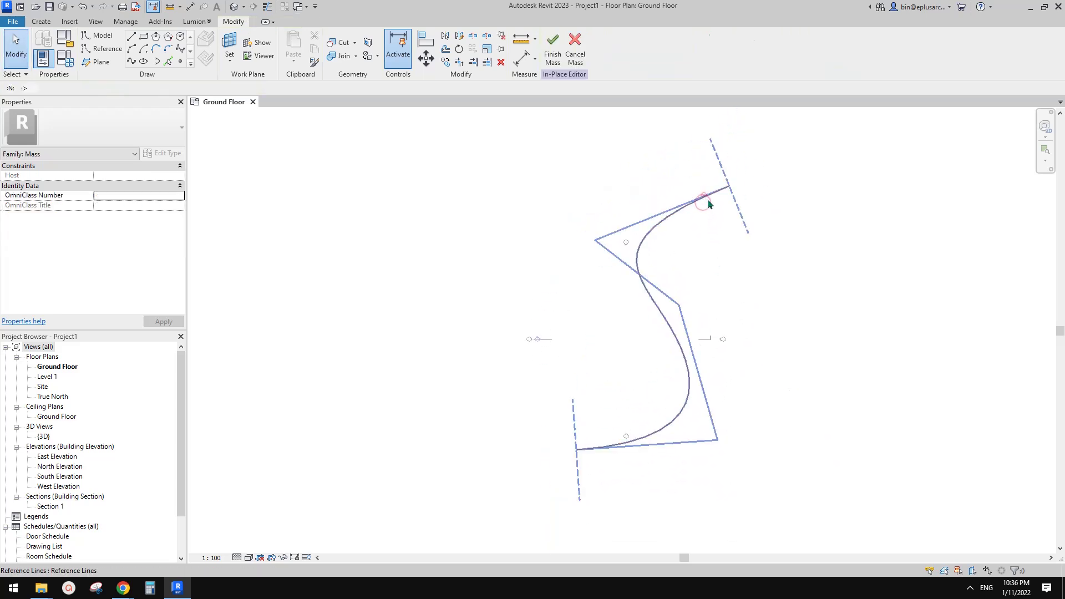
- Stretch the reference spline by moving its upper end outward until the curve is about 200,700 mm long
middle_click_drag(708, 202, 744, 214)
middle_click_drag(621, 372, 627, 320)
scroll(627, 320, "down", 1)
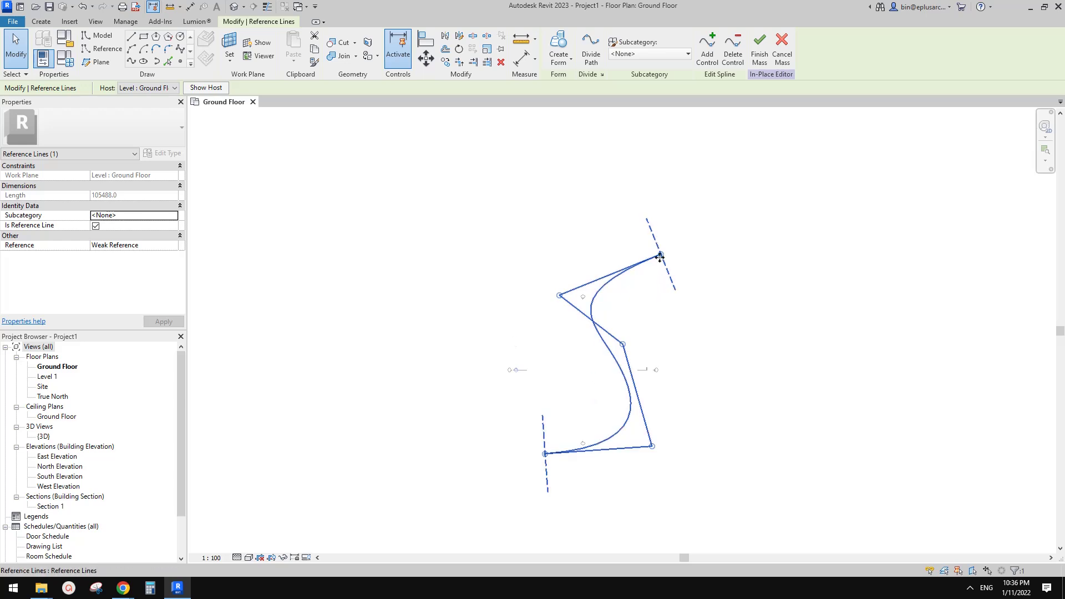
middle_click_drag(668, 279, 647, 310)
left_click_drag(640, 286, 760, 169)
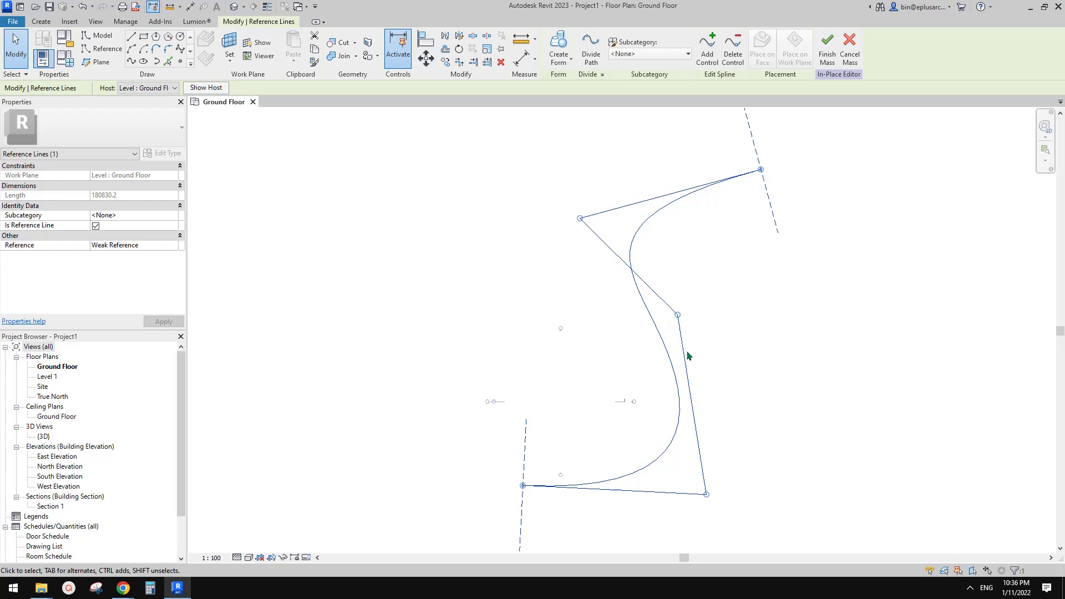
left_click_drag(761, 170, 786, 148)
middle_click_drag(692, 422, 690, 362)
scroll(637, 410, "down", 1)
middle_click_drag(743, 150, 725, 191)
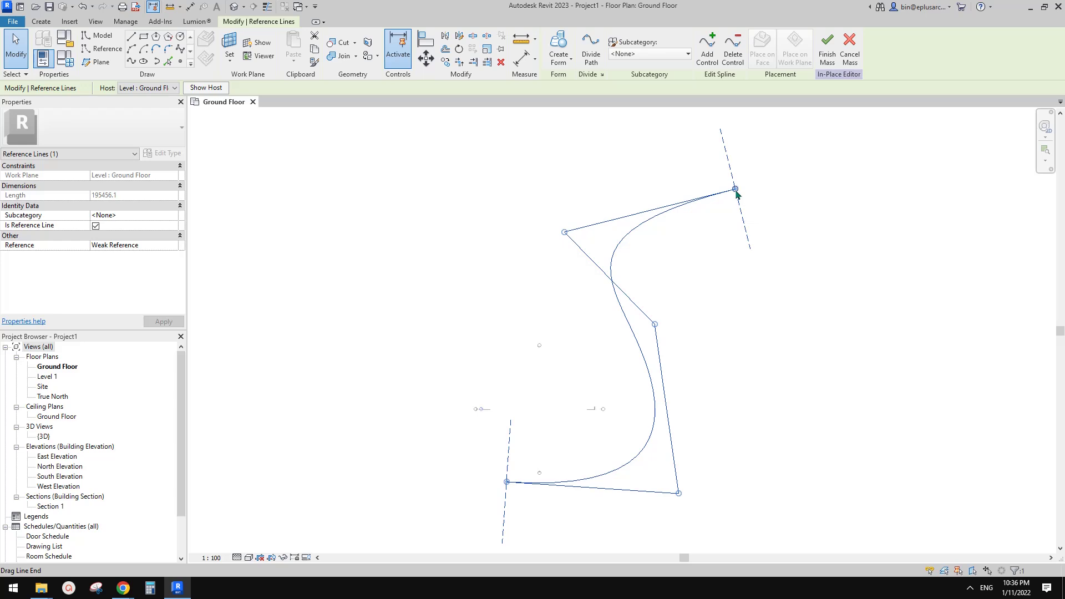
left_click_drag(735, 190, 737, 167)
scroll(692, 150, "up", 1)
left_click(667, 326)
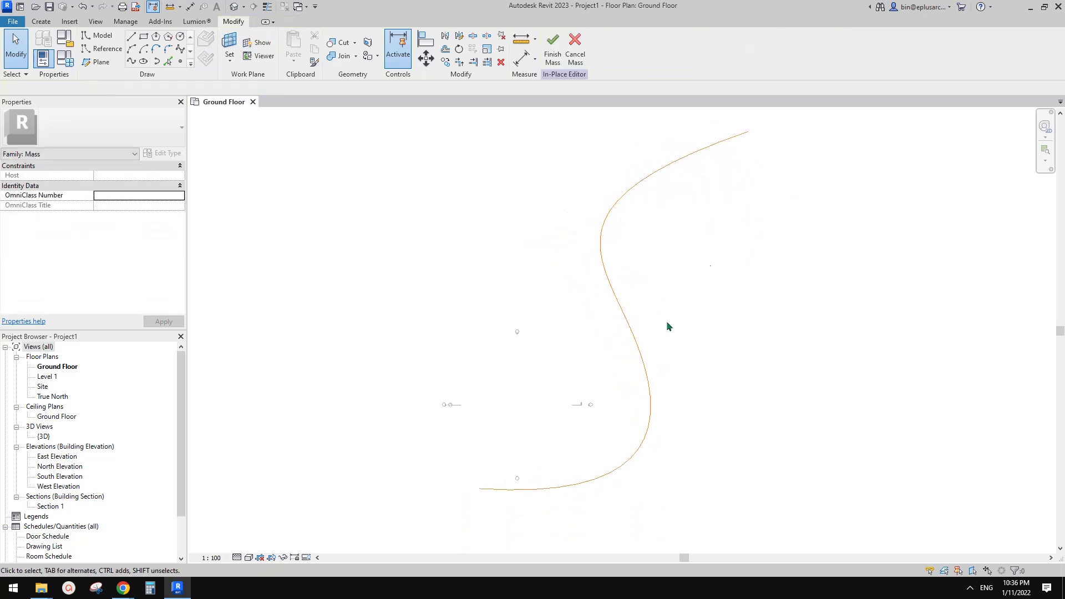
left_click(635, 348)
scroll(637, 349, "up", 3)
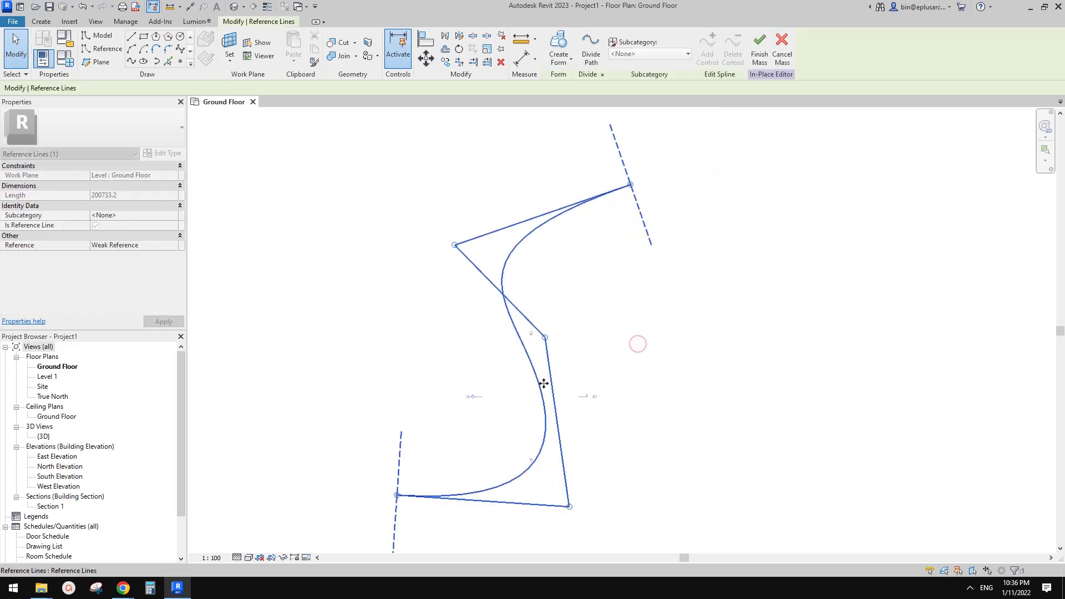
left_click(641, 349)
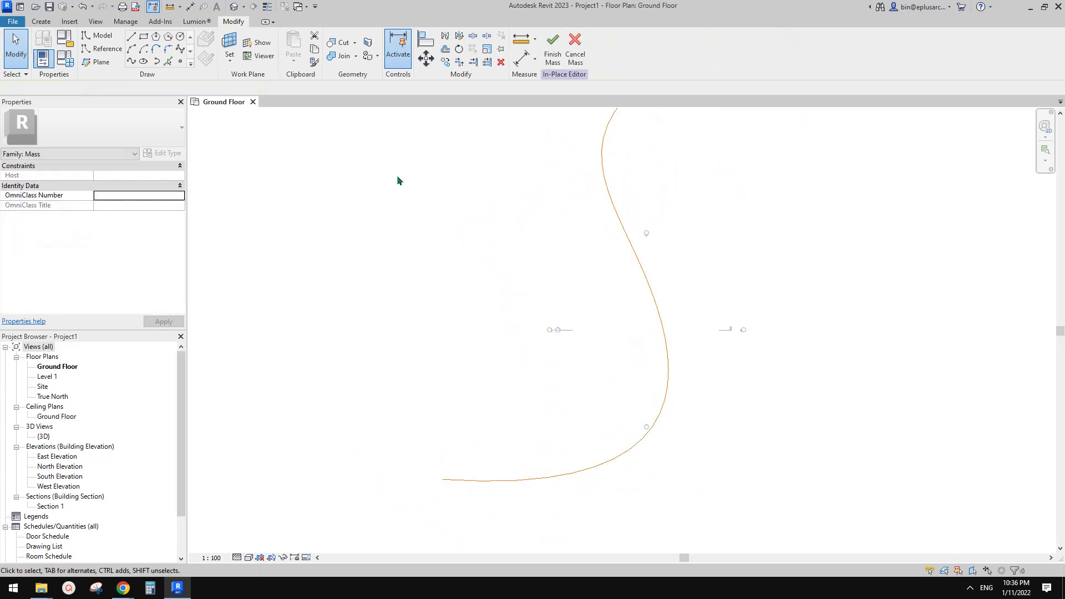
- Switch to the 3D view and place a reference point on the reference spline near its lower end
left_click(234, 6)
middle_click_drag(686, 263, 648, 351, "shift")
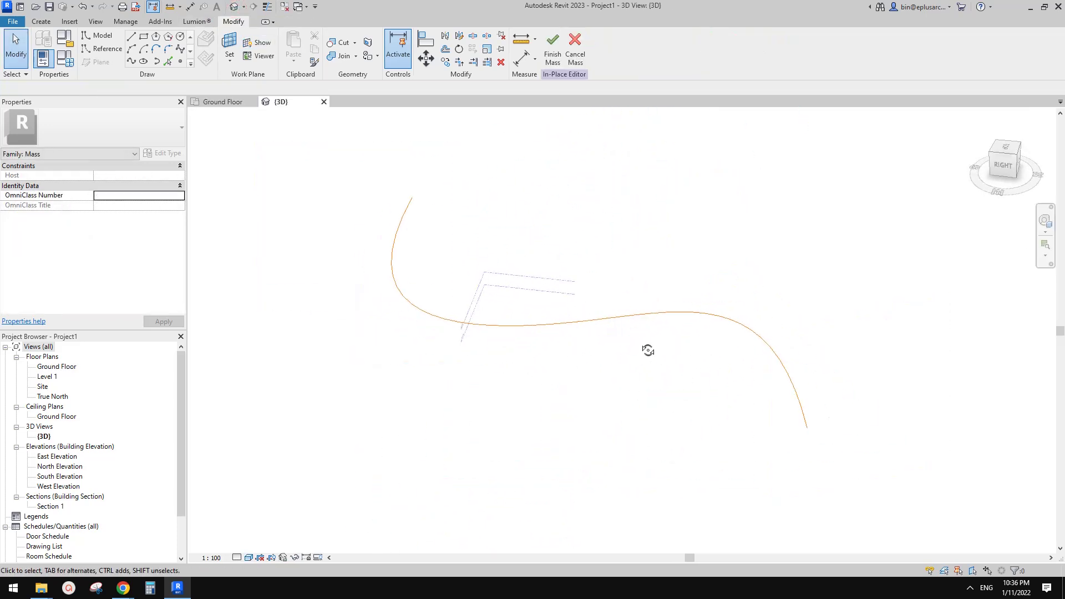
middle_click_drag(554, 233, 550, 271)
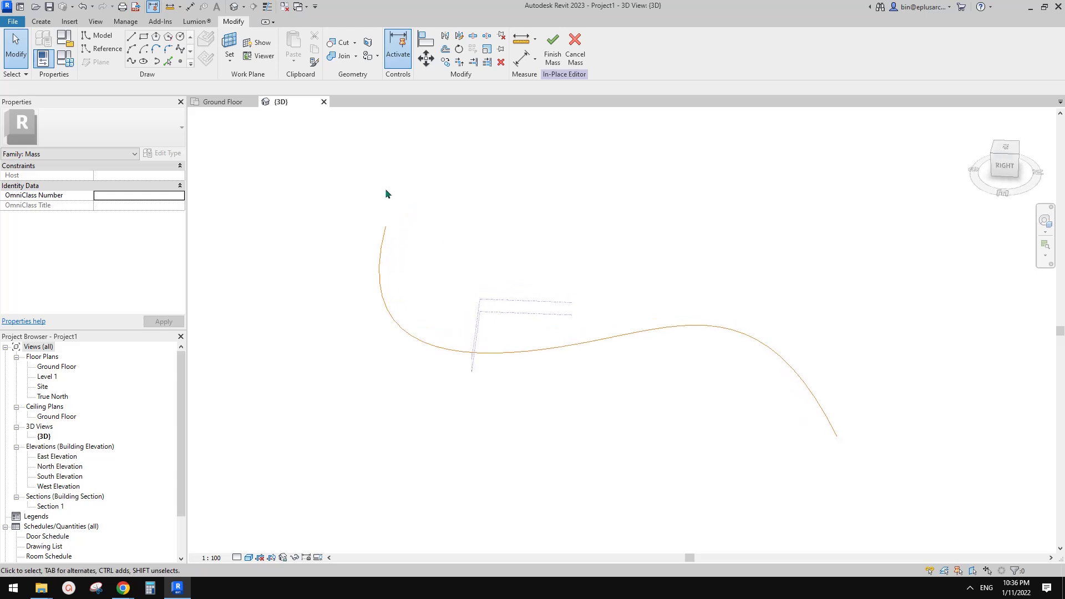
left_click(687, 332)
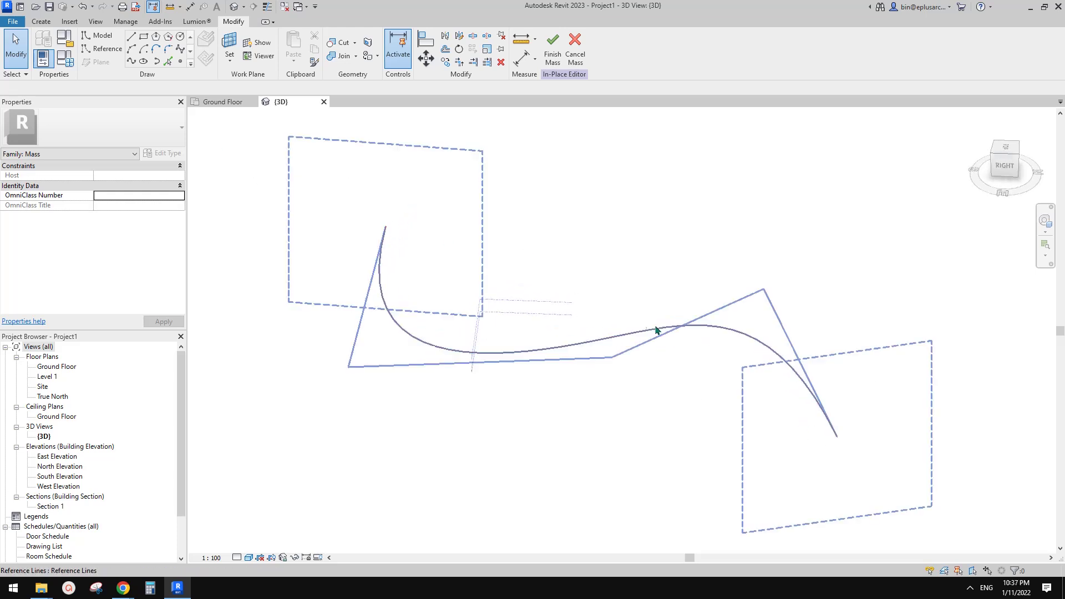
middle_click_drag(241, 137, 248, 156)
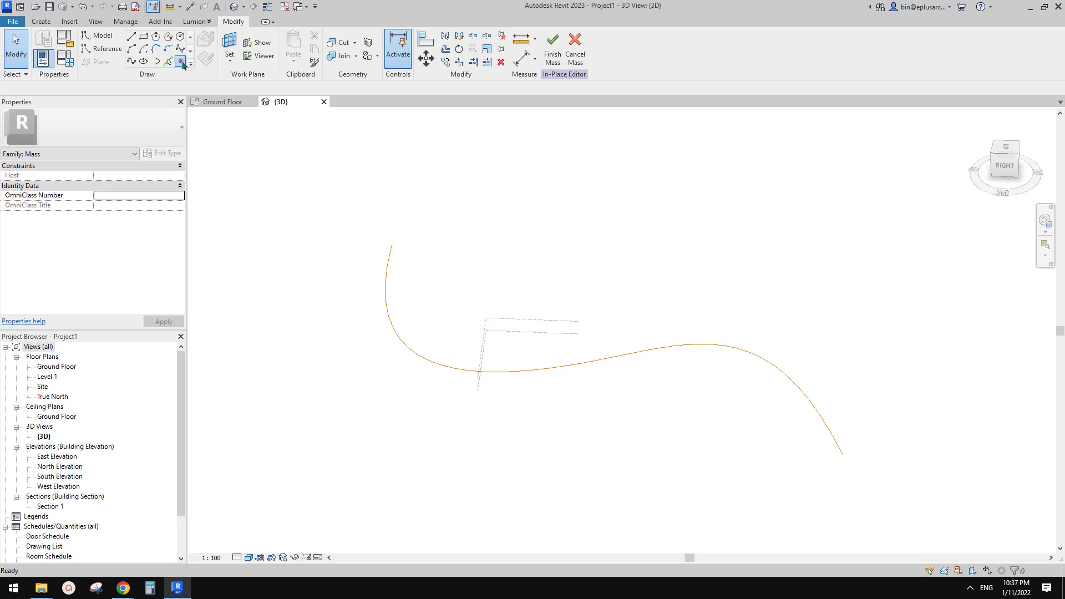
left_click(180, 61)
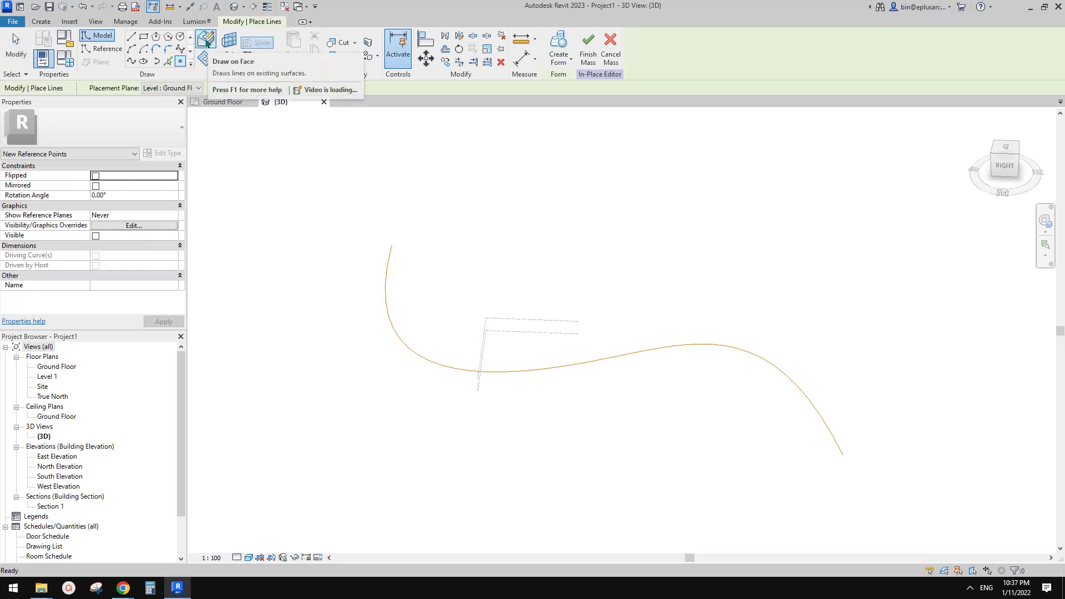
middle_click_drag(664, 362, 636, 356)
left_click(759, 402)
middle_click_drag(769, 460, 752, 432)
key("Escape")
- Slide the reference point along the spline toward its middle and back near the end
middle_click_drag(744, 375, 763, 348, "shift")
left_click_drag(761, 346, 675, 318)
left_click_drag(461, 346, 585, 327)
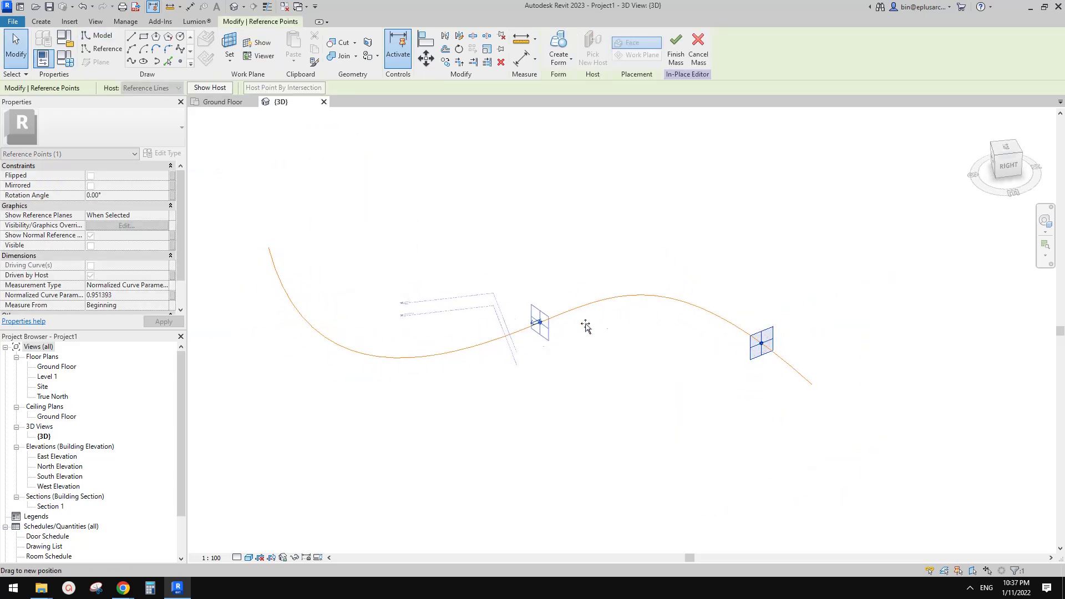
left_click_drag(764, 366, 721, 332)
scroll(829, 408, "up", 2)
- Move the reference point closer to the spline's end, at a normalized curve parameter of about 0.965
left_click(167, 88)
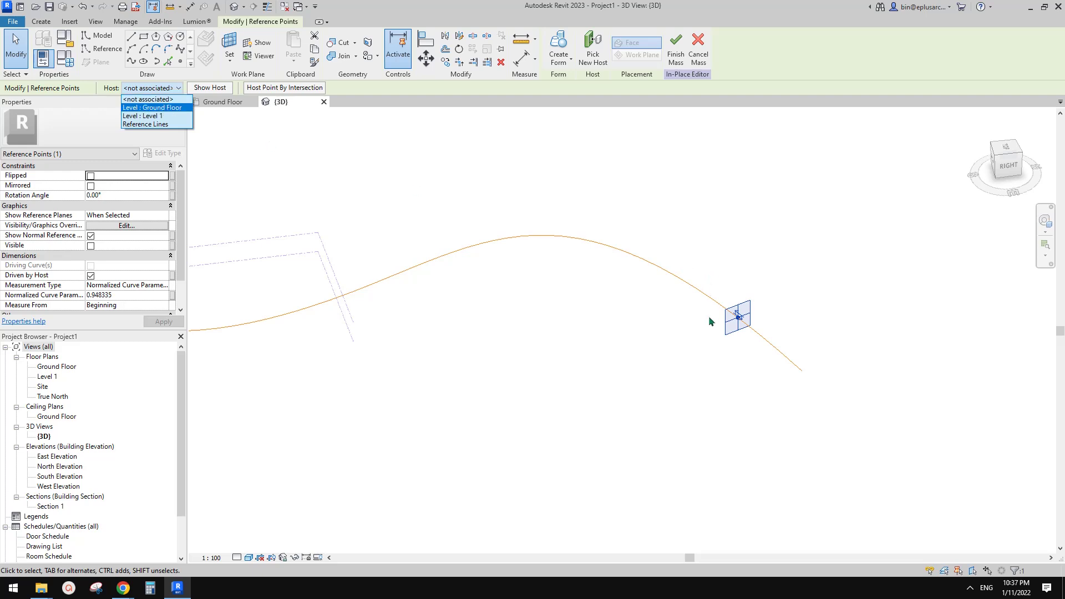
left_click(779, 264)
scroll(734, 325, "up", 3)
left_click_drag(738, 315, 765, 355)
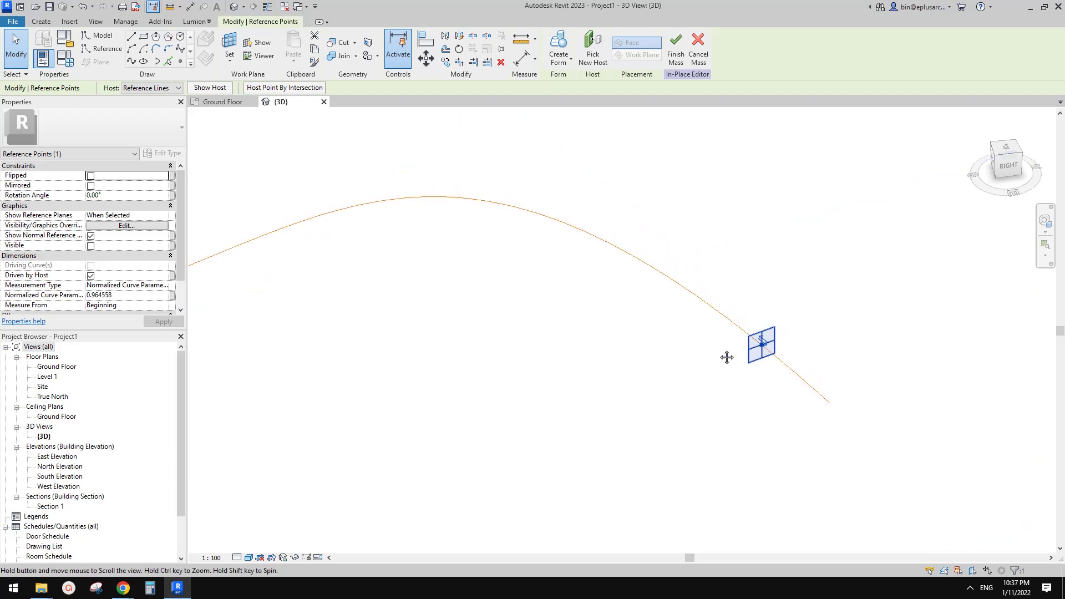
scroll(727, 359, "up", 2)
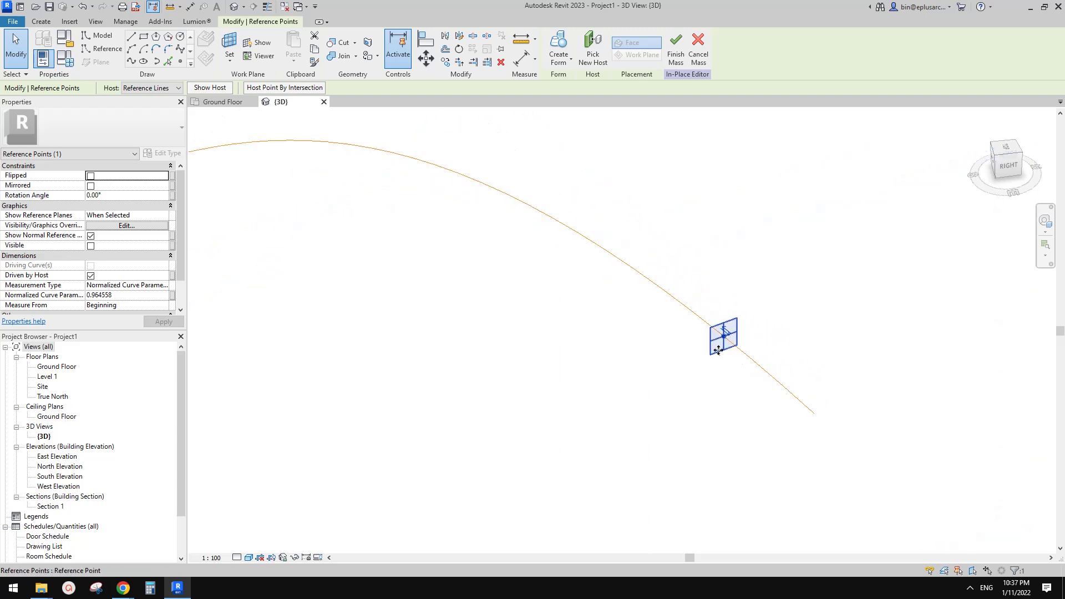
- Reselect the reference point, inspect its plane perpendicular to the curve, and slide it back and forth along the spline
left_click(795, 305)
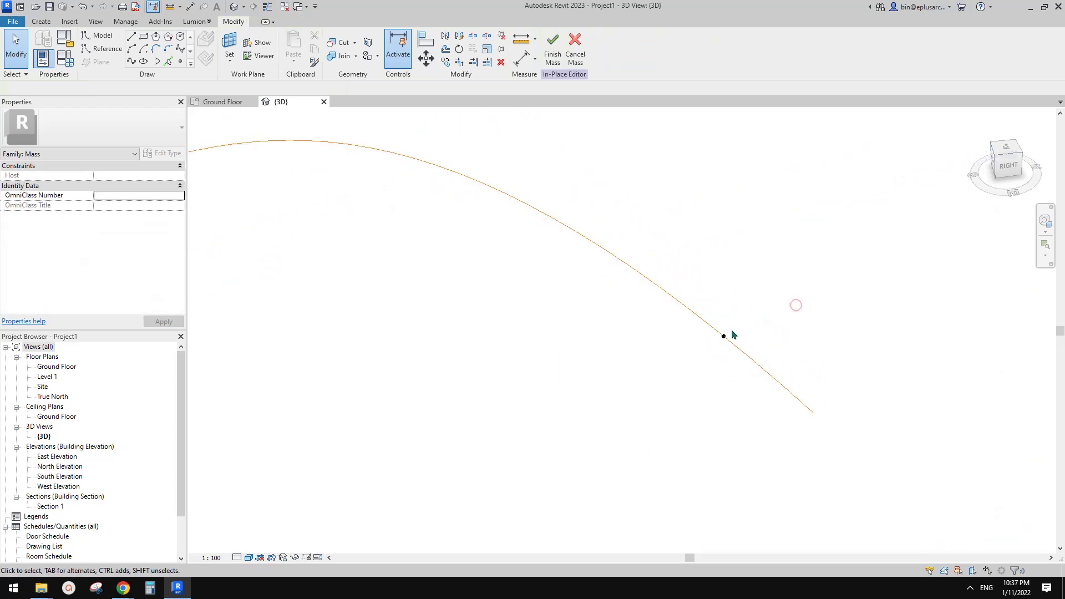
left_click(723, 338)
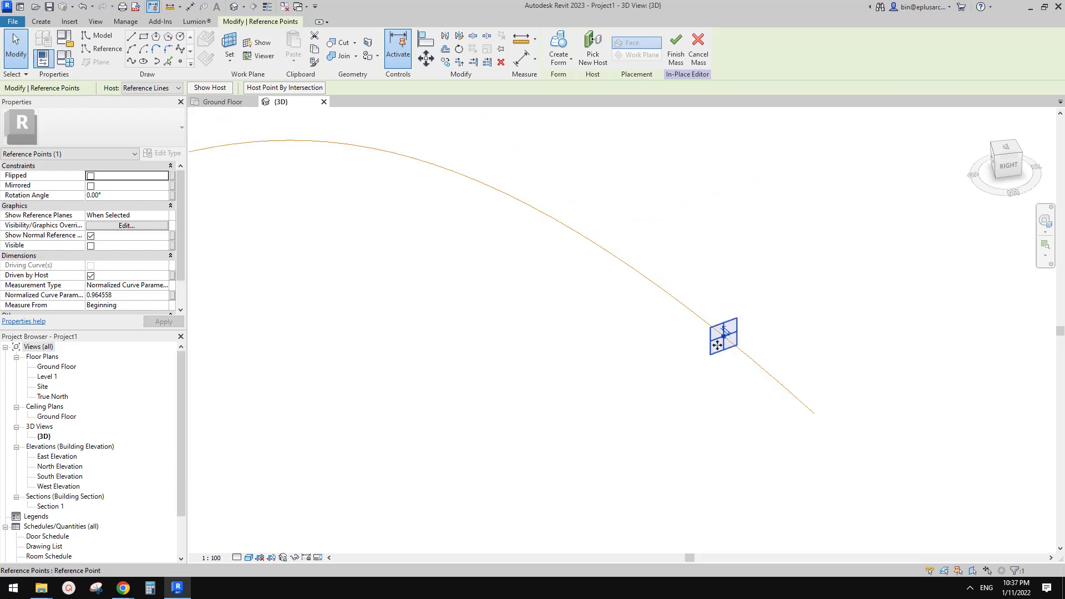
middle_click_drag(715, 361, 776, 365, "shift")
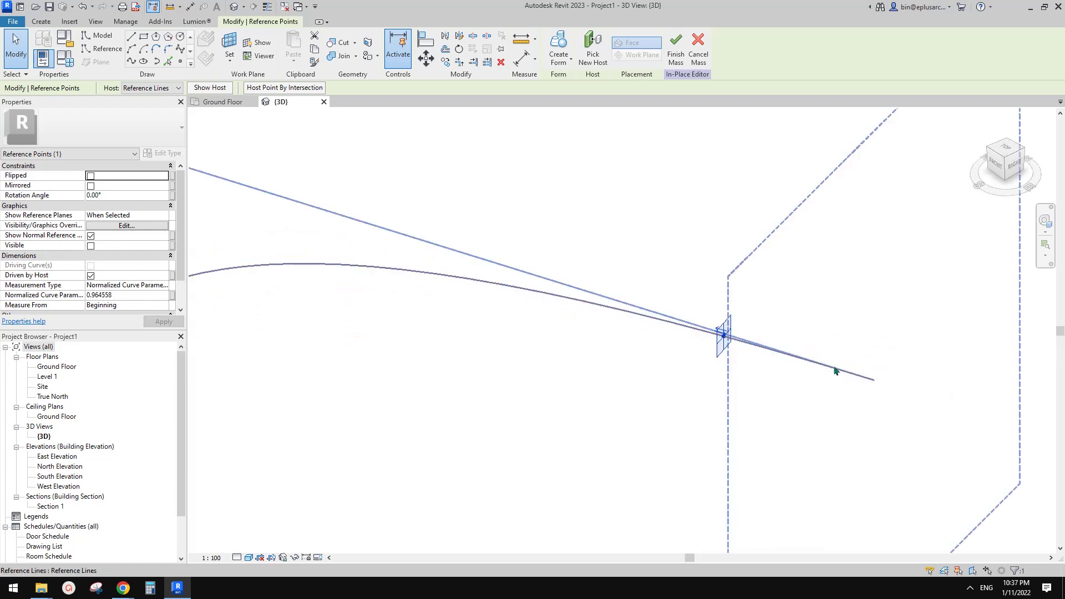
middle_click_drag(803, 364, 654, 316, "shift")
left_click_drag(565, 272, 404, 226)
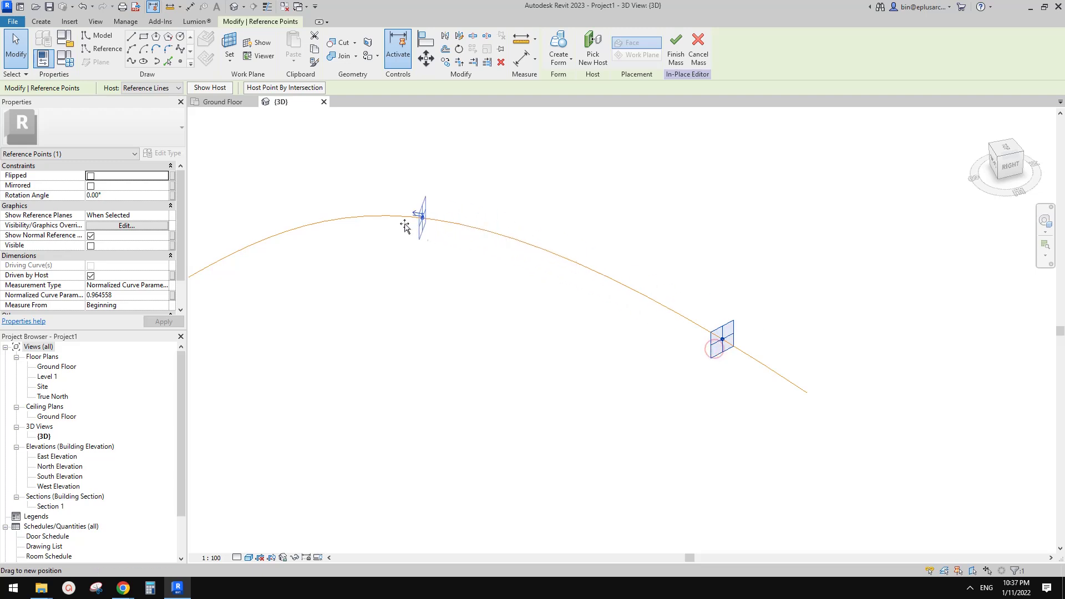
left_click_drag(302, 229, 589, 264)
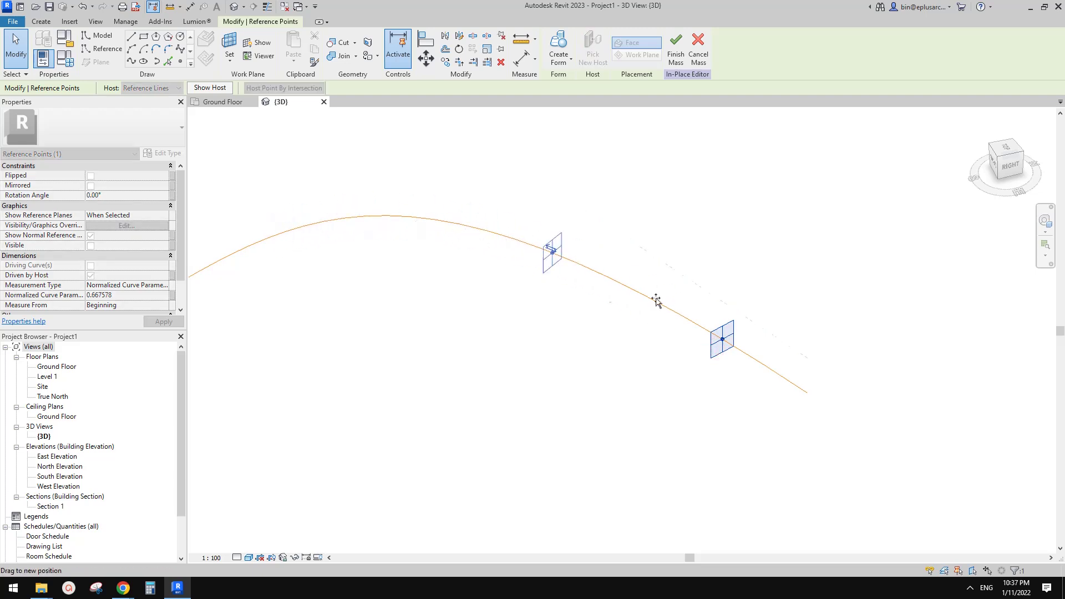
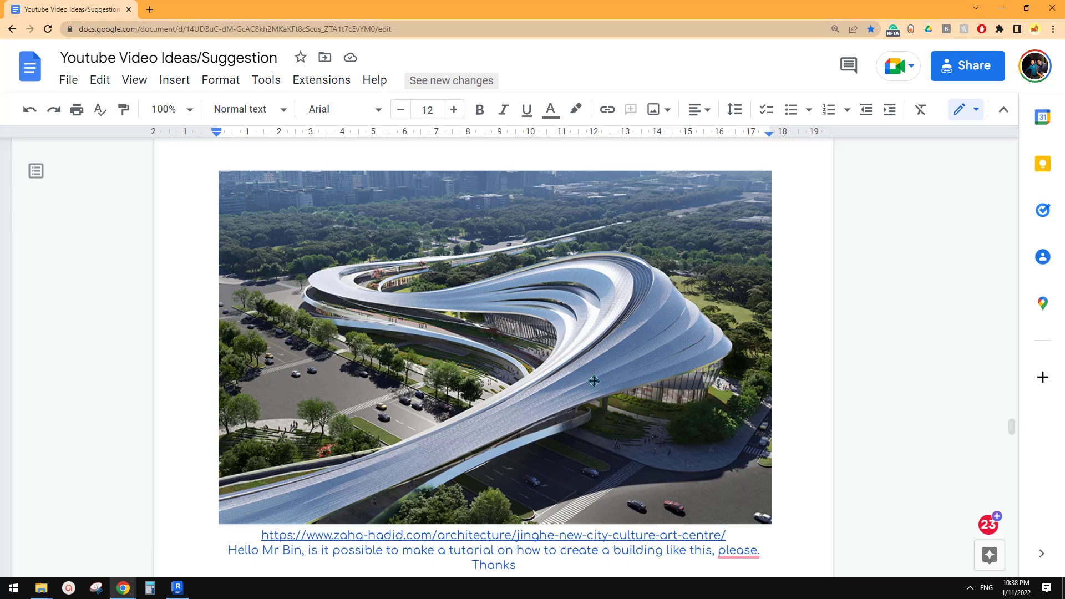
- Return to Revit and set the work plane to the reference point's plane perpendicular to the spline
left_click(177, 587)
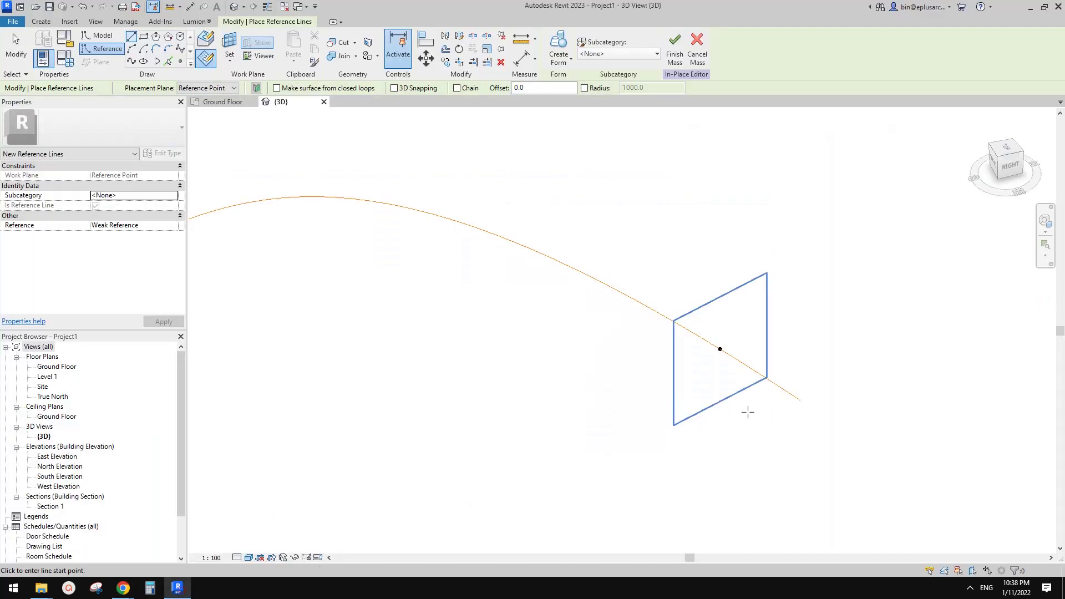
middle_click_drag(747, 411, 692, 361, "shift")
scroll(649, 299, "up", 3)
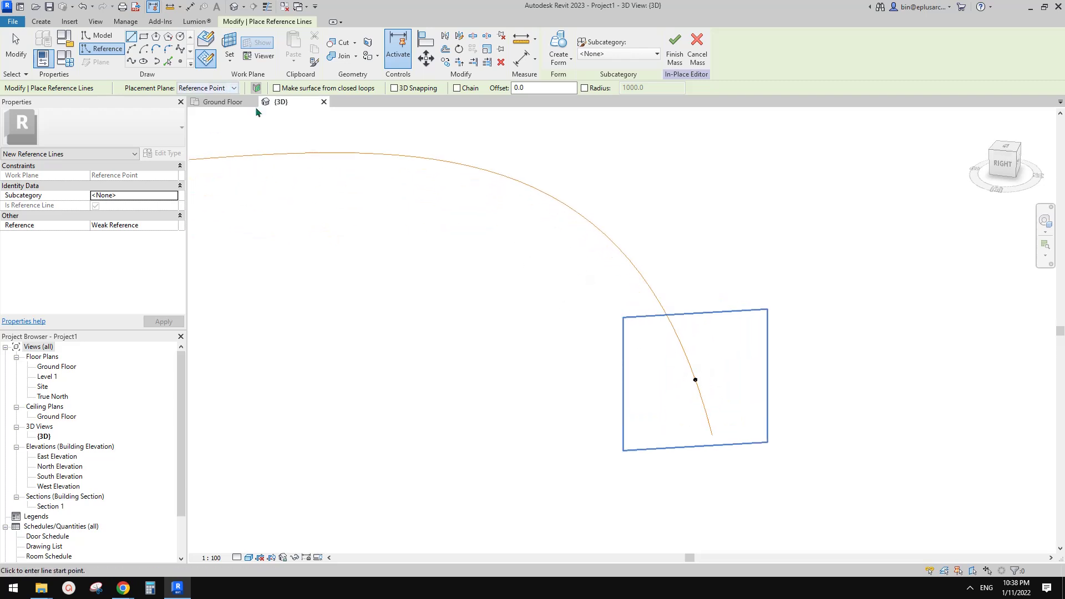
middle_click_drag(368, 170, 326, 152)
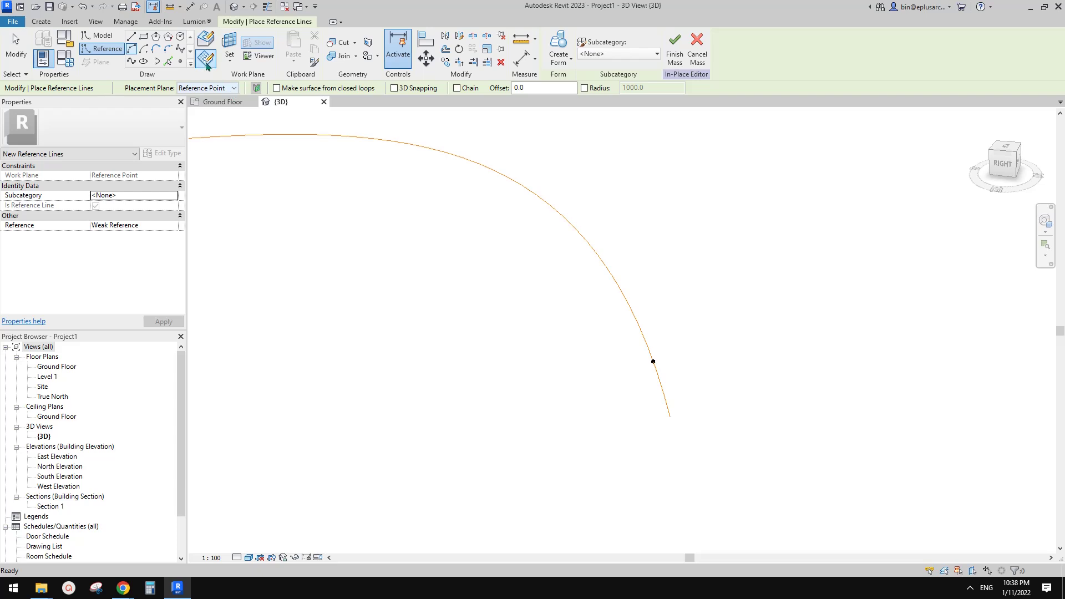
key("Escape")
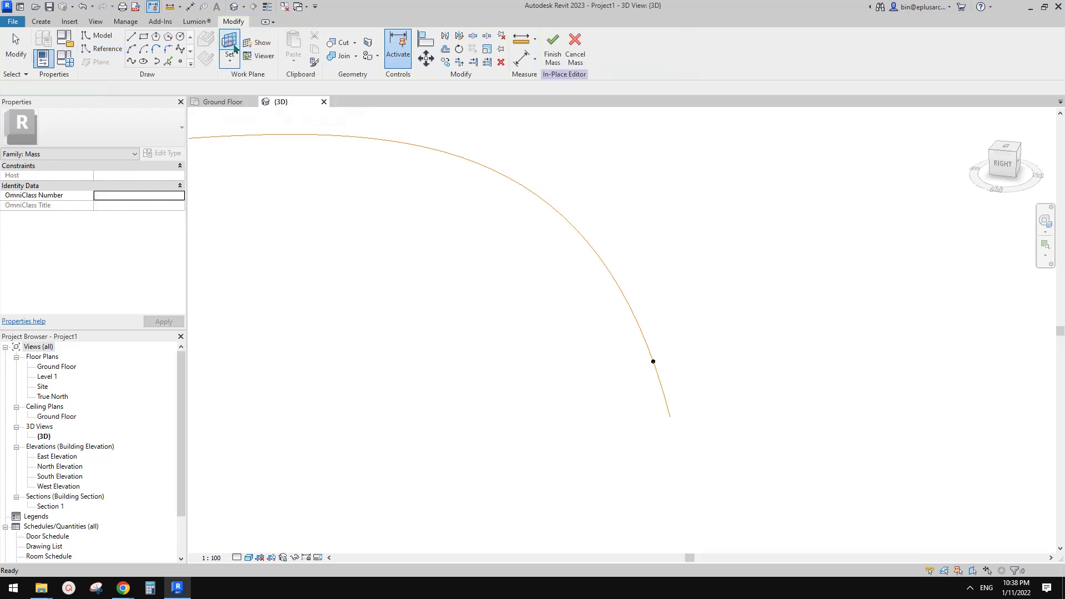
left_click(233, 49)
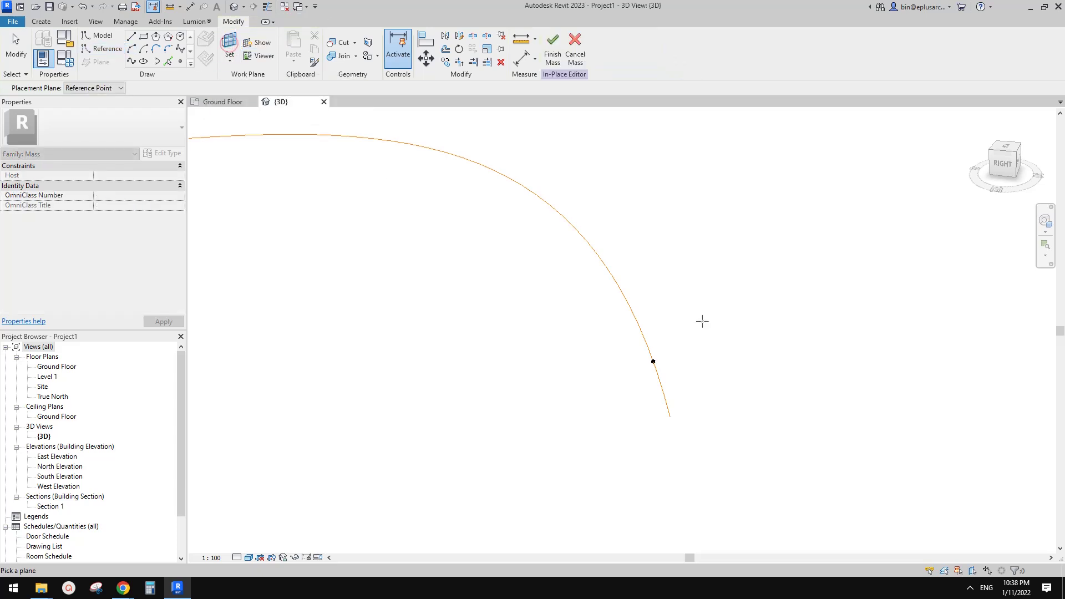
left_click(653, 361)
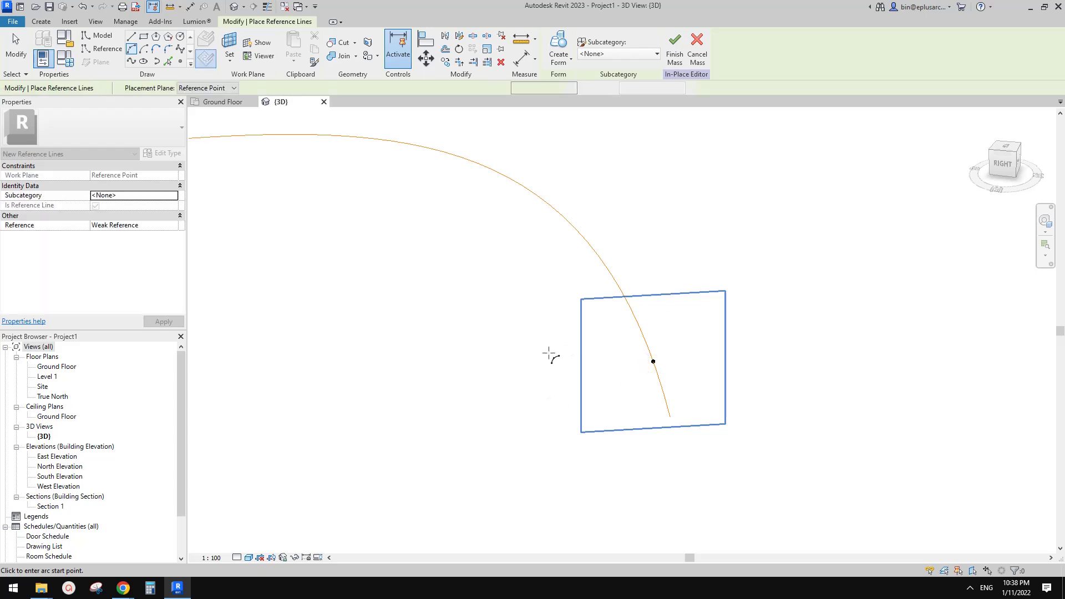
- Draw a start-end-radius reference arc on the point's plane, beside the spline, with a radius of about 3,850 mm spanning about 35°
scroll(587, 395, "up", 2)
scroll(569, 417, "up", 1)
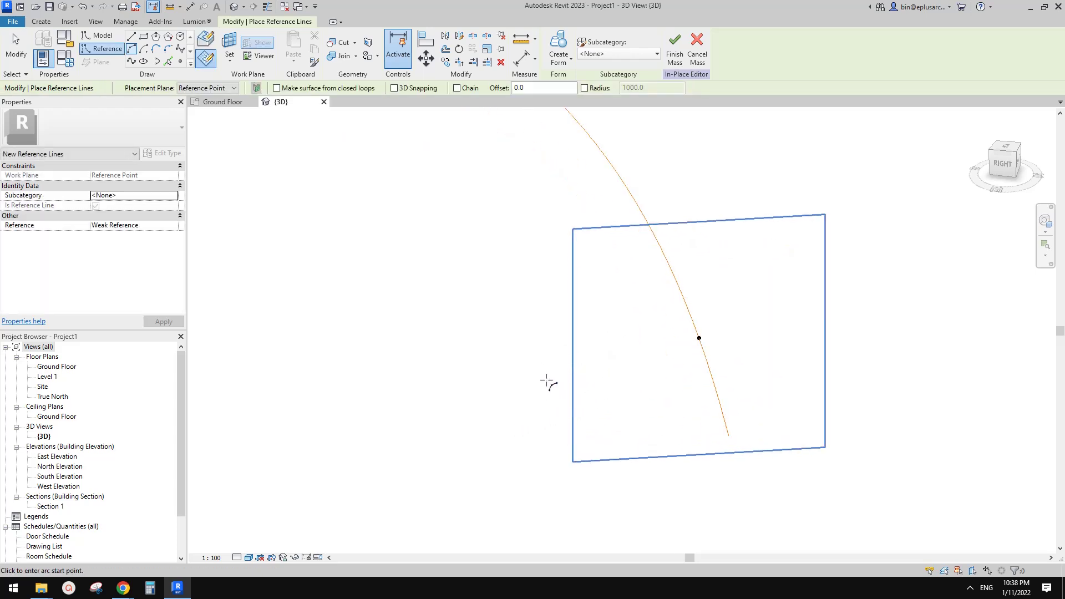
left_click(553, 402)
left_click(567, 360)
scroll(565, 377, "up", 1)
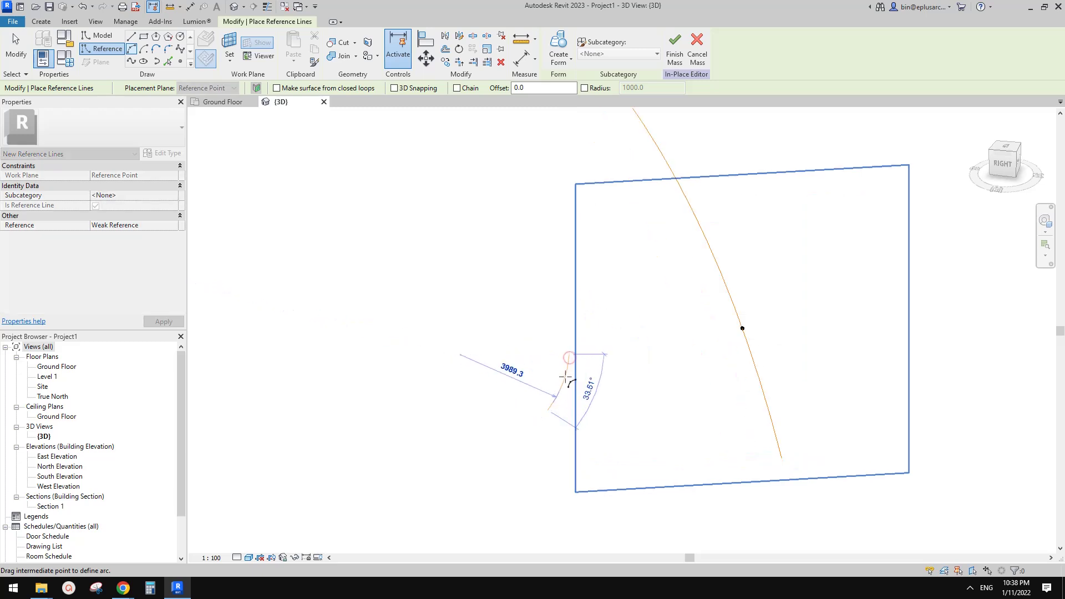
left_click(565, 378)
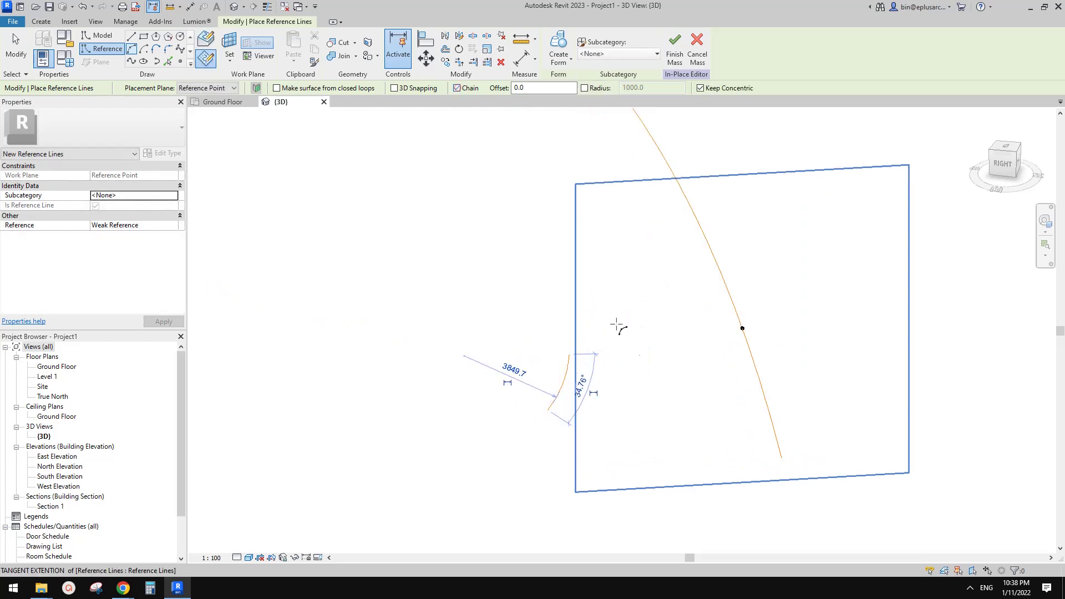
- With Chain enabled, draw a second, downward-bulging reference arc from the upper end of the first arc toward the spline
left_click(570, 354)
left_click(620, 326)
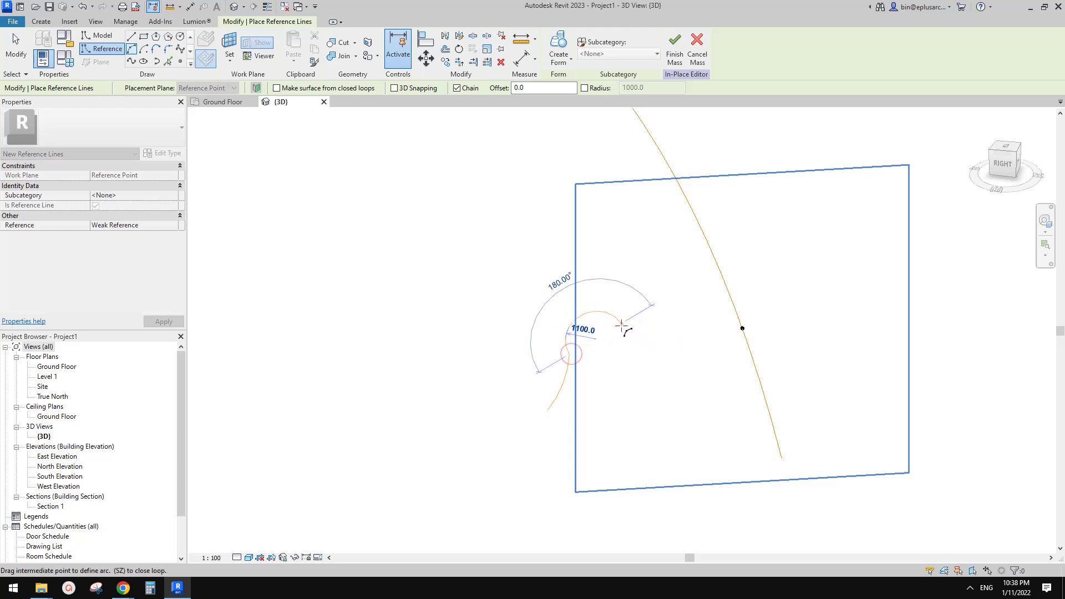
left_click(610, 341)
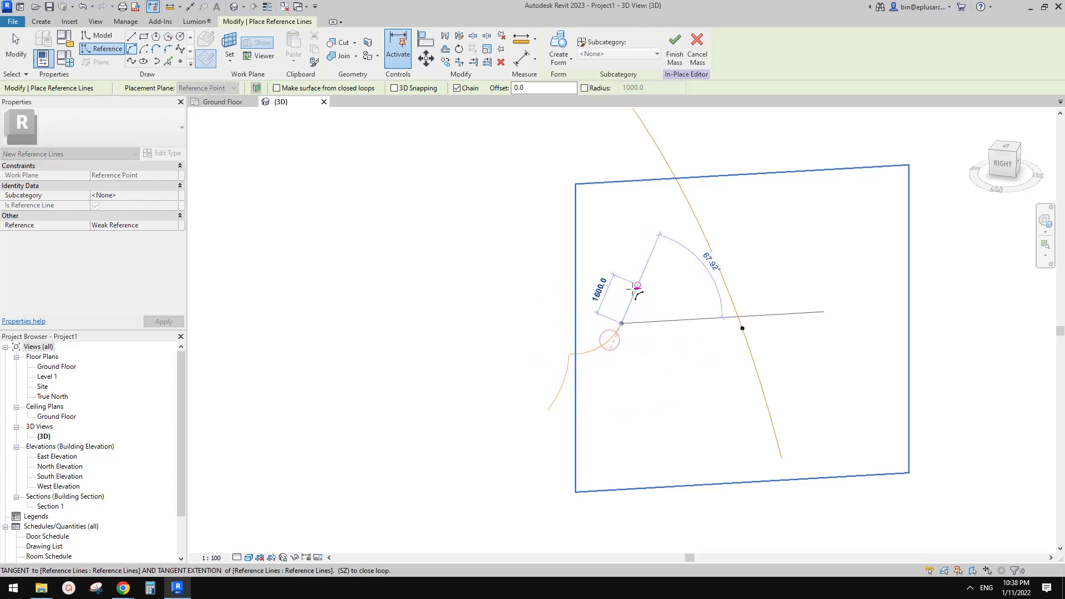
middle_click_drag(637, 290, 630, 304)
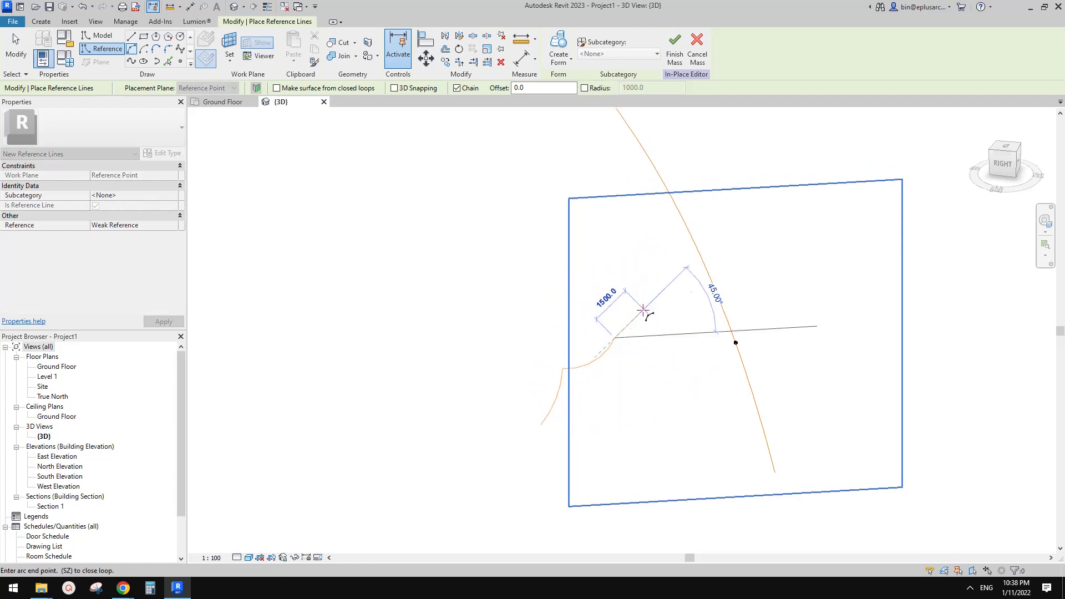
left_click(615, 285)
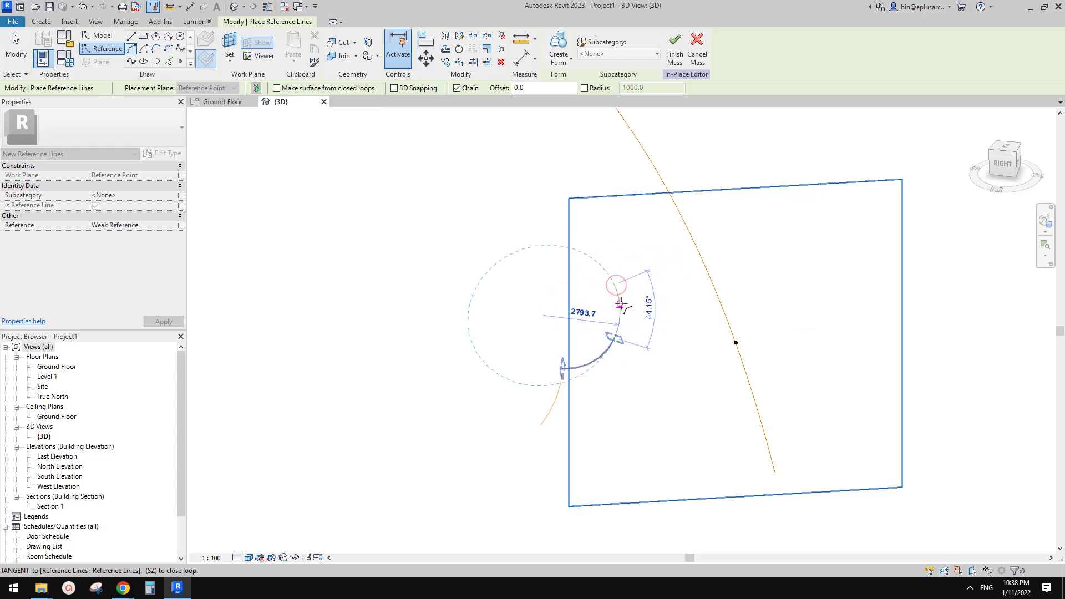
scroll(618, 307, "up", 2)
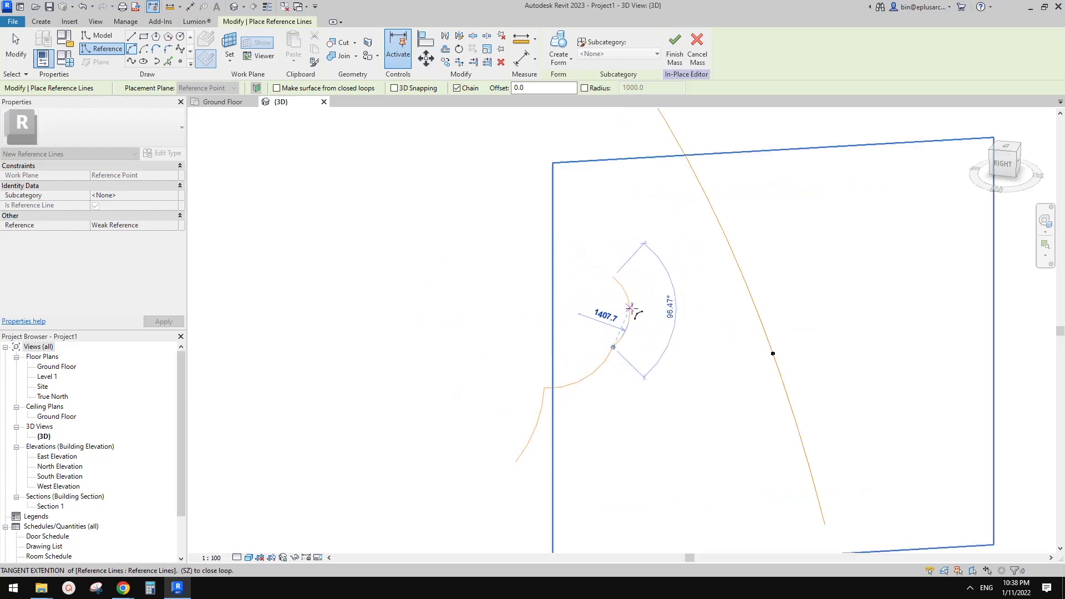
key("Escape")
key("Escape")
scroll(619, 316, "down", 1)
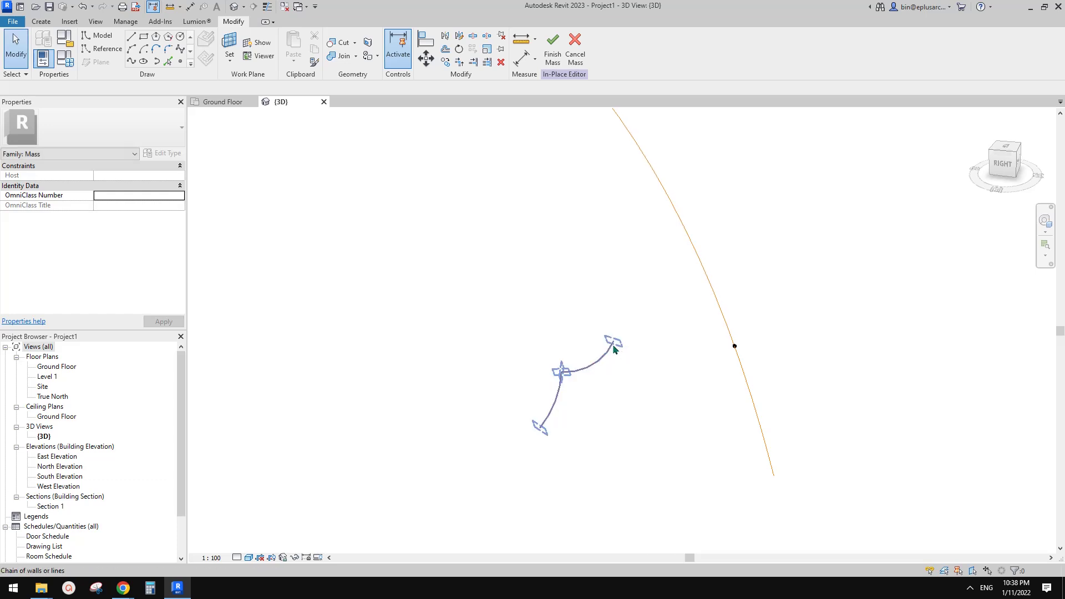
- Extend the profile with four more chained start-end-radius reference arcs climbing from its open end to a peak beyond the spline, the first about 1,290 mm in radius
left_click(107, 49)
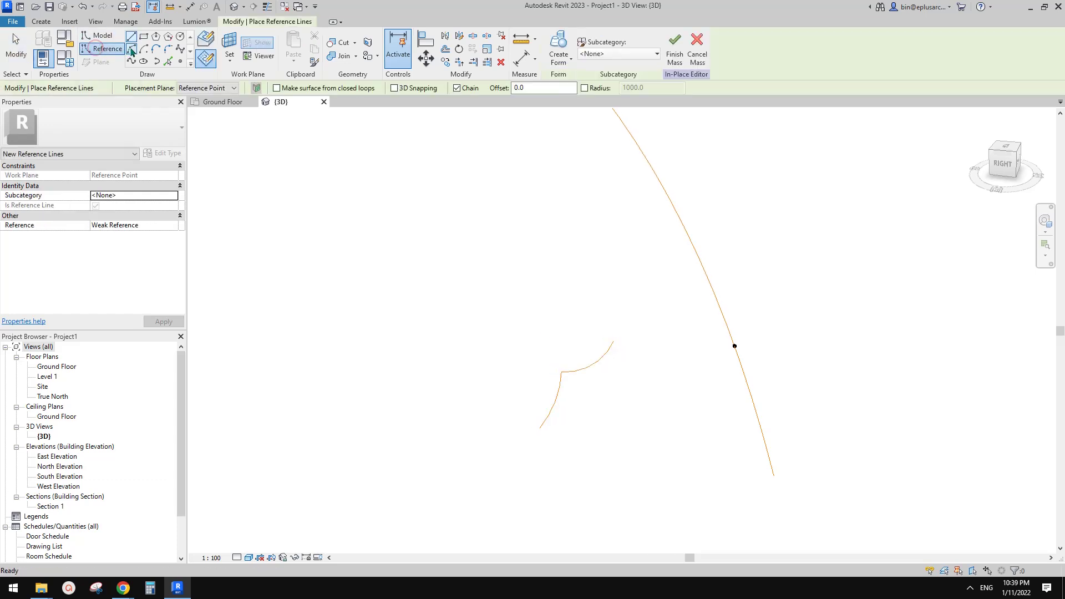
left_click(131, 49)
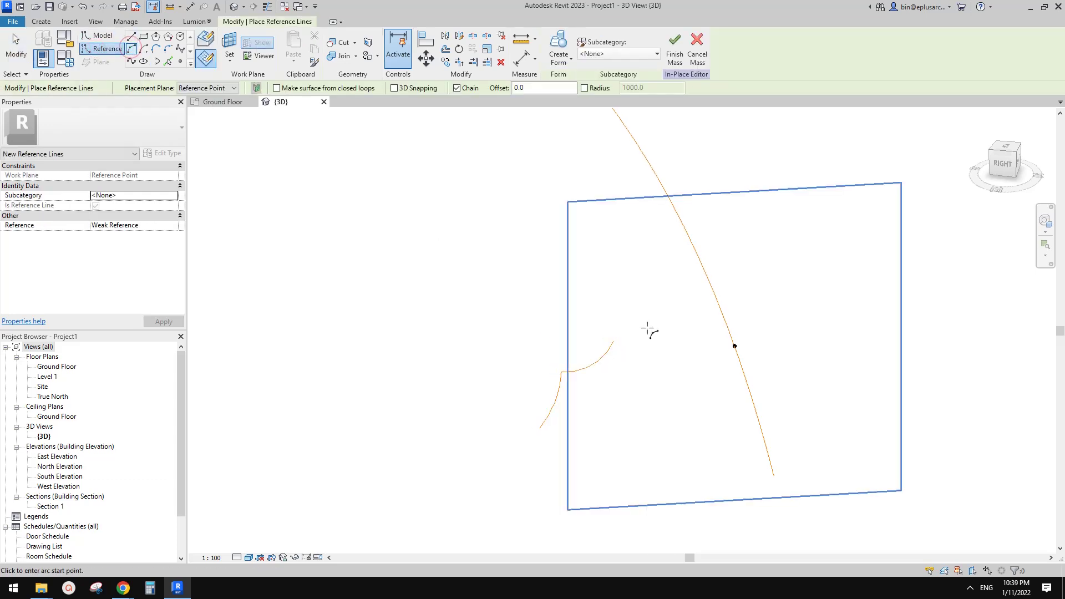
left_click(613, 341)
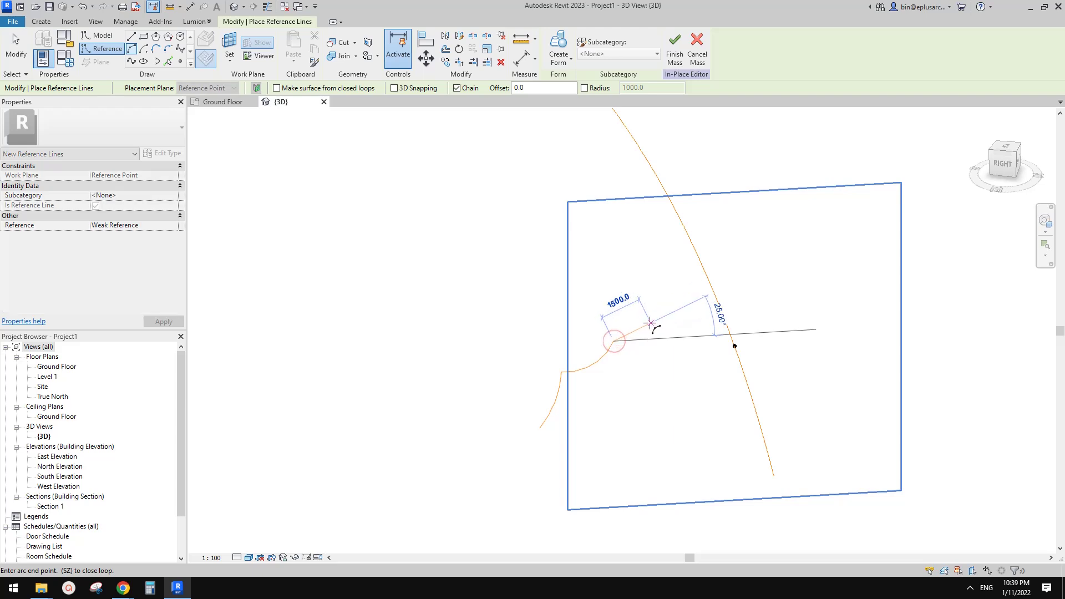
left_click(654, 313)
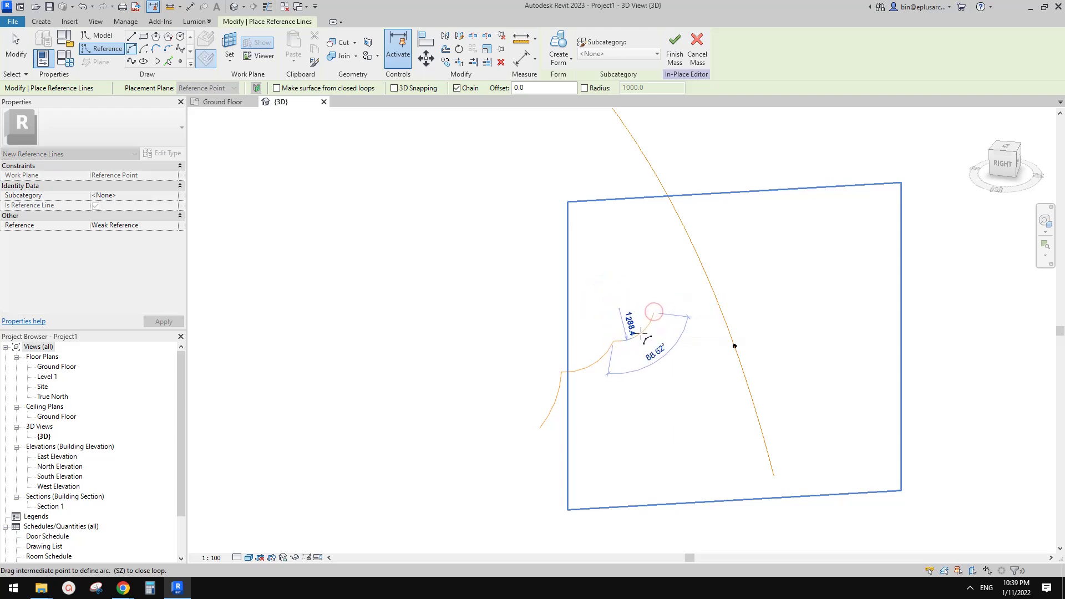
left_click(642, 331)
left_click(665, 269)
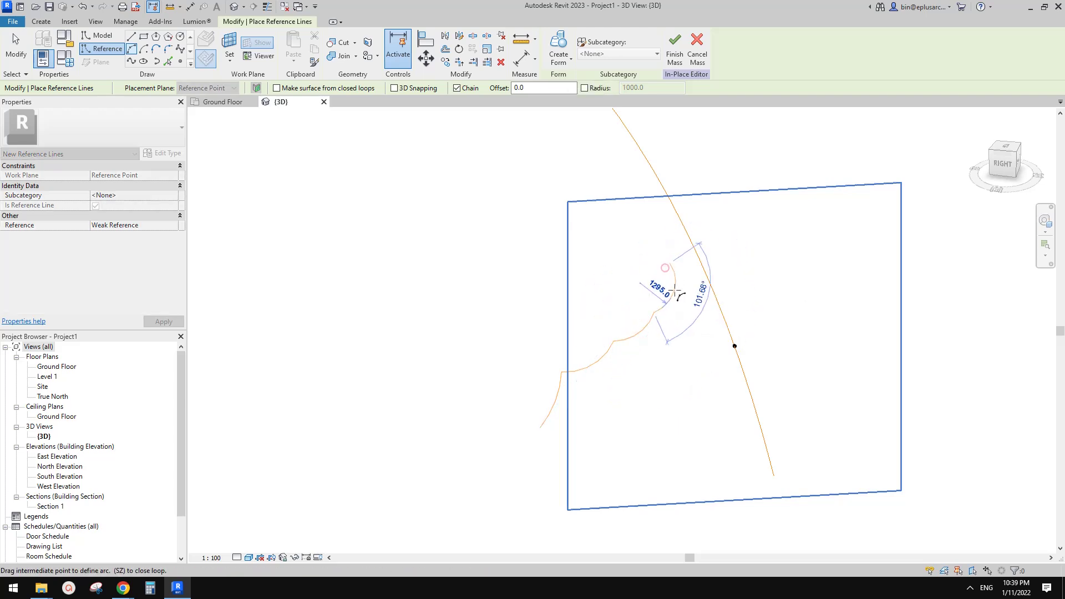
left_click(672, 291)
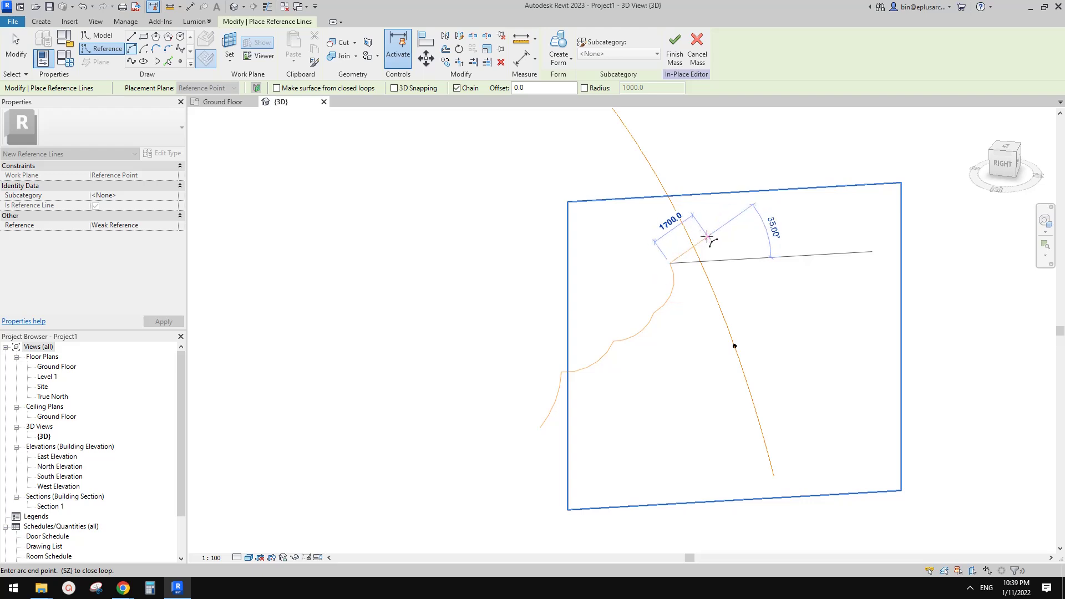
left_click(707, 236)
left_click(694, 261)
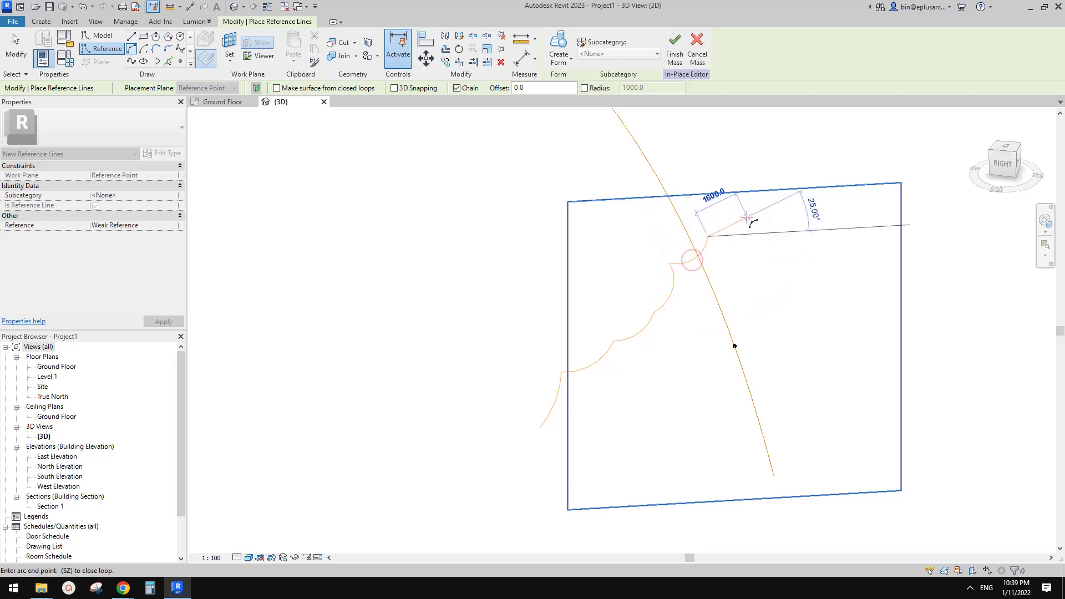
left_click(756, 217)
left_click(745, 226)
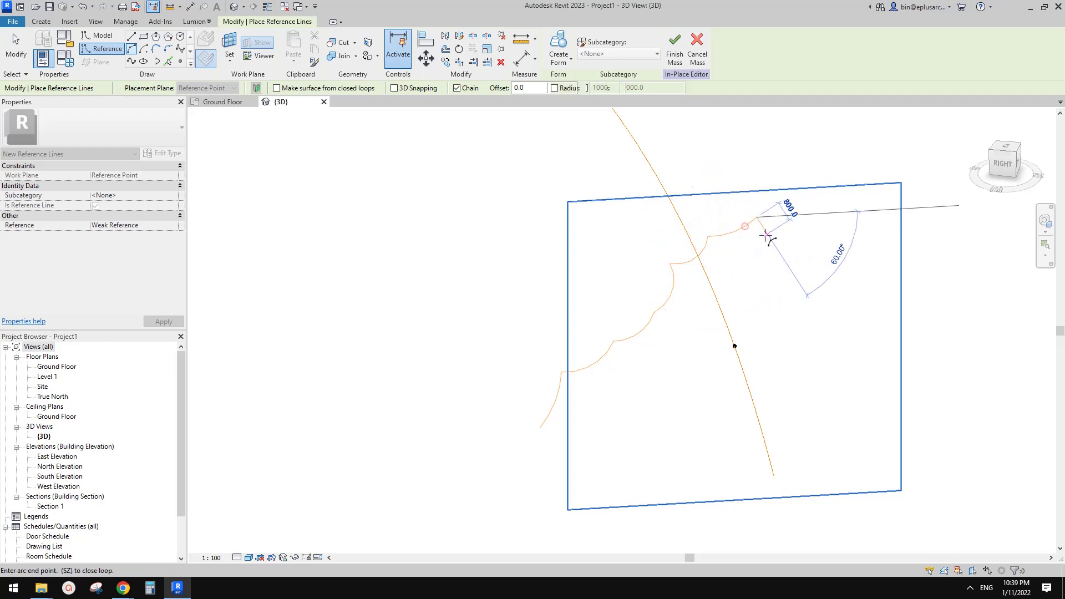
- Complete the scalloped profile with six chained reference arcs descending from the peak, with radii of about 1,000 to 4,100 mm, and finish drawing
left_click(815, 255)
left_click(789, 245)
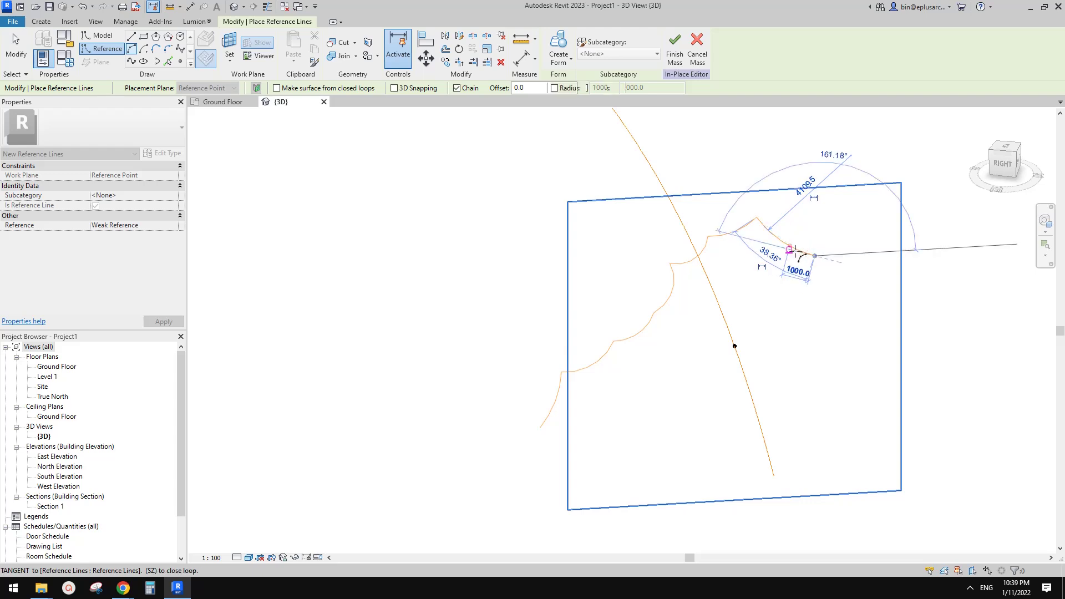
left_click(836, 298)
left_click(821, 287)
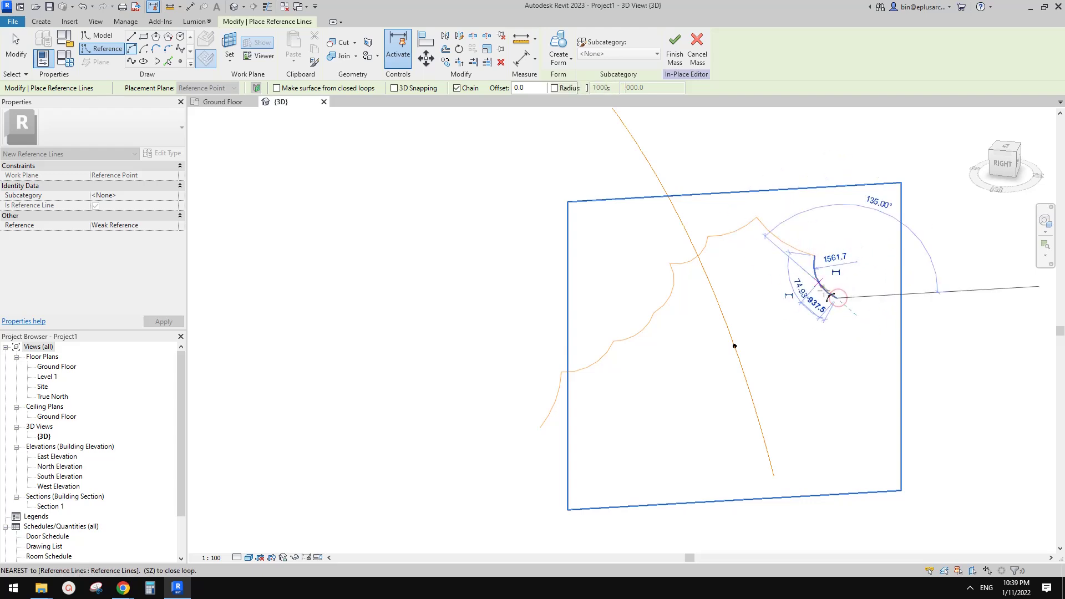
left_click(867, 326)
left_click(851, 323)
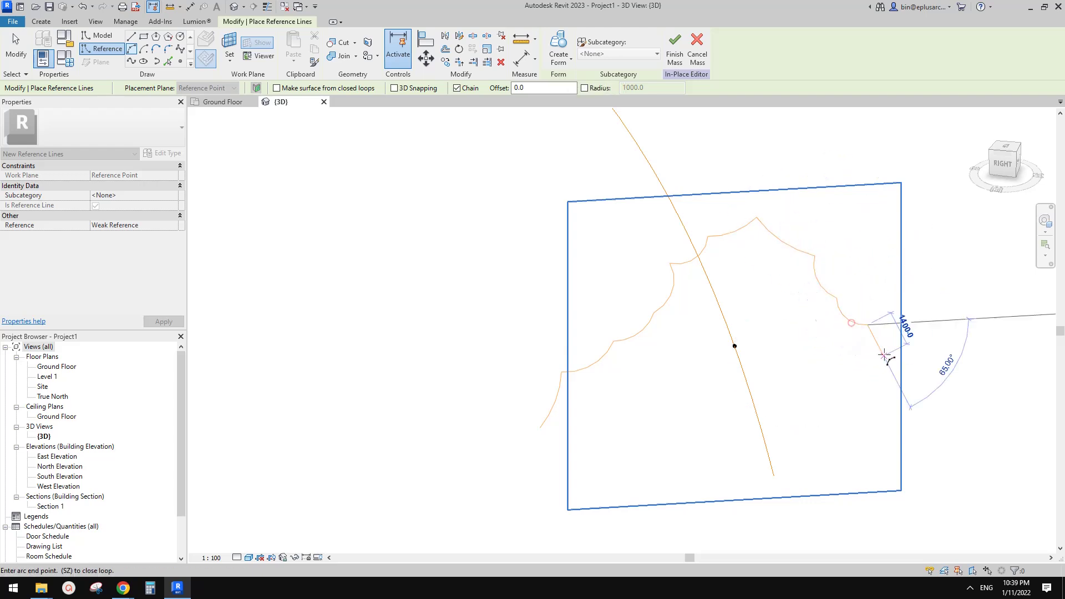
left_click(868, 344)
left_click(865, 337)
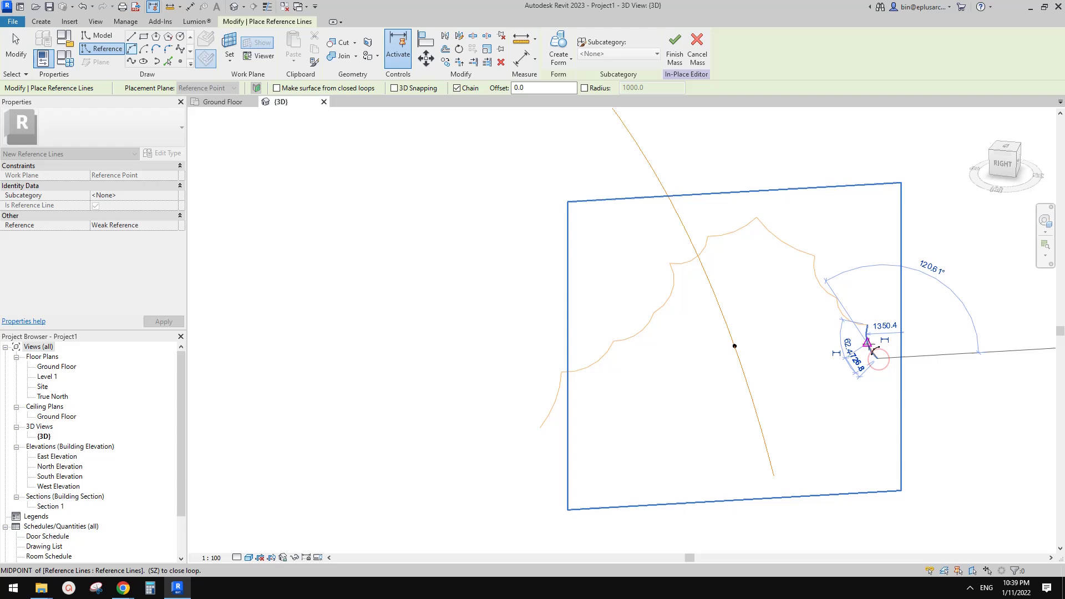
left_click(910, 388)
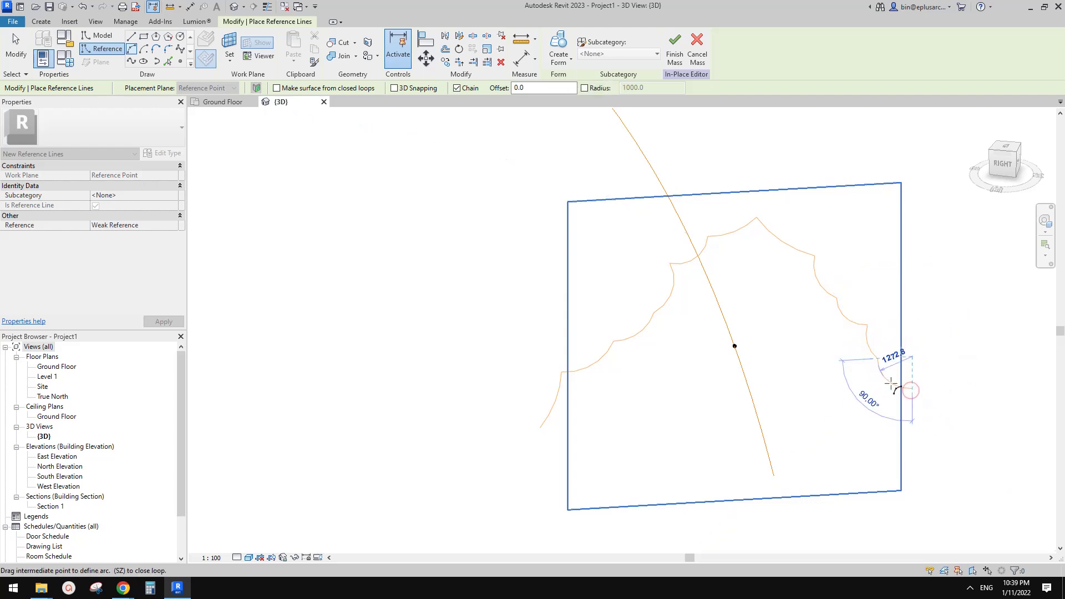
left_click(890, 383)
left_click(918, 428)
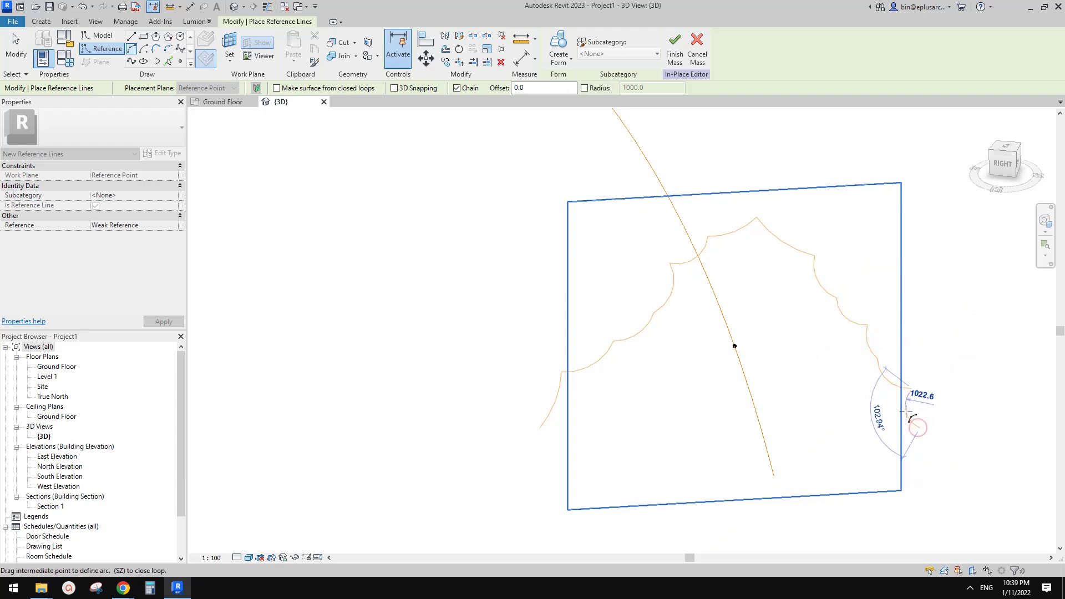
left_click(908, 411)
scroll(813, 389, "down", 1)
key("Escape")
key("Escape")
scroll(782, 349, "down", 2)
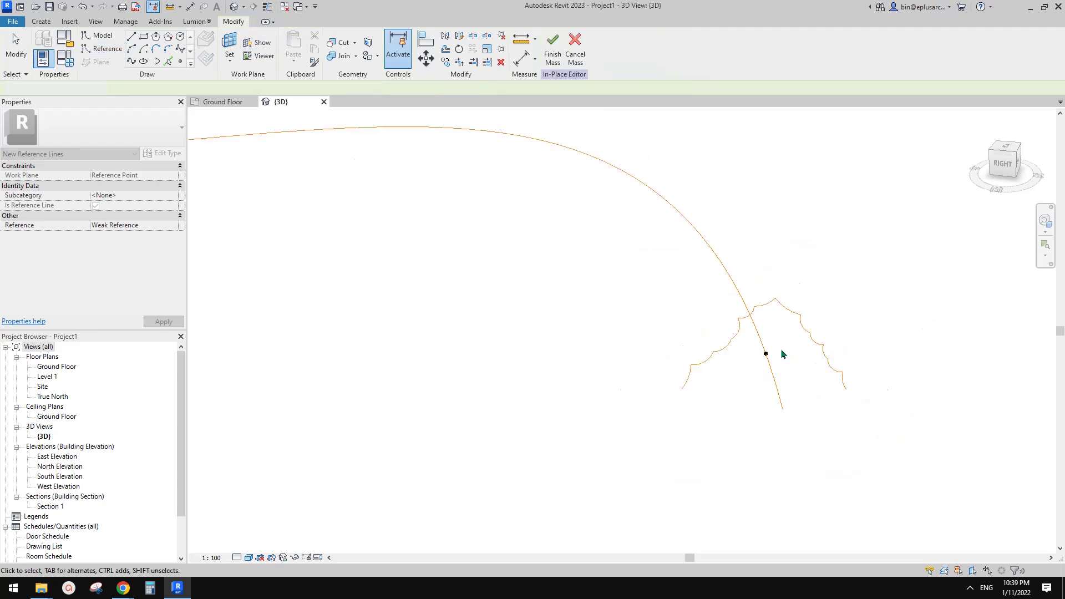
- Copy the whole scalloped profile together with its reference point about 37,000 mm away, into the open area inside the spline's bend
mouse_move(782, 353)
middle_mouse_down("shift")
mouse_move(905, 359)
mouse_move(773, 380)
mouse_move(741, 350)
mouse_move(776, 295)
mouse_move(799, 307)
mouse_move(766, 340)
mouse_move(654, 324)
mouse_move(777, 361)
mouse_move(765, 361)
middle_mouse_up("shift")
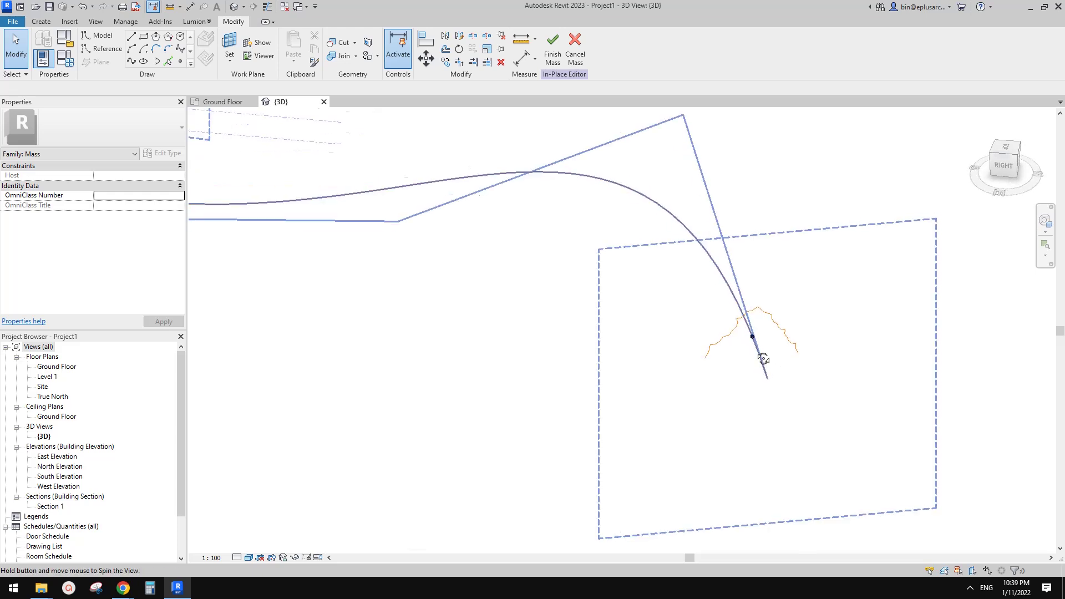
left_click_drag(648, 291, 841, 377)
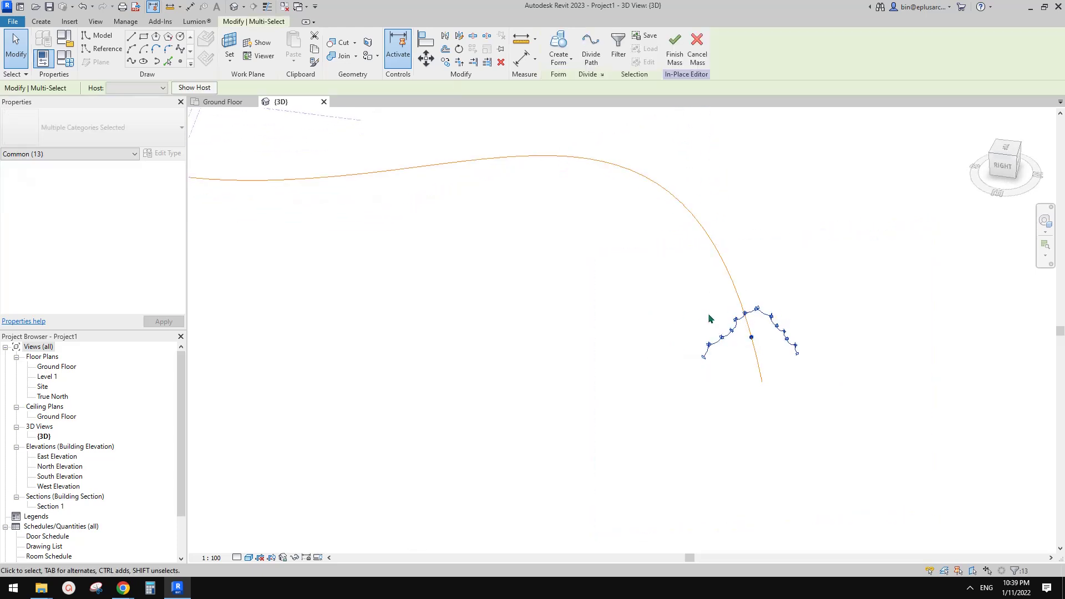
key("c")
key("o")
left_click(751, 336)
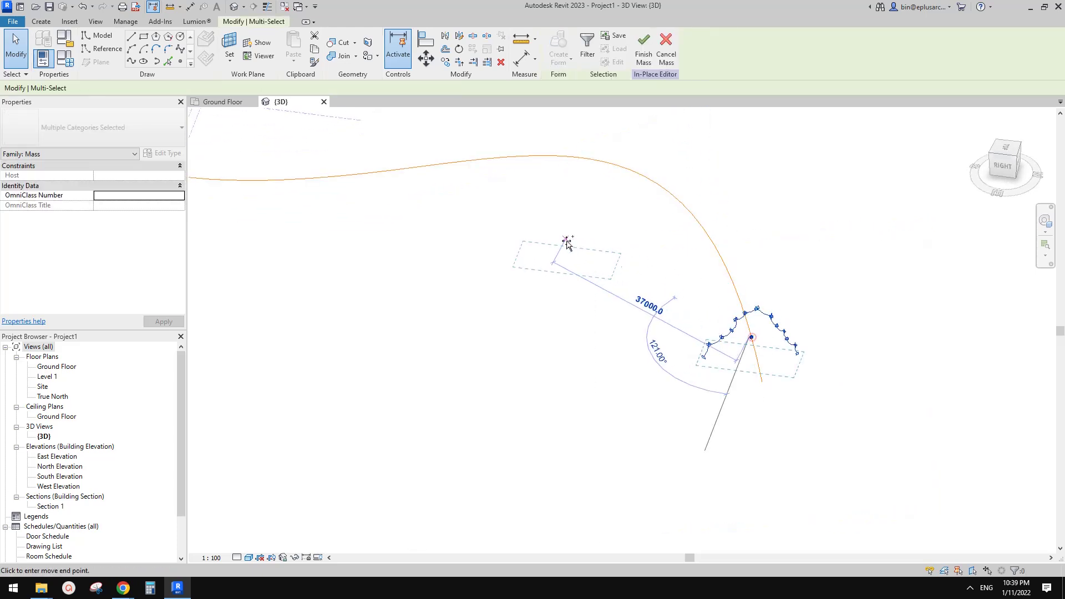
left_click(567, 238)
key("Escape")
key("Escape")
- Rehost the copied reference point onto the spline, farther along past the first bend, so its profile follows the curve's plane
left_click(565, 237)
middle_click_drag(521, 226, 565, 277)
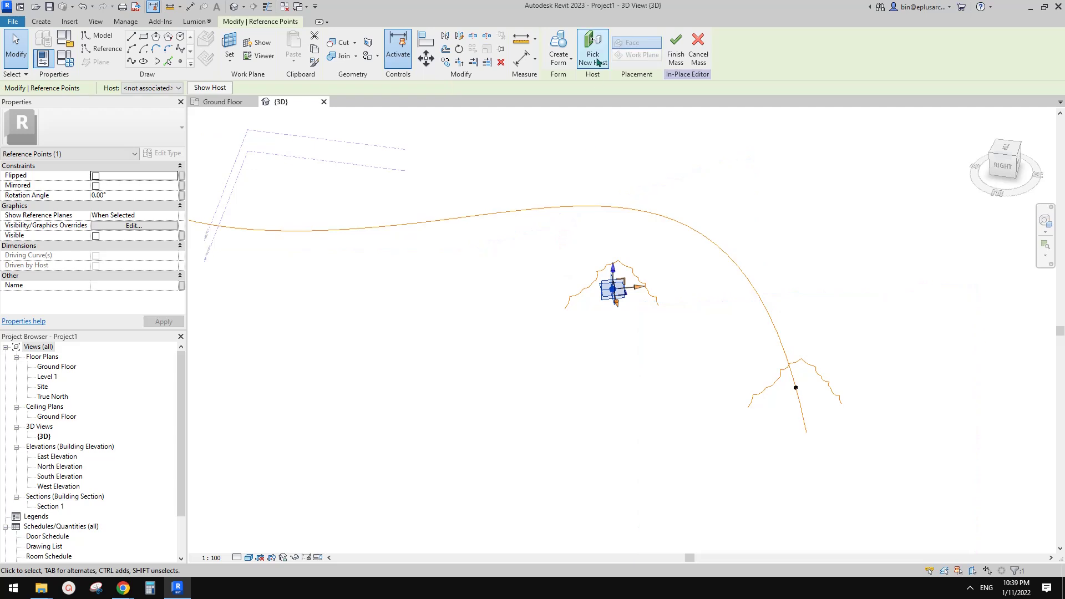
key("ctrl+z")
scroll(505, 224, "down", 3)
middle_click_drag(505, 224, 590, 223, "shift")
middle_click_drag(833, 225, 749, 281)
scroll(775, 289, "up", 3)
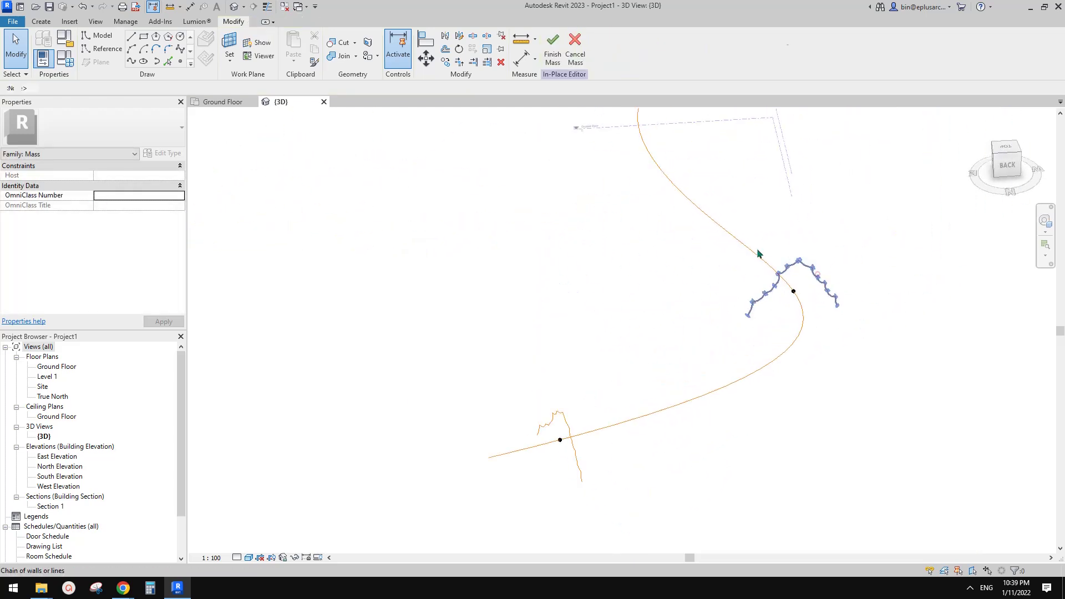
left_click(817, 274)
middle_click_drag(834, 281, 736, 286)
key("r")
key("e")
left_click(648, 323)
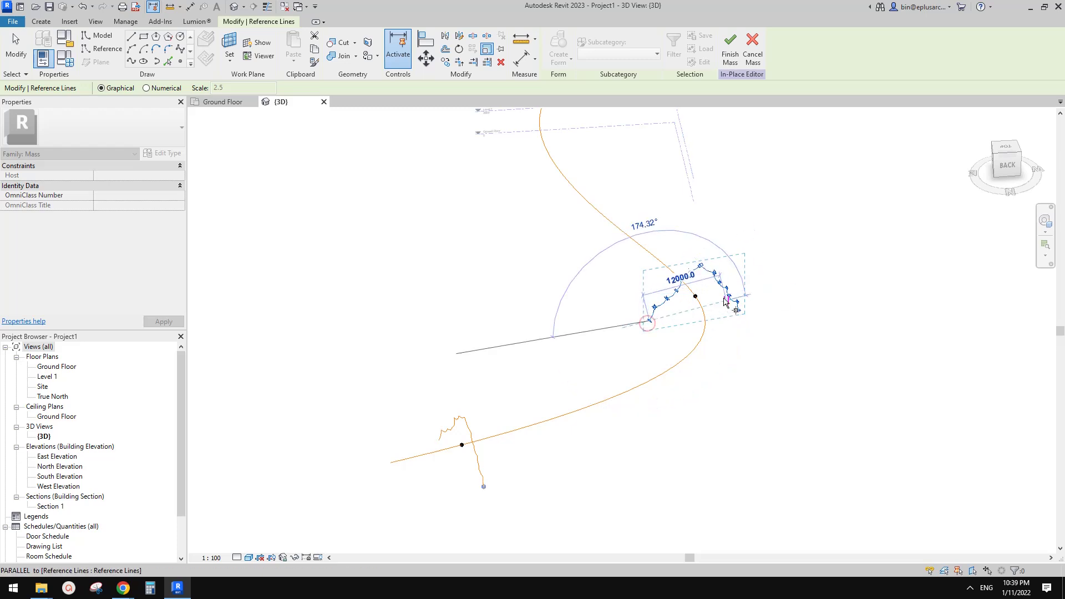
key("Escape")
key("r")
key("e")
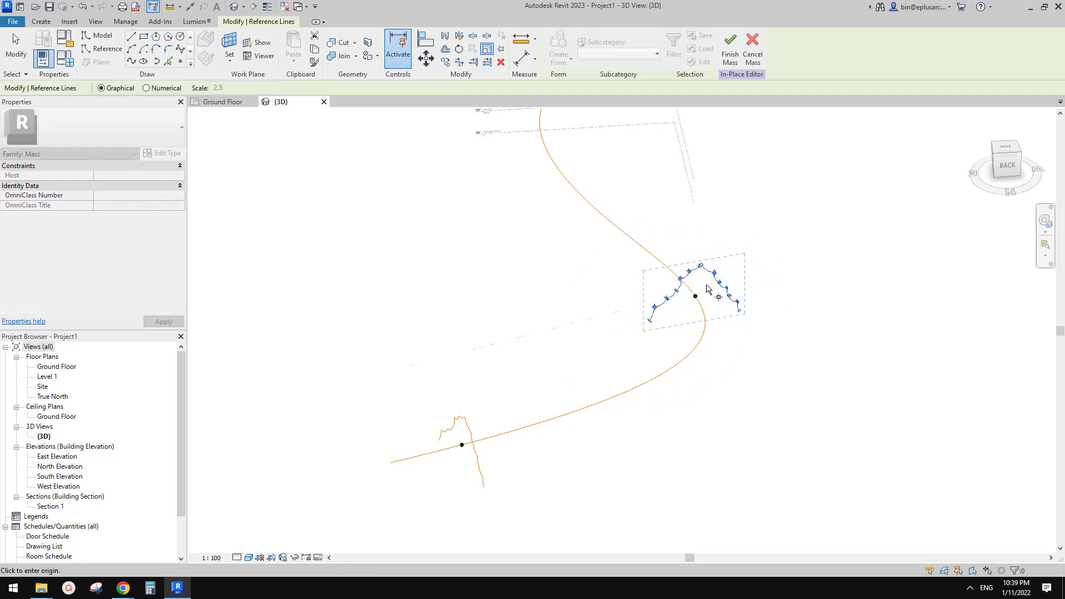
key("Escape")
- Raise the second profile within its plane, enlarge it with graphical Scale to about 15,000 mm from the origin, and lower it slightly
left_click_drag(711, 272, 702, 213)
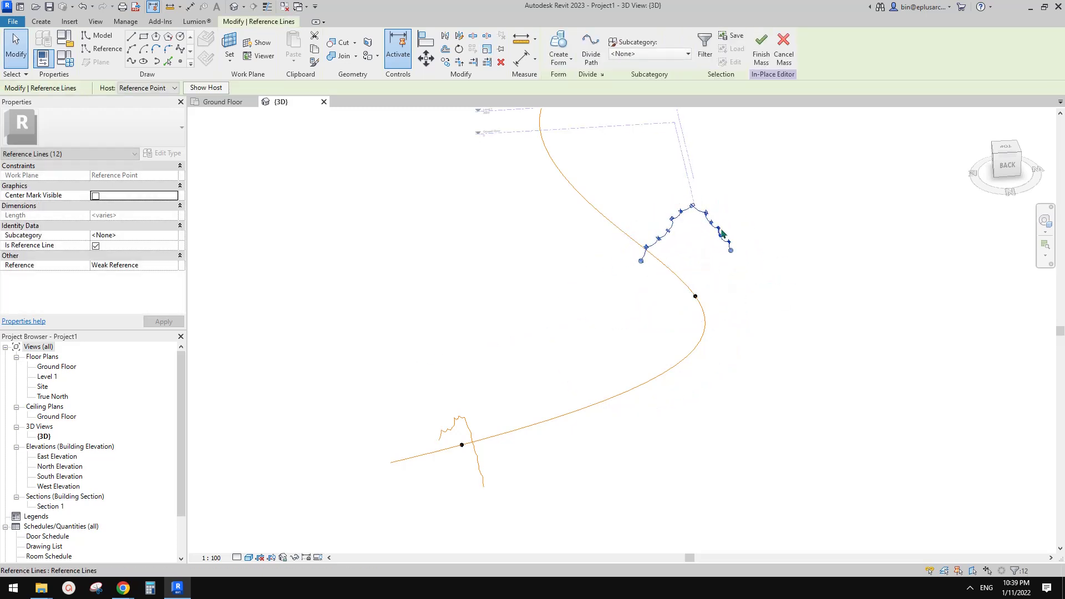
middle_click_drag(721, 233, 697, 273, "shift")
key("r")
key("e")
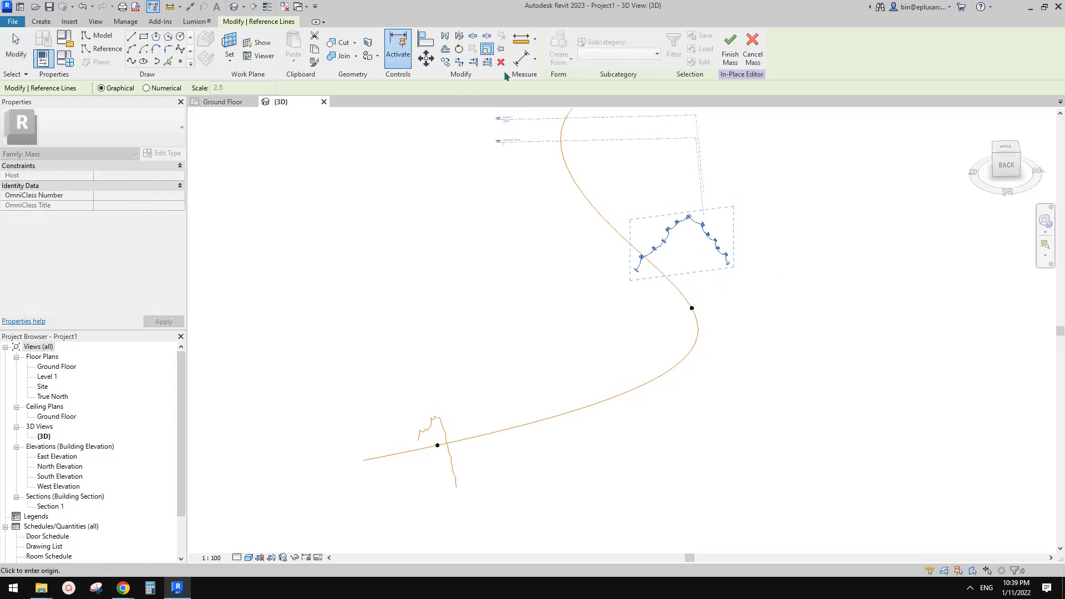
left_click(726, 262)
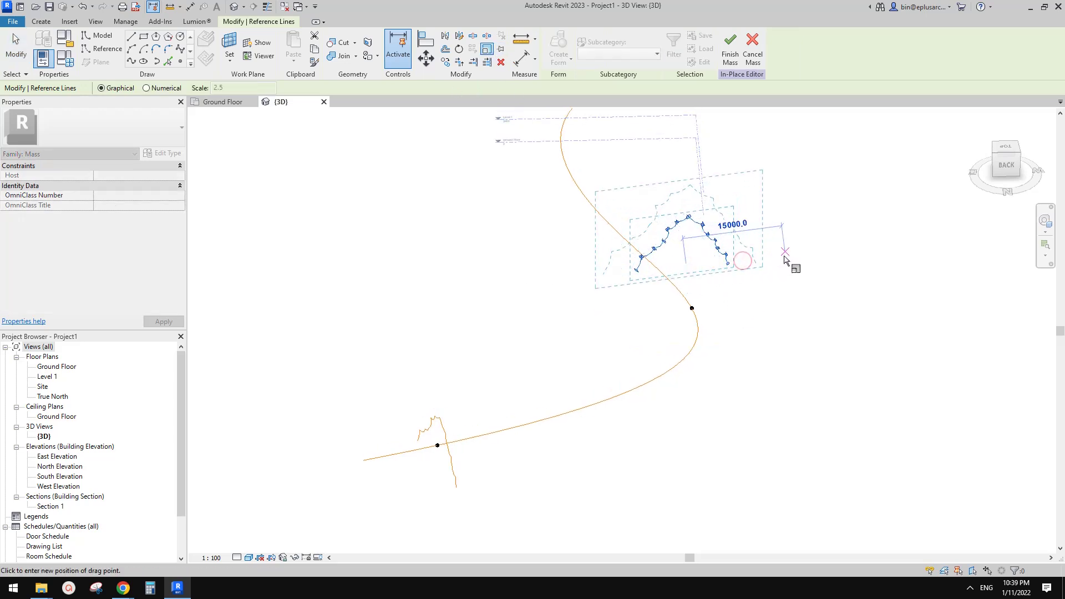
left_click(784, 254)
left_click_drag(728, 219, 726, 233)
- Try rotating the enlarged second profile by about 10° with Copy enabled, and undo the rotated duplicate
key("r")
key("o")
left_click(818, 246)
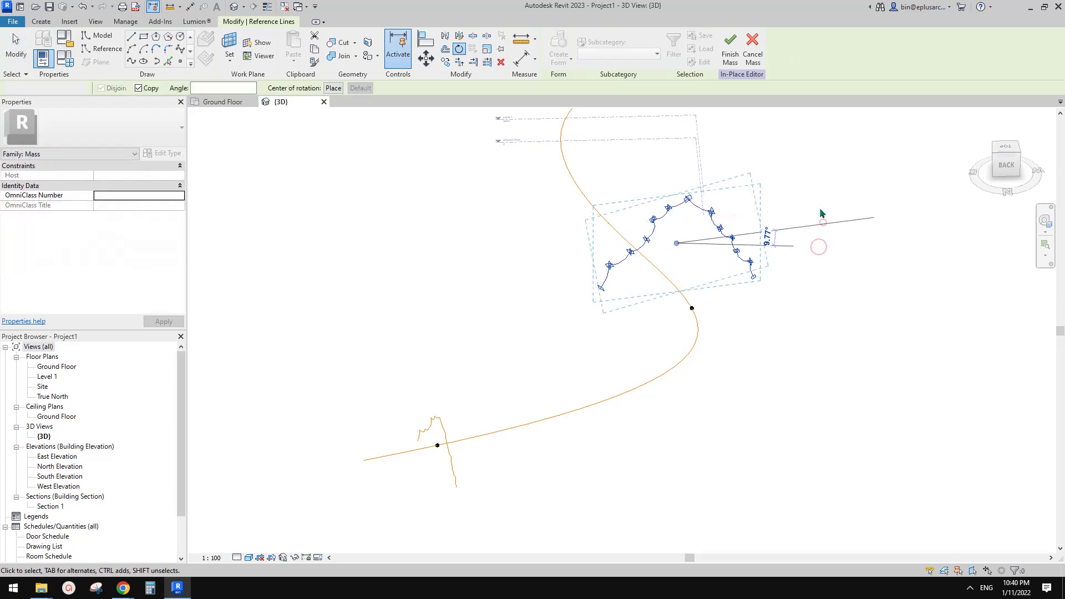
left_click(822, 222)
middle_click_drag(703, 289, 724, 284, "shift")
key("Escape")
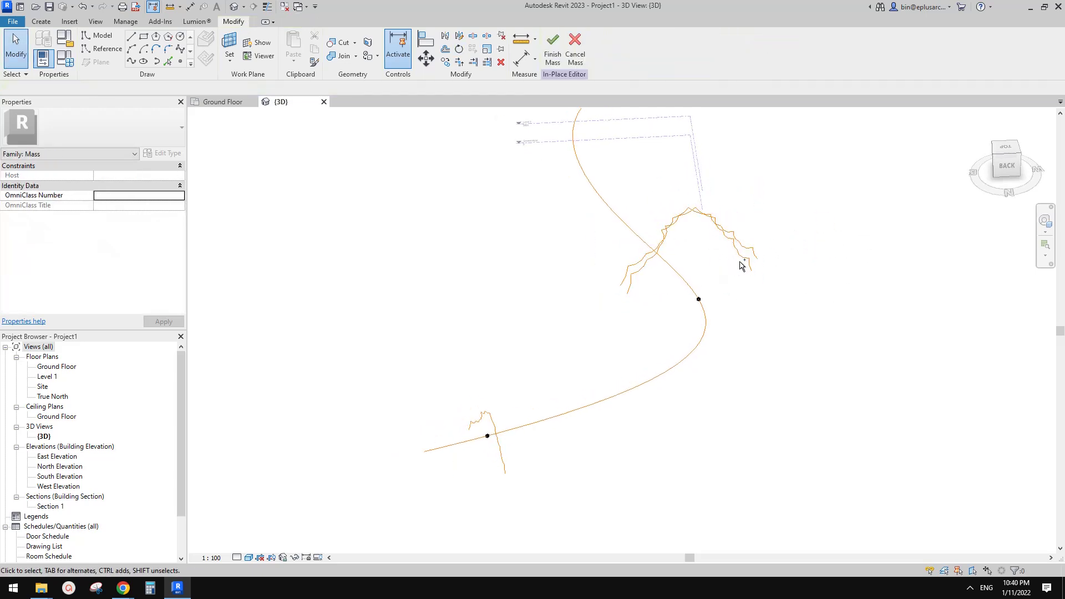
key("ctrl+z")
- Rotate the enlarged second profile by about 8° around its centre with the Copy option turned off
scroll(747, 255, "up", 1)
key("Tab")
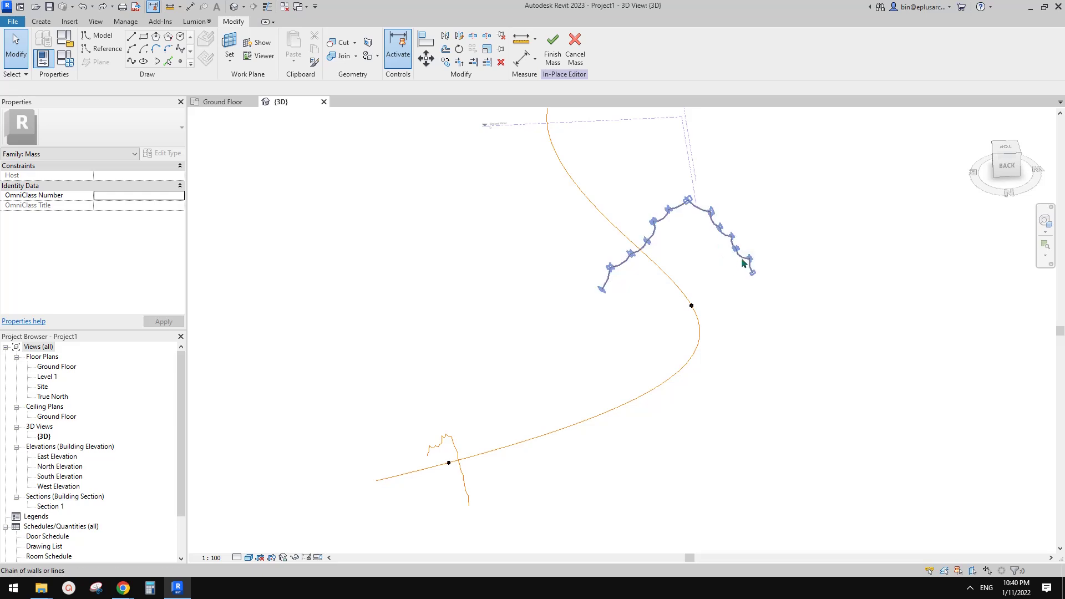
left_click(748, 265)
key("r")
key("o")
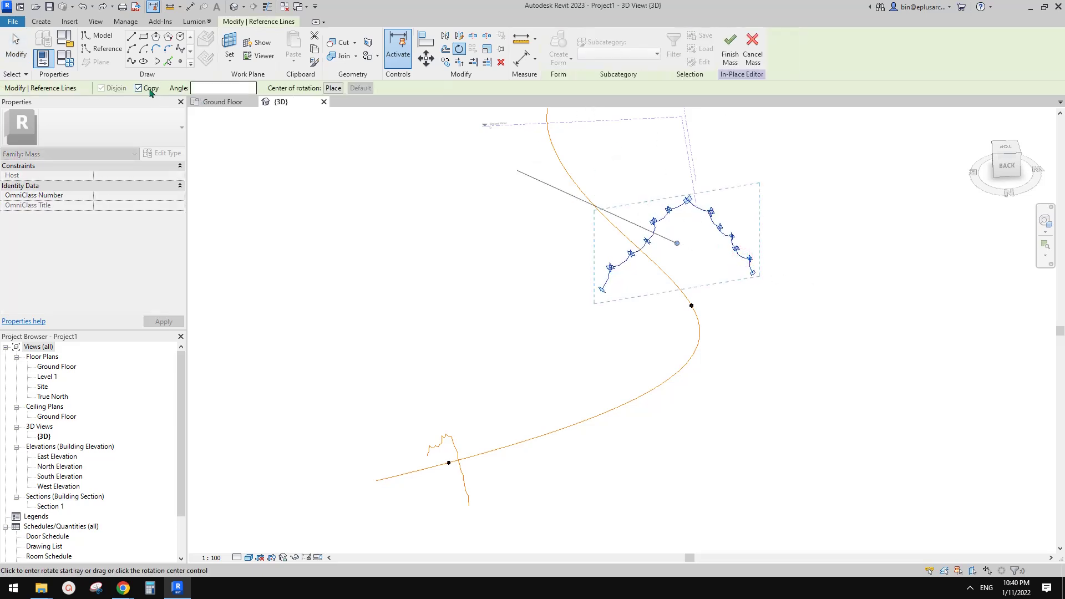
left_click(138, 88)
left_click(840, 270)
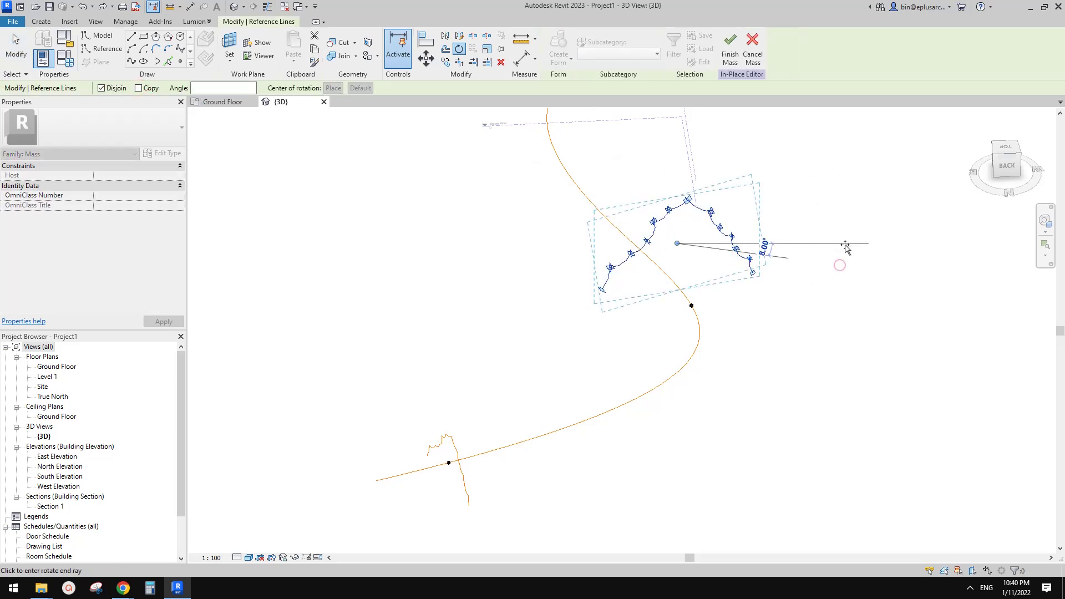
left_click(846, 247)
- Copy the enlarged second profile together with its reference point to the open area near the spline's far bend
middle_click_drag(692, 263, 611, 301)
left_click(704, 277)
left_click_drag(679, 223, 756, 332)
key("c")
key("o")
left_click(730, 312)
left_click(538, 322)
left_click_drag(545, 326, 545, 326, "ctrl")
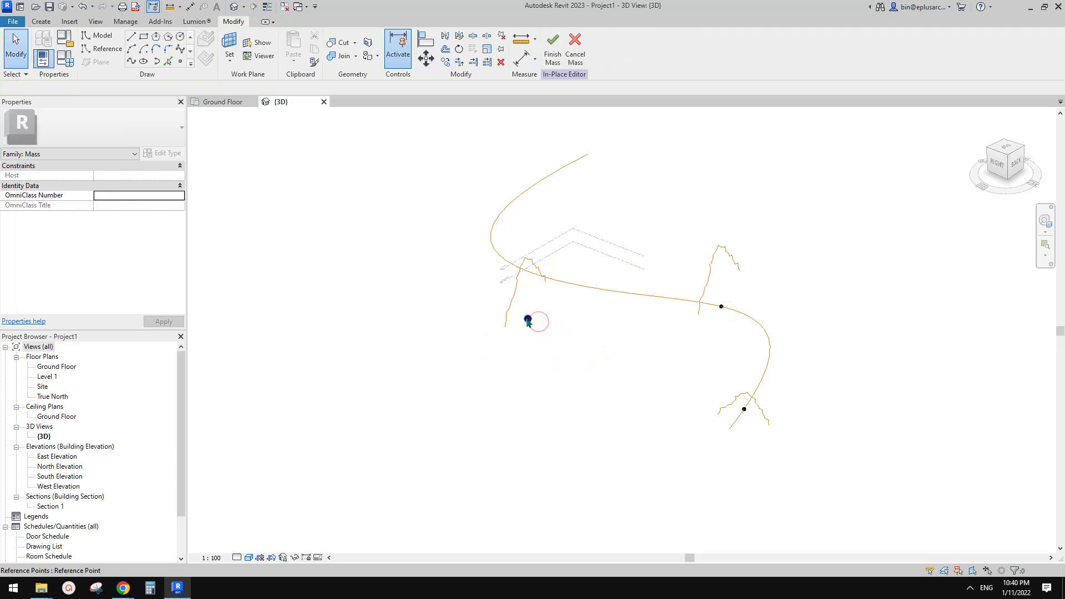
- Rehost the newly copied reference point onto the spline at its far bend
left_click(527, 318)
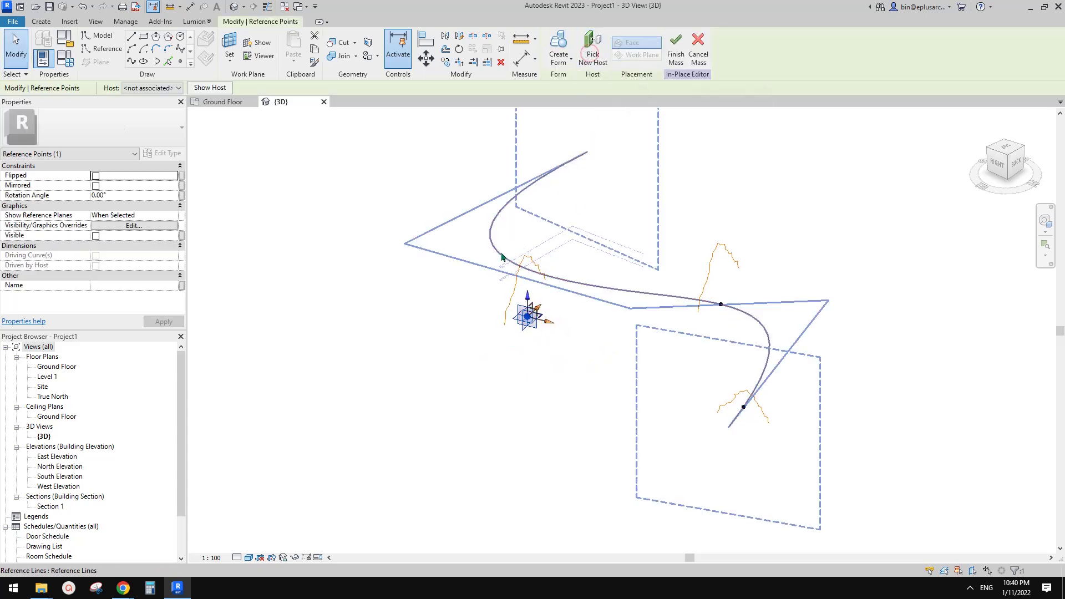
left_click(593, 56)
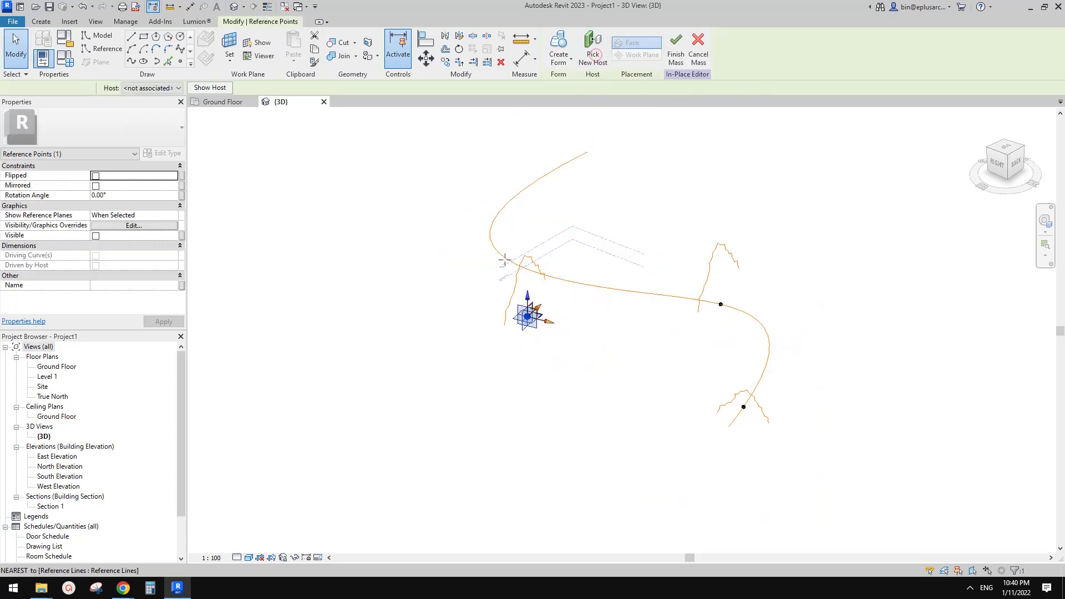
left_click(505, 257)
- Select the third profile's whole arc chain and lower it within its plane toward the spline
scroll(526, 215, "up", 2)
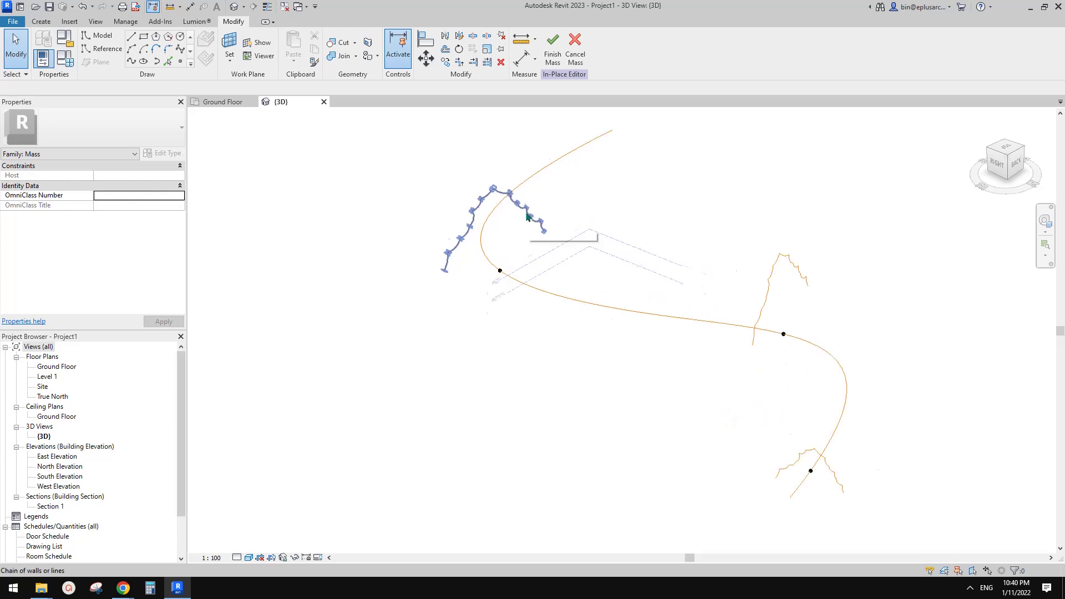
left_click(529, 218)
left_click_drag(530, 218, 530, 254)
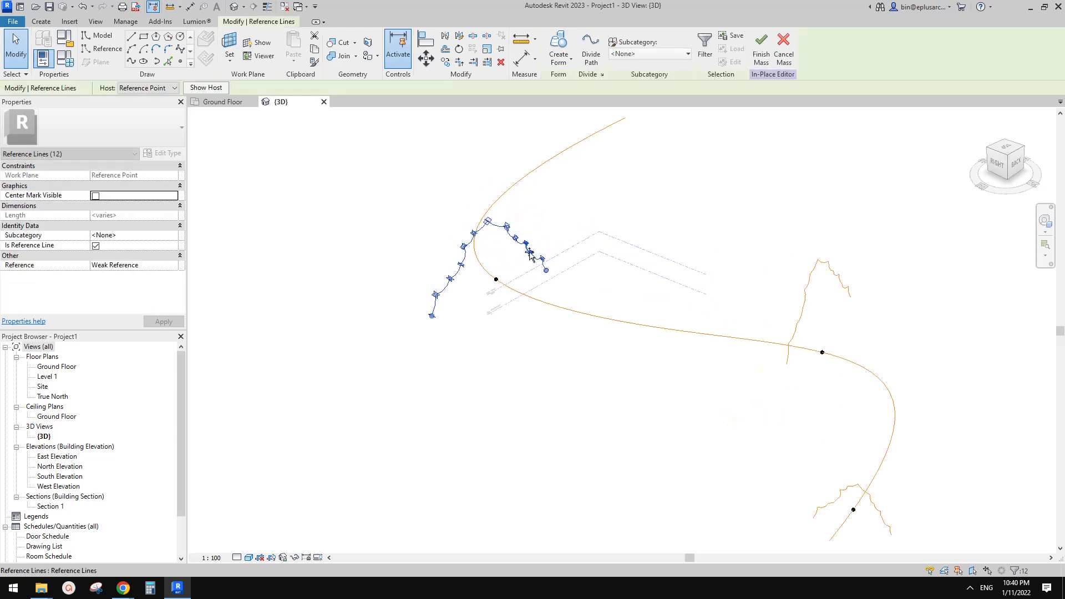
- Scale the third profile down about its reference point at the spline's far bend
scroll(516, 285, "up", 1)
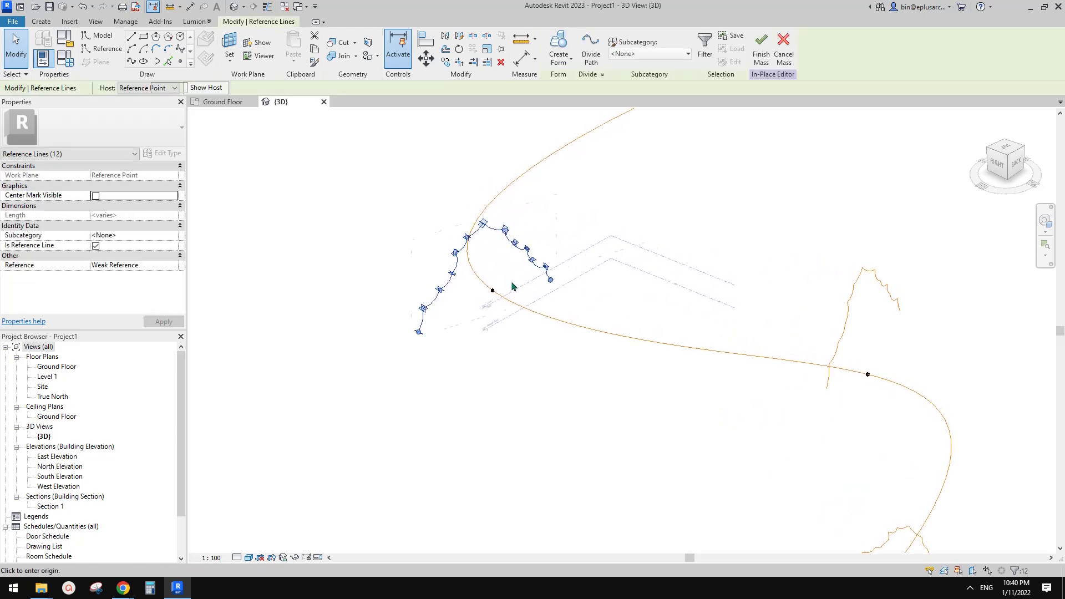
left_click(493, 290)
left_click(565, 290)
left_click(515, 285)
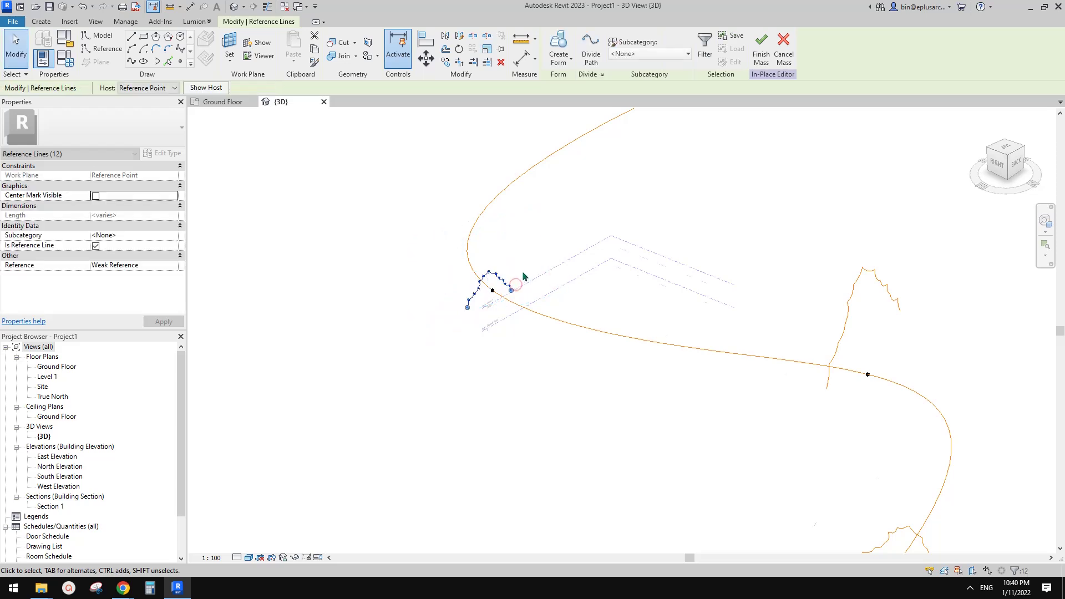
- Copy the first profile with its reference point toward the spline's far end and rehost the copied point onto that end
scroll(531, 309, "down", 2)
left_click_drag(683, 429, 865, 536)
key("c")
key("o")
left_click(776, 486)
left_click(631, 254)
key("Escape")
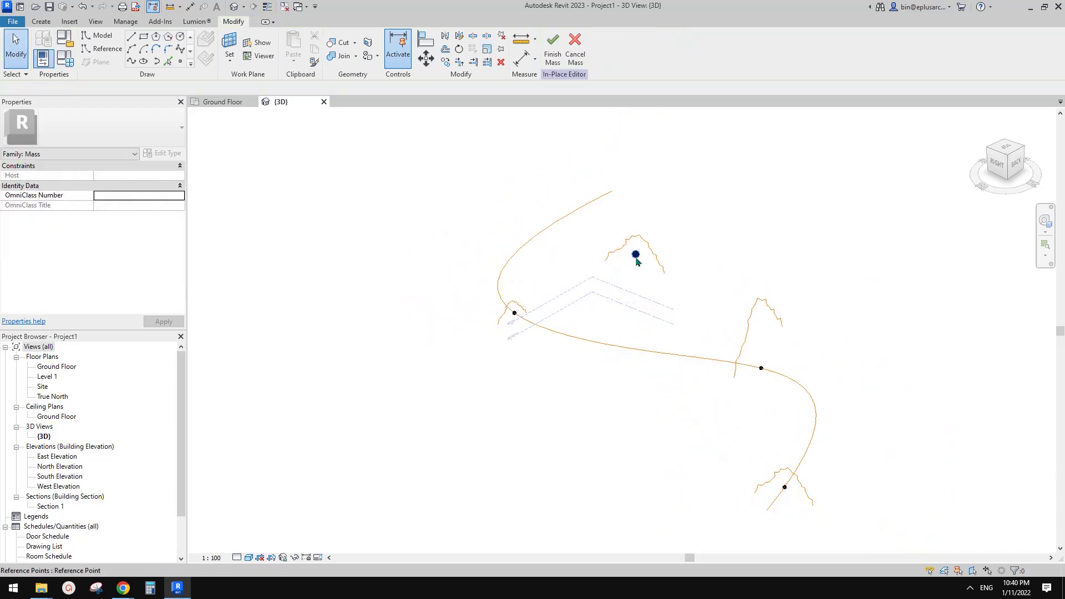
left_click(635, 254)
left_click(611, 192)
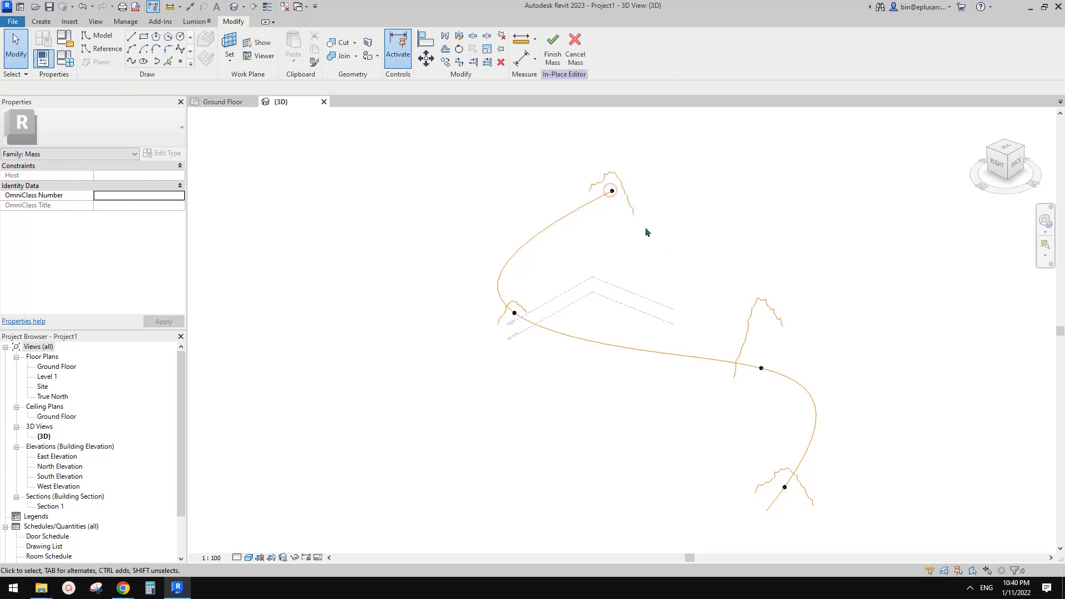
- Select all four profile chains together with the spline and create a form from them
scroll(644, 227, "down", 1)
left_click(730, 284)
key("Tab")
left_click(750, 420, "ctrl")
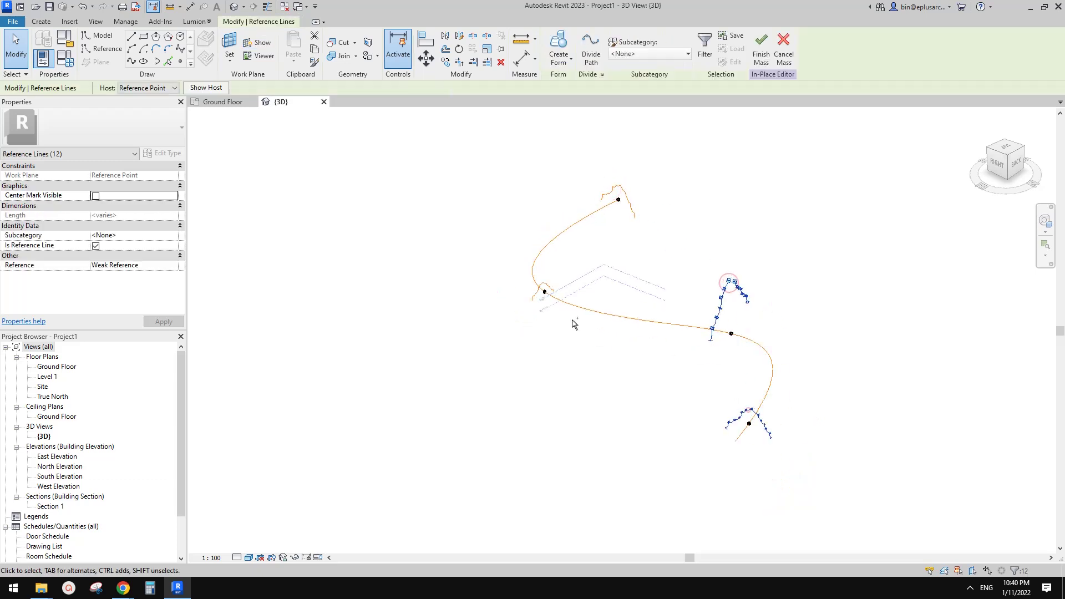
key("Tab")
left_click(530, 298, "ctrl")
left_click(622, 192, "ctrl")
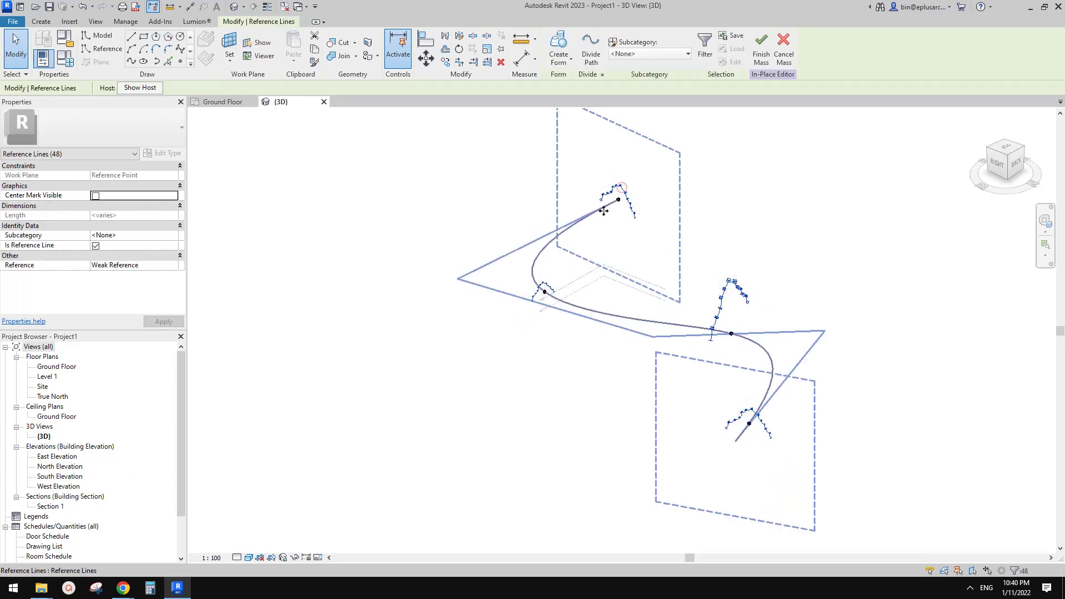
left_click(587, 222, "ctrl")
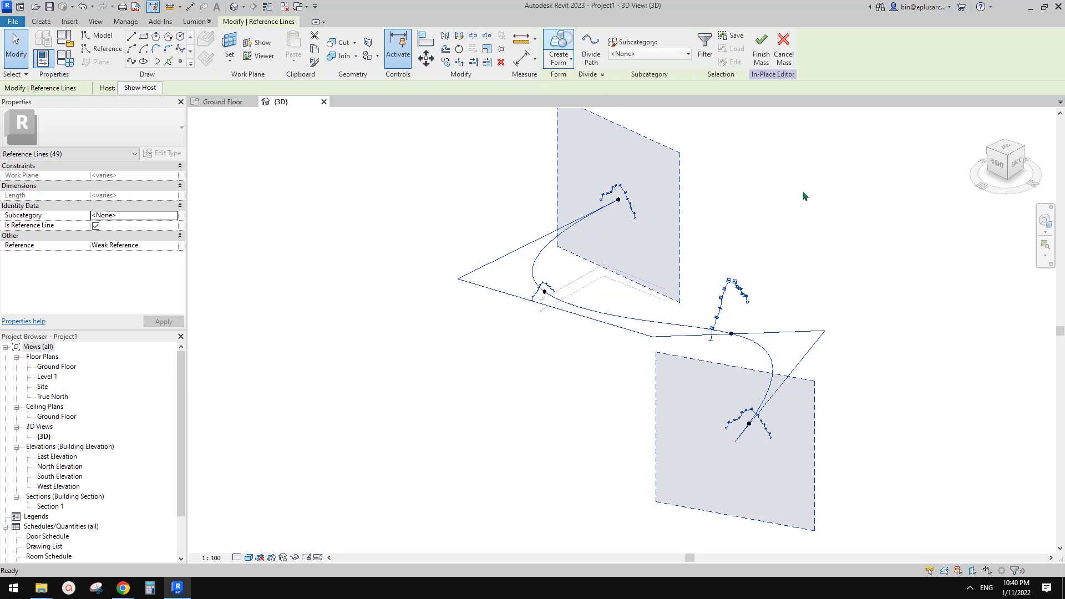
left_click(558, 50)
- Compare the new form with the building image in the Google Docs document, returning to Revit for the comparison
middle_click_drag(714, 347, 455, 435, "shift")
mouse_move(124, 587)
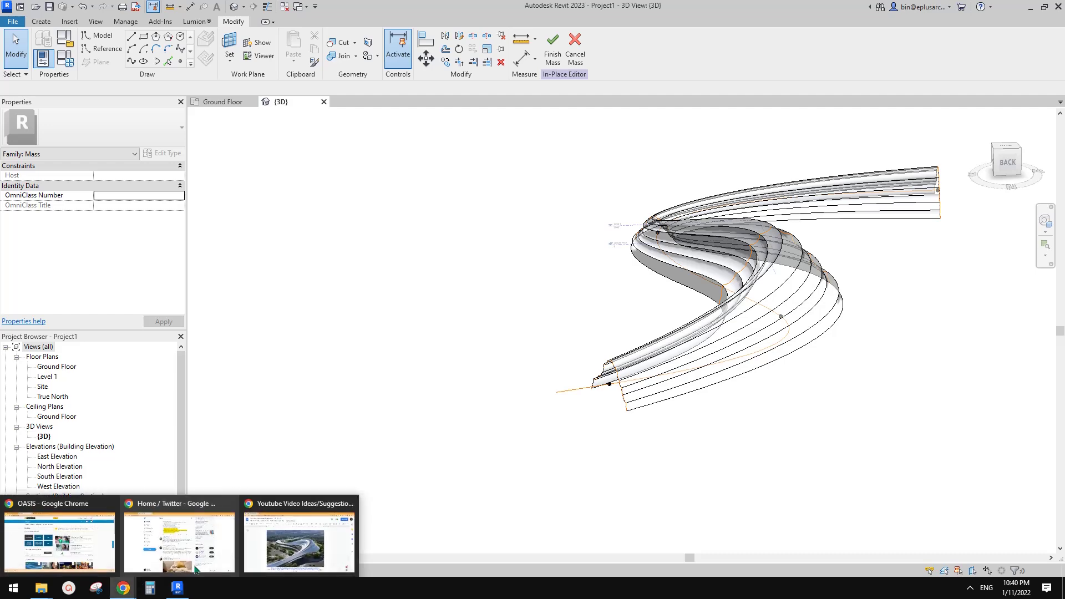
left_click(333, 542)
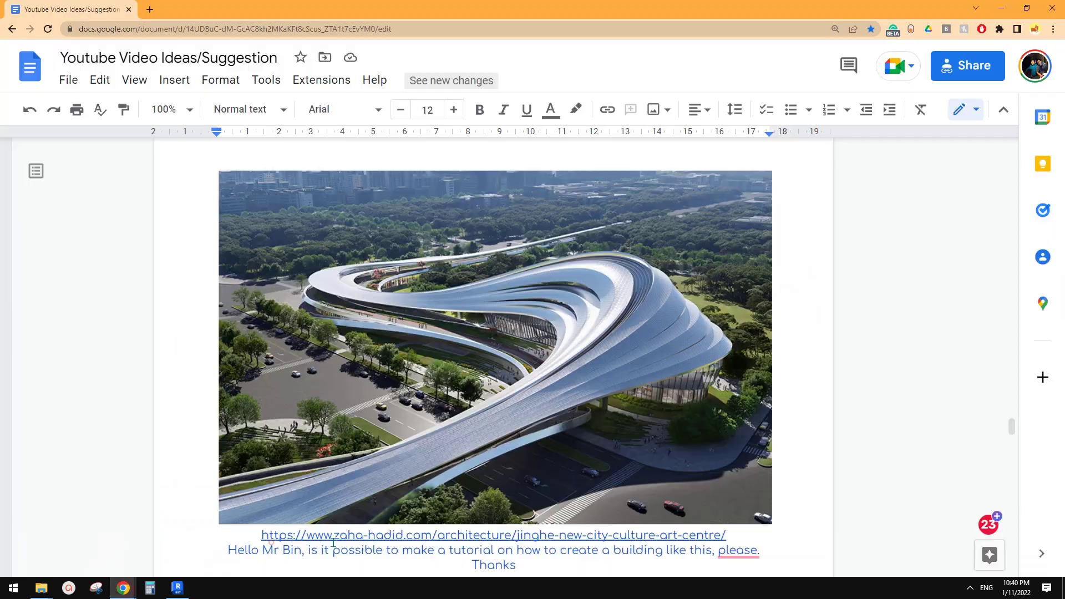
left_click(178, 587)
middle_click_drag(708, 409, 613, 392, "shift")
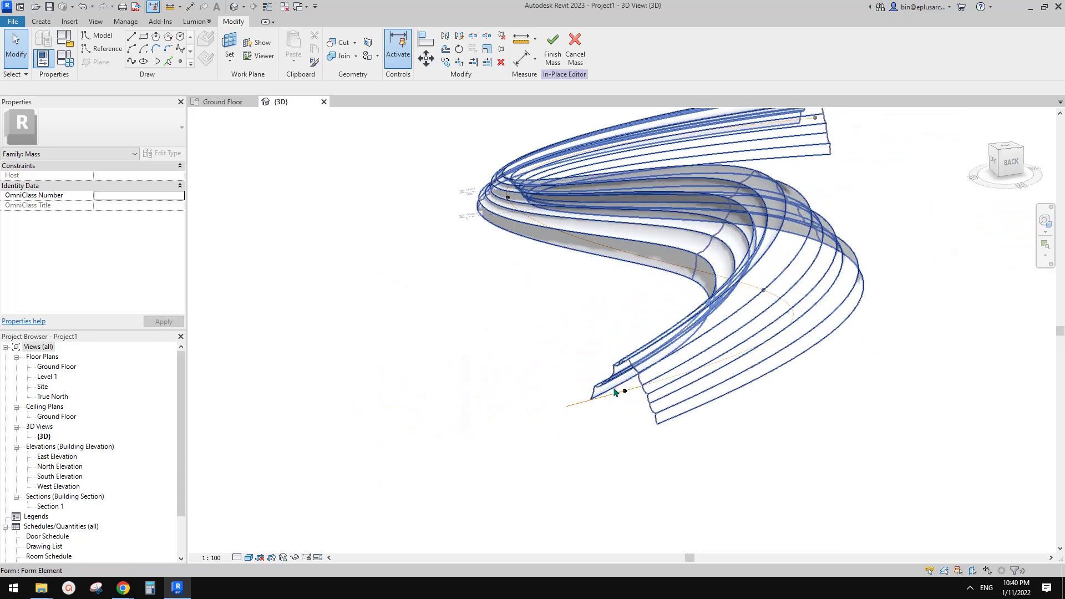
- Select the near end profile's whole arc chain and enlarge it about its reference point
middle_click_drag(713, 372, 673, 363, "shift")
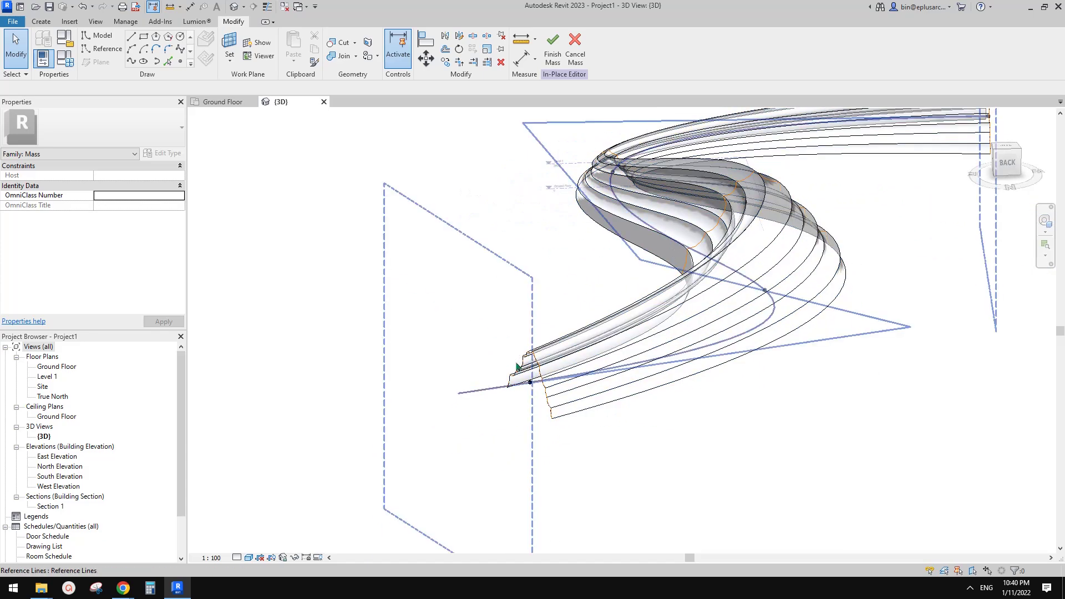
key("Tab")
left_click(521, 370)
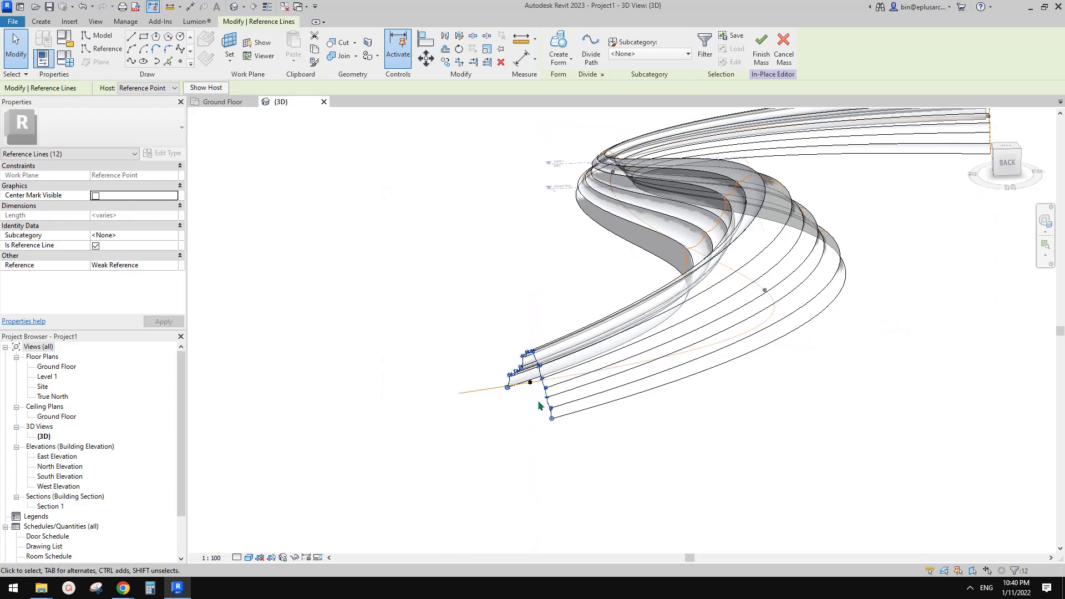
key("r")
key("e")
left_click(529, 382)
left_click(555, 383)
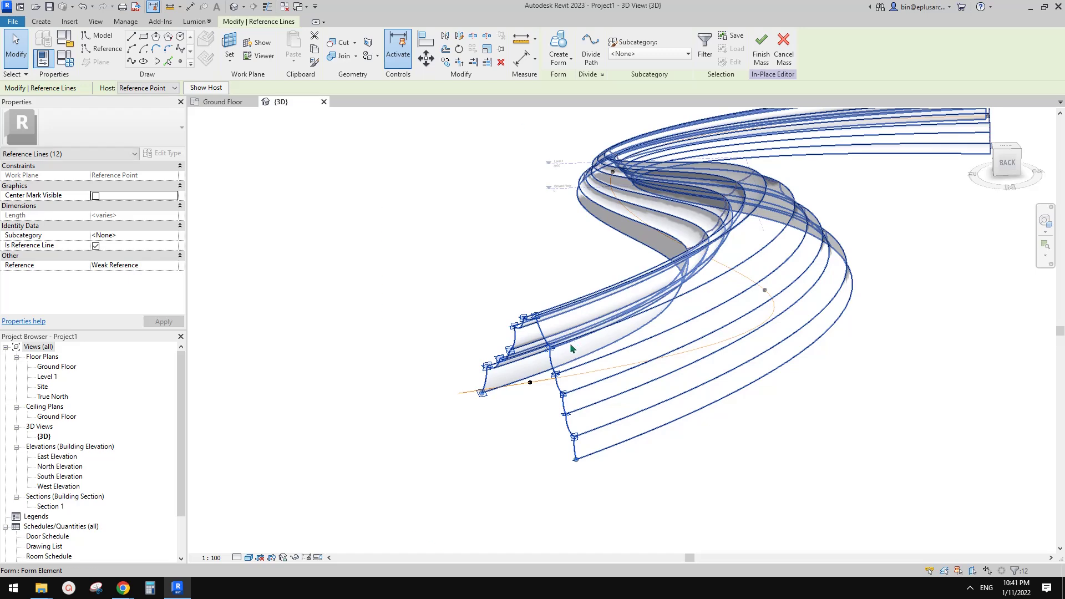
- Scale the near end profile back down about its reference point and clear the selection
scroll(562, 359, "down", 1)
middle_click_drag(562, 360, 592, 303)
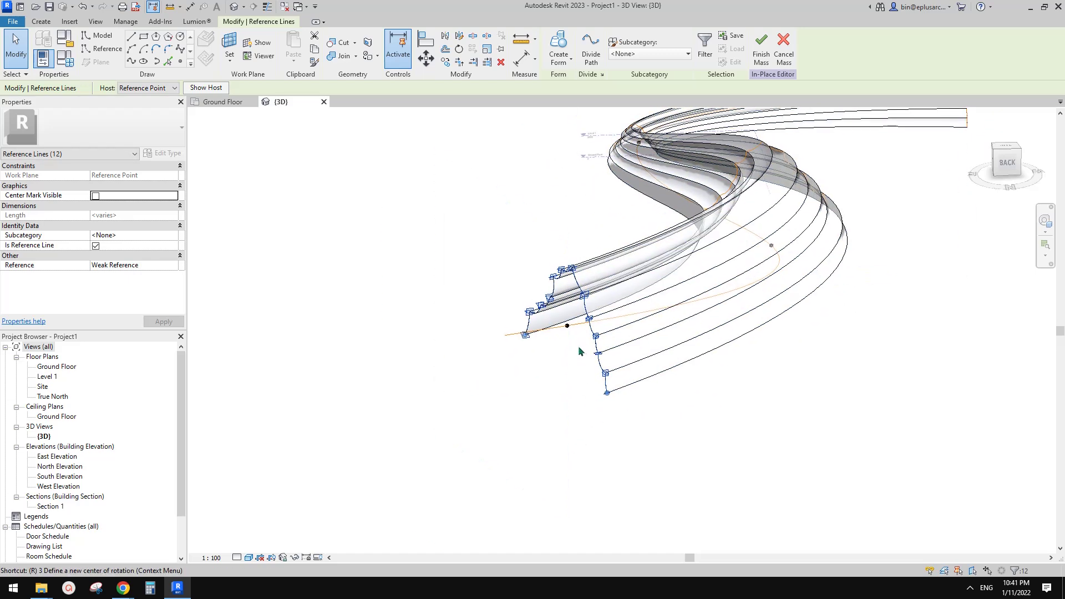
key("r")
key("e")
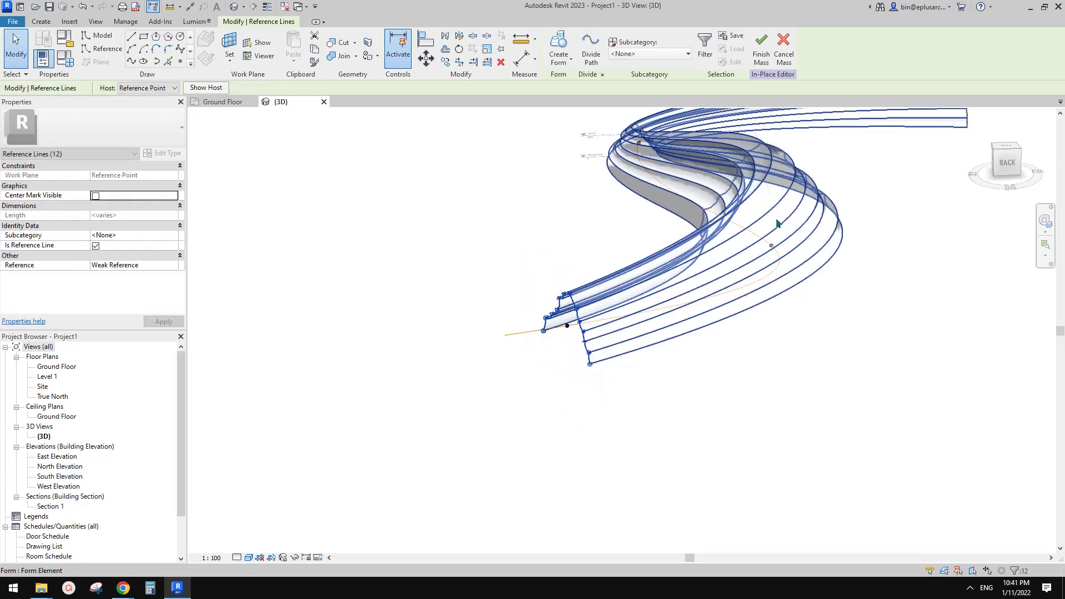
left_click(400, 231)
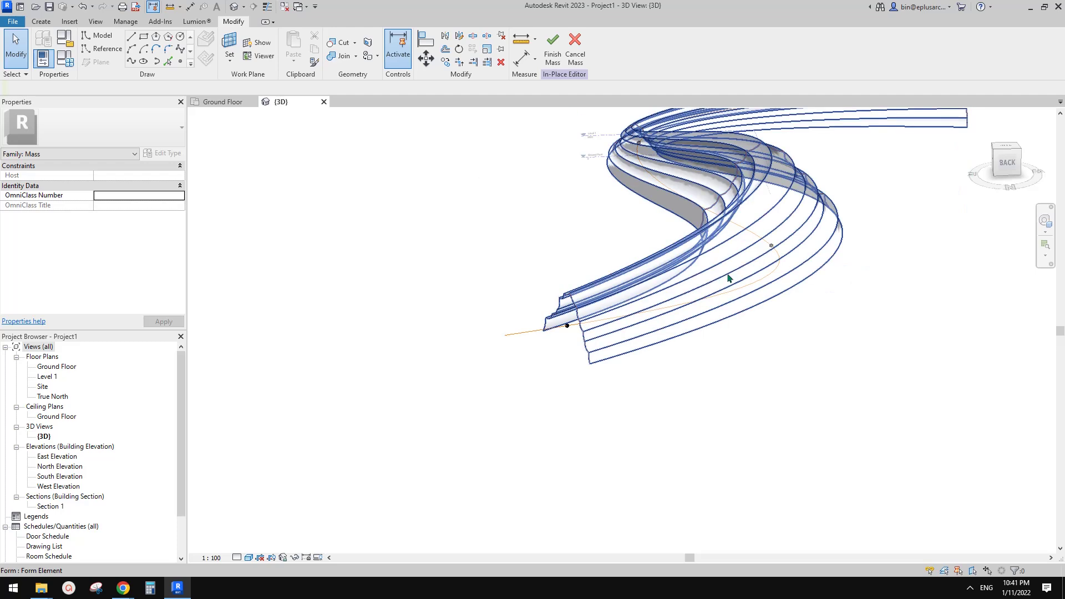
- Select the whole form to check whether Edit Profile can be used on it, and examine its end profile
left_click(779, 224)
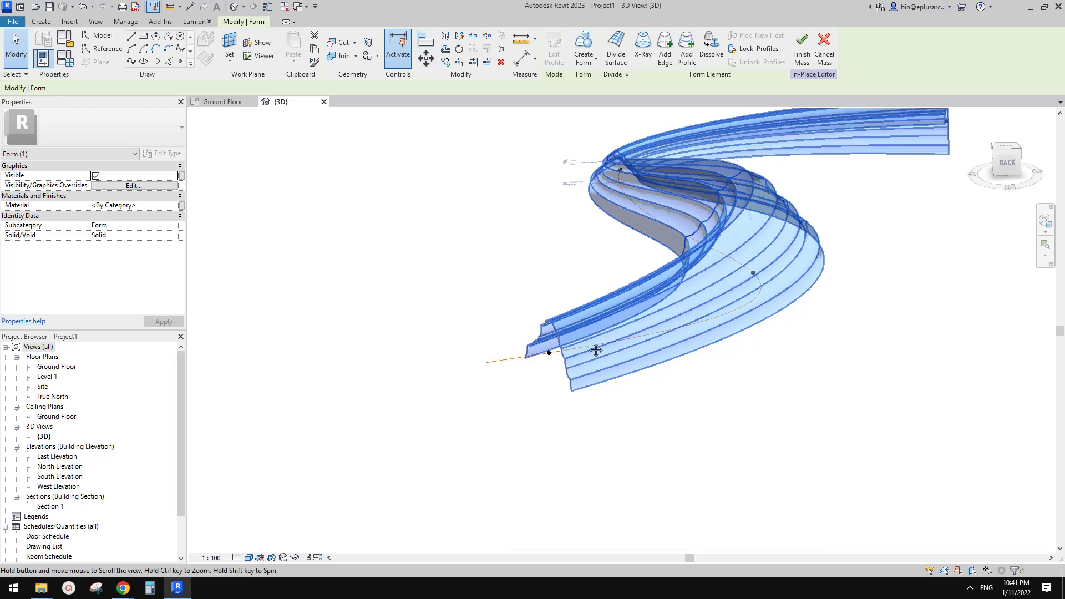
key("Escape")
middle_click_drag(602, 347, 625, 369, "shift")
left_click(551, 370)
middle_click_drag(546, 375, 554, 353, "shift")
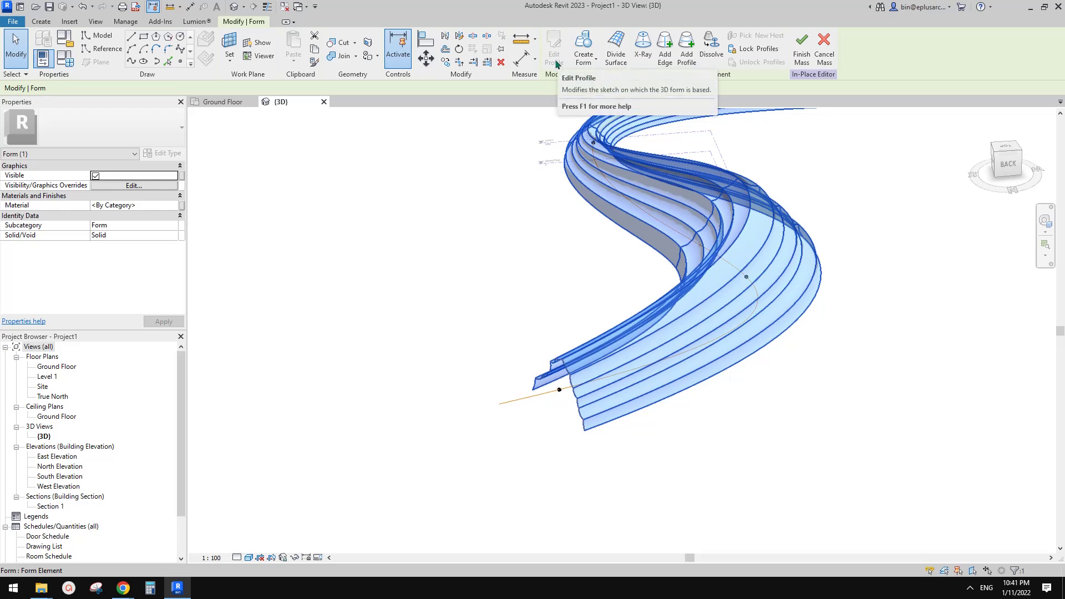
key("Escape")
scroll(586, 370, "down", 2)
middle_click_drag(660, 380, 644, 387)
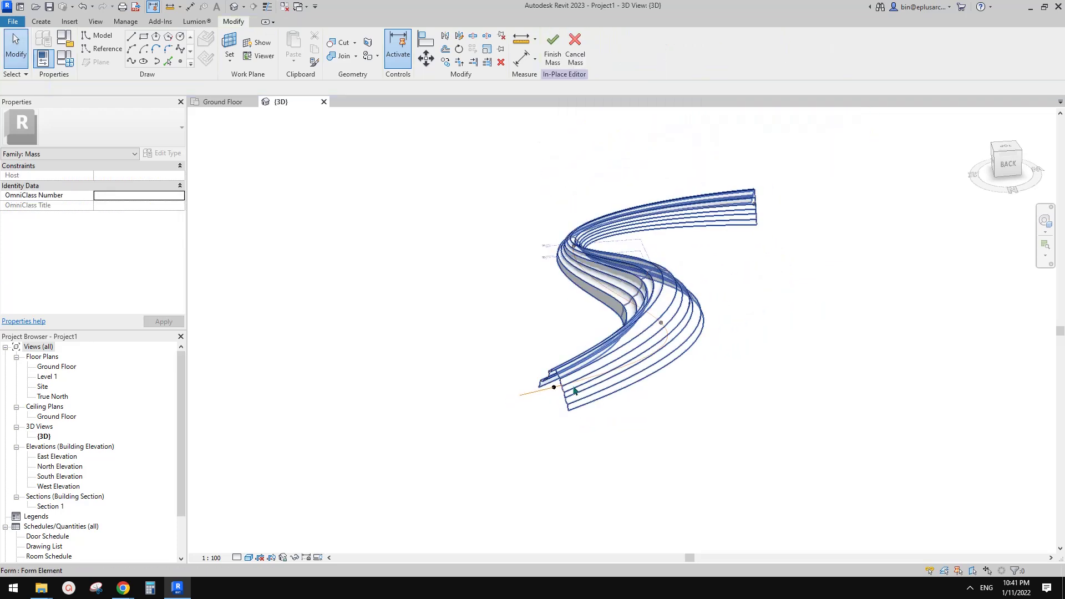
key("Tab")
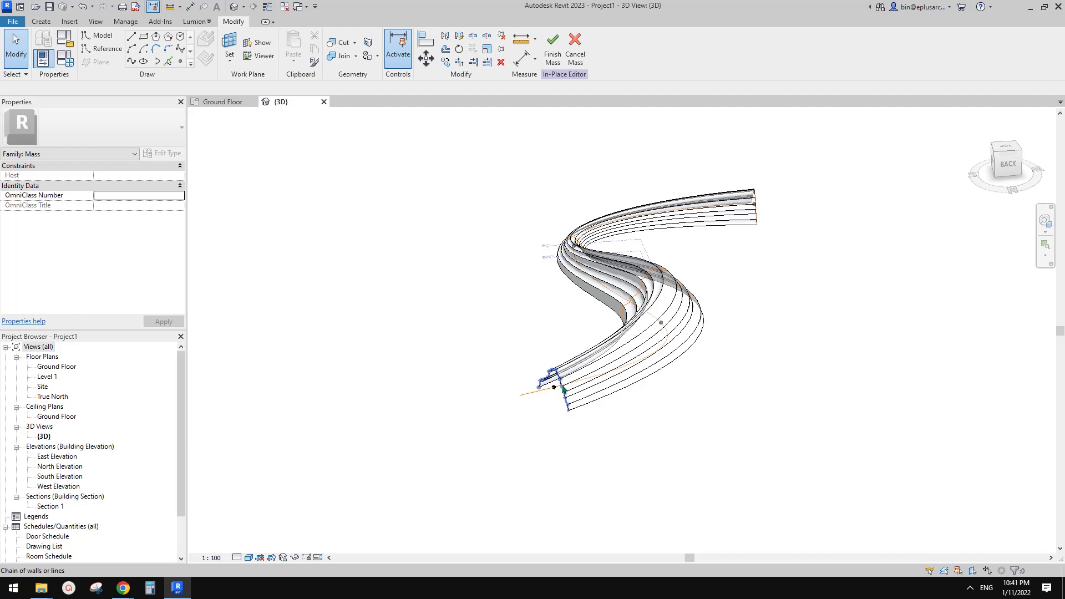
- Copy the form, all reference lines and all reference points to the open area beside the original
scroll(580, 368, "down", 2)
left_click_drag(483, 217, 794, 456)
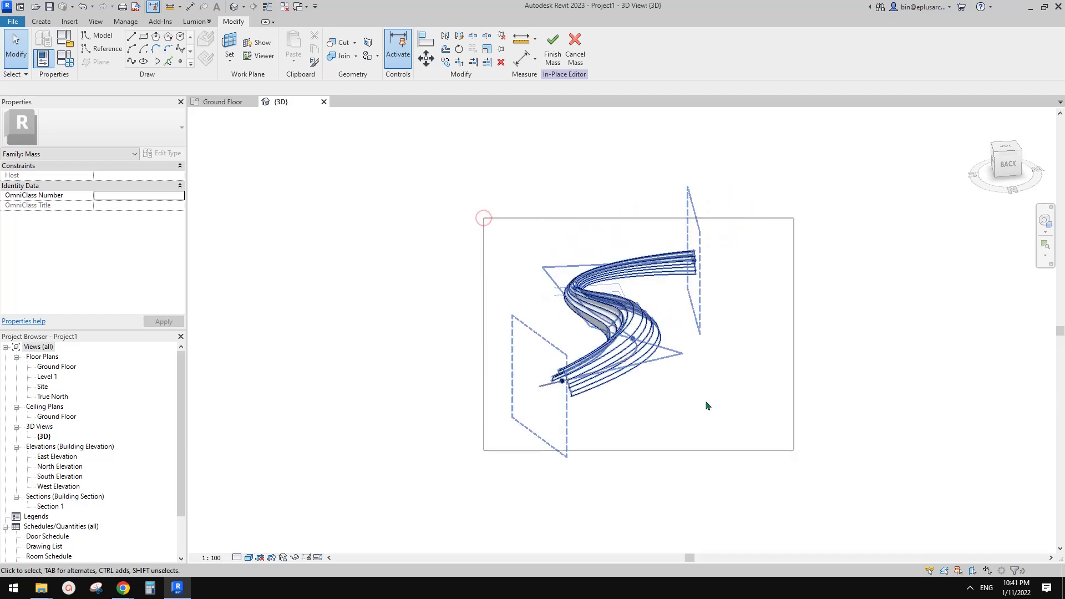
left_click_drag(431, 168, 816, 482)
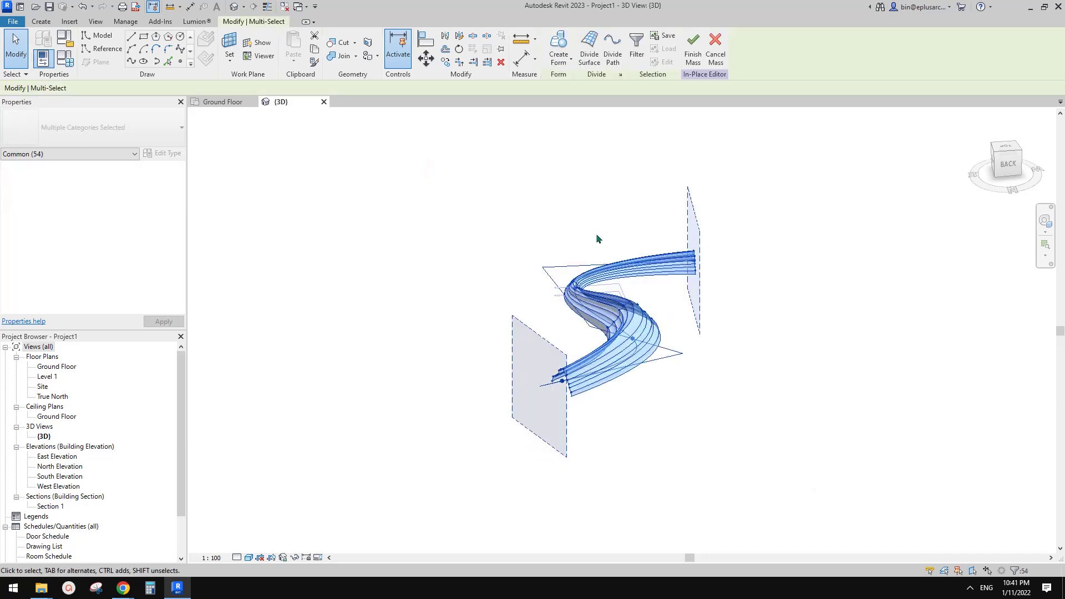
left_click(636, 47)
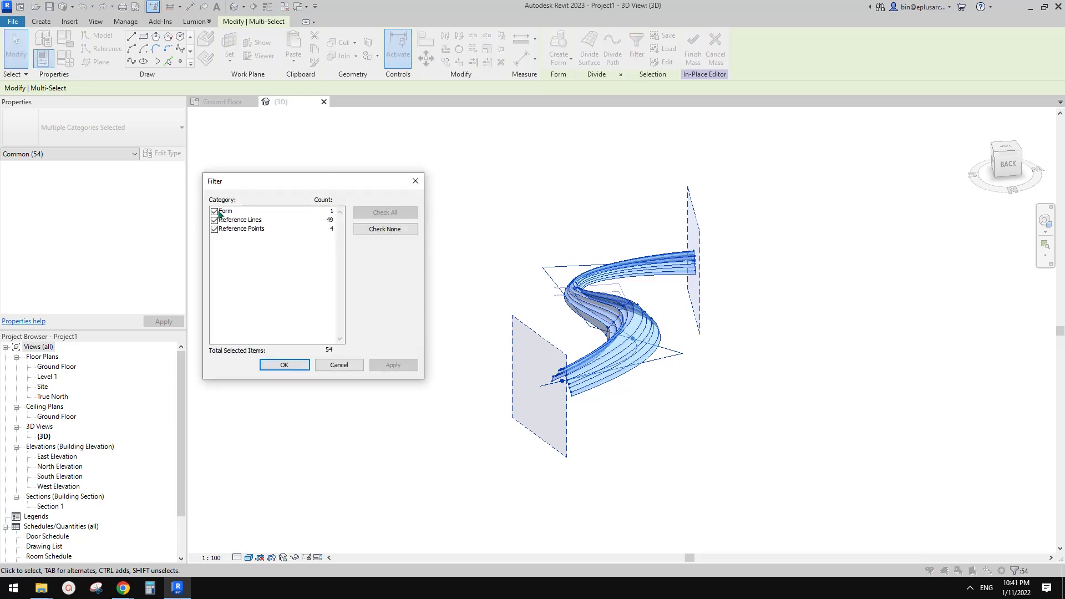
left_click(420, 181)
scroll(641, 277, "down", 2)
key("c")
key("o")
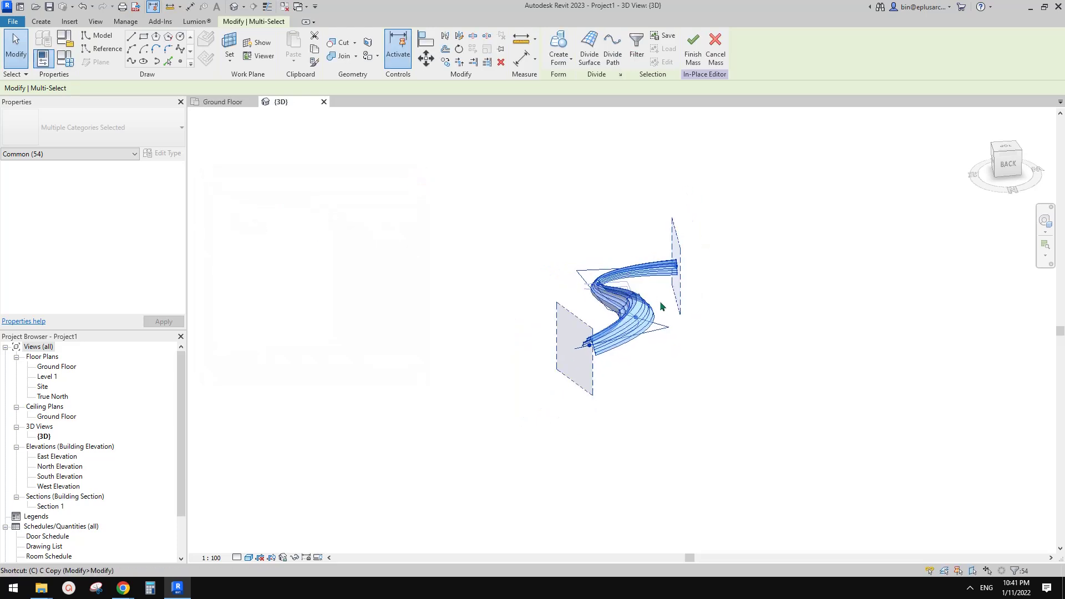
left_click(628, 322)
left_click(836, 369)
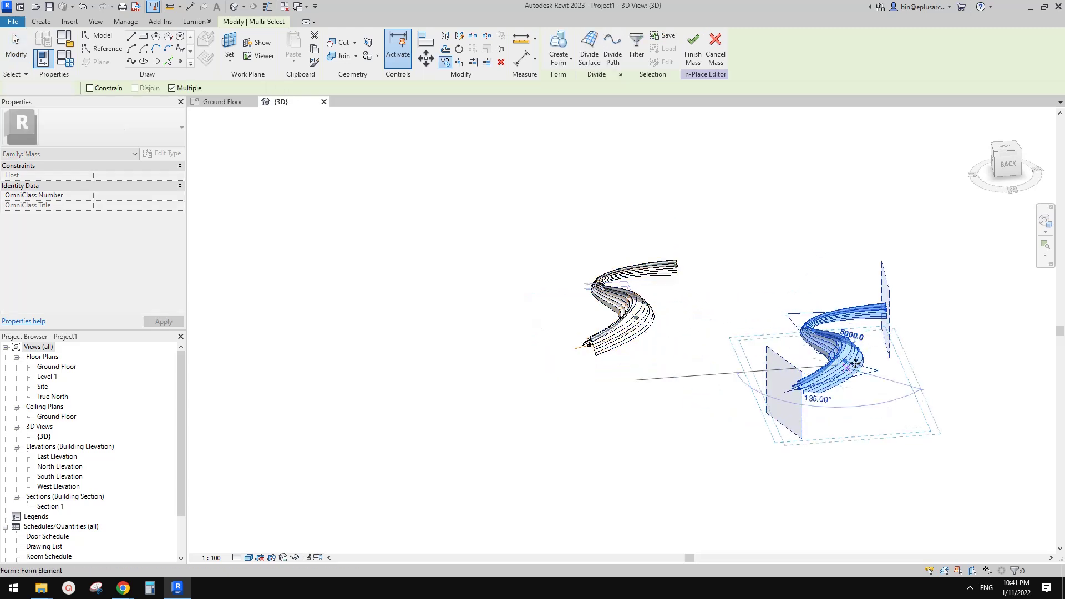
- Delete only the form from the copied set, keeping its profiles, spline and reference points
left_click(853, 371)
scroll(853, 370, "up", 2)
key("Delete")
- Select the four copied profile chains and turn off Is Reference Line to convert them to model lines
key("Tab")
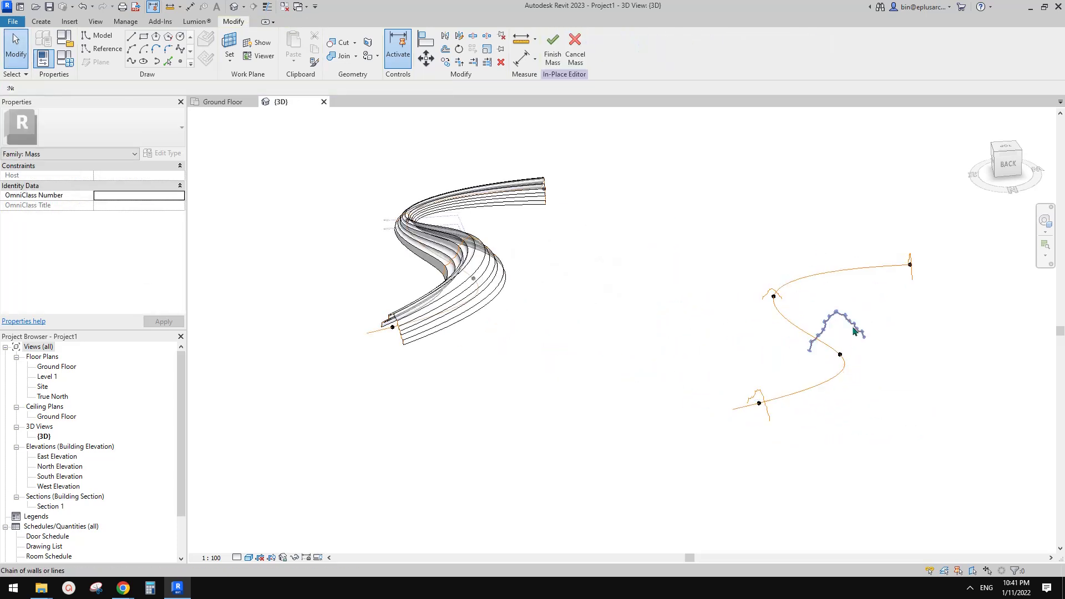
left_click(852, 326)
key("Tab")
left_click(910, 274, "ctrl")
left_click(771, 292, "ctrl")
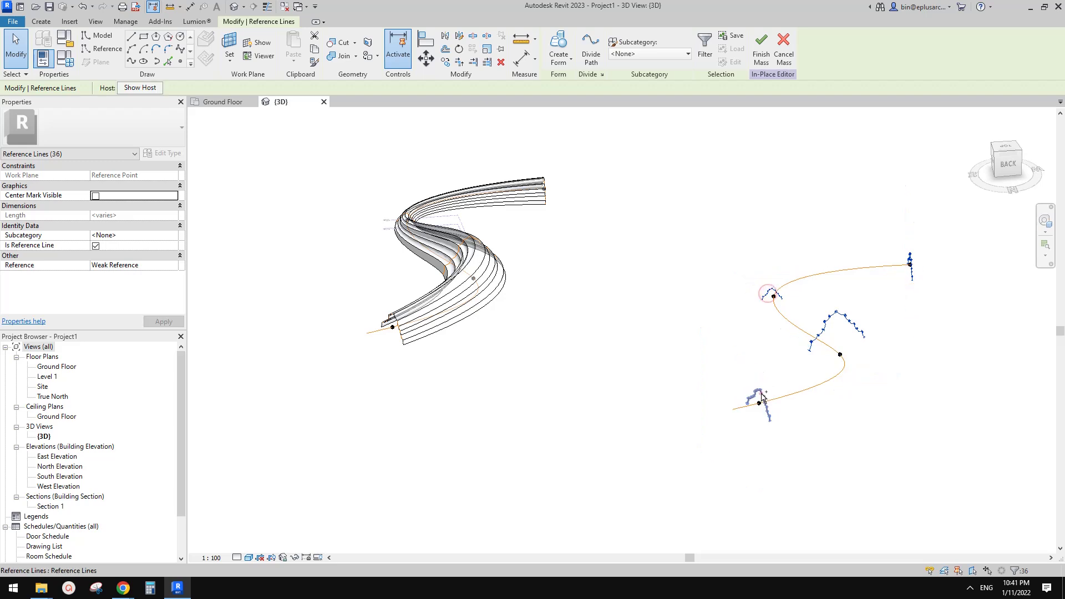
left_click(759, 394, "ctrl")
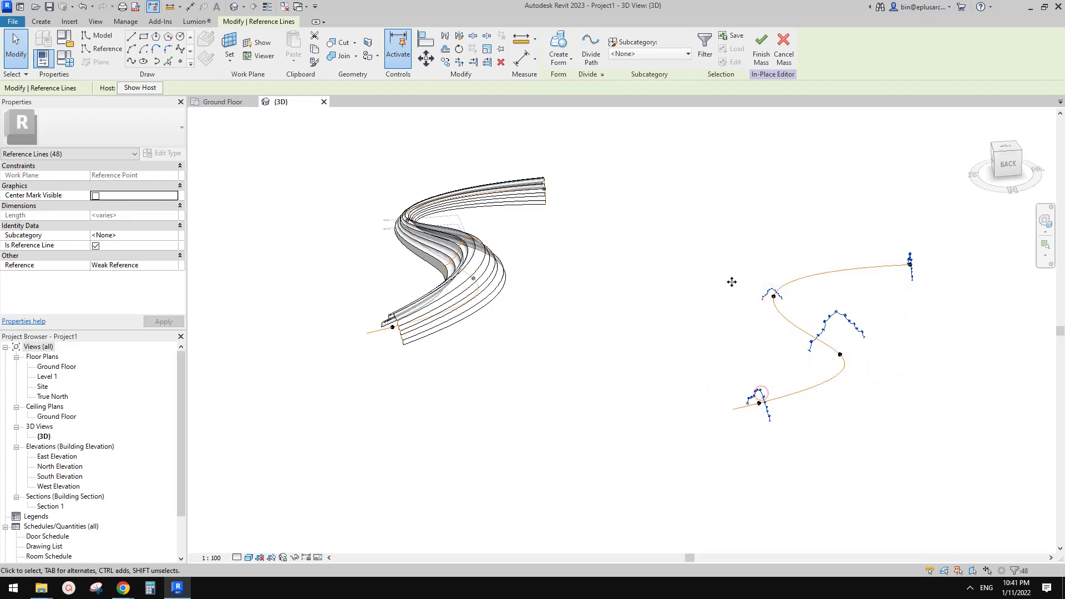
left_click(96, 246)
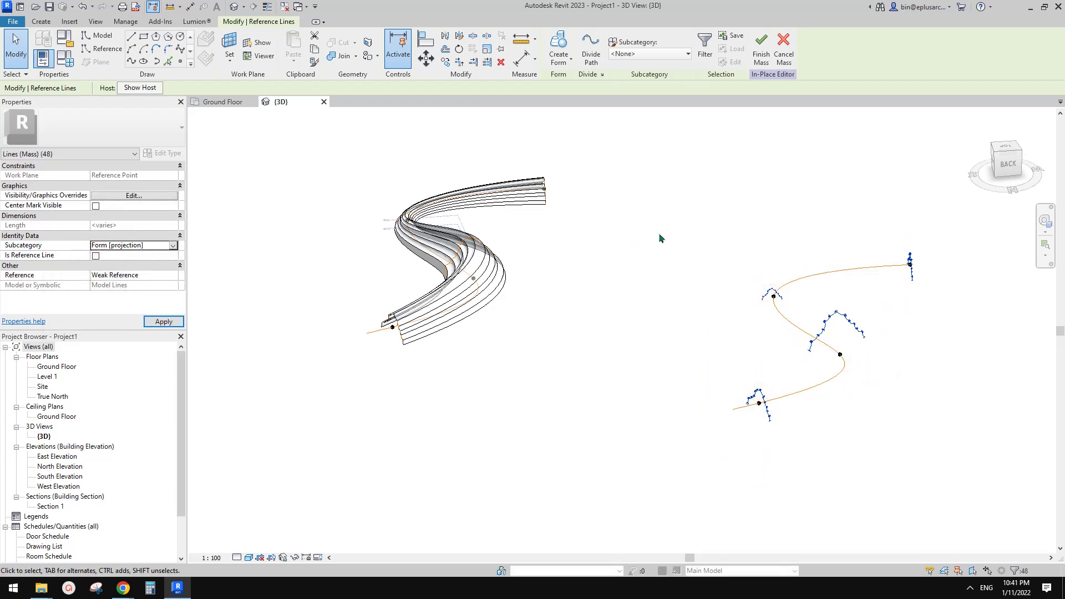
middle_click_drag(793, 333, 832, 321, "shift")
left_click(962, 401)
- Create a form from the four copied model-line profiles, leaving the spline out of the selection
scroll(903, 357, "up", 2)
key("Tab")
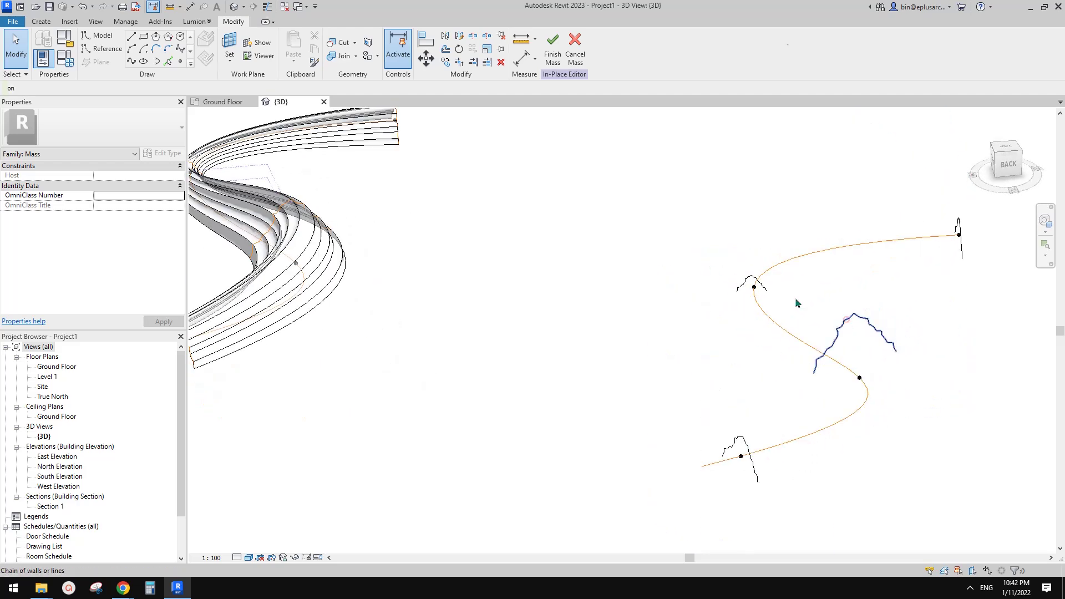
left_click(839, 328)
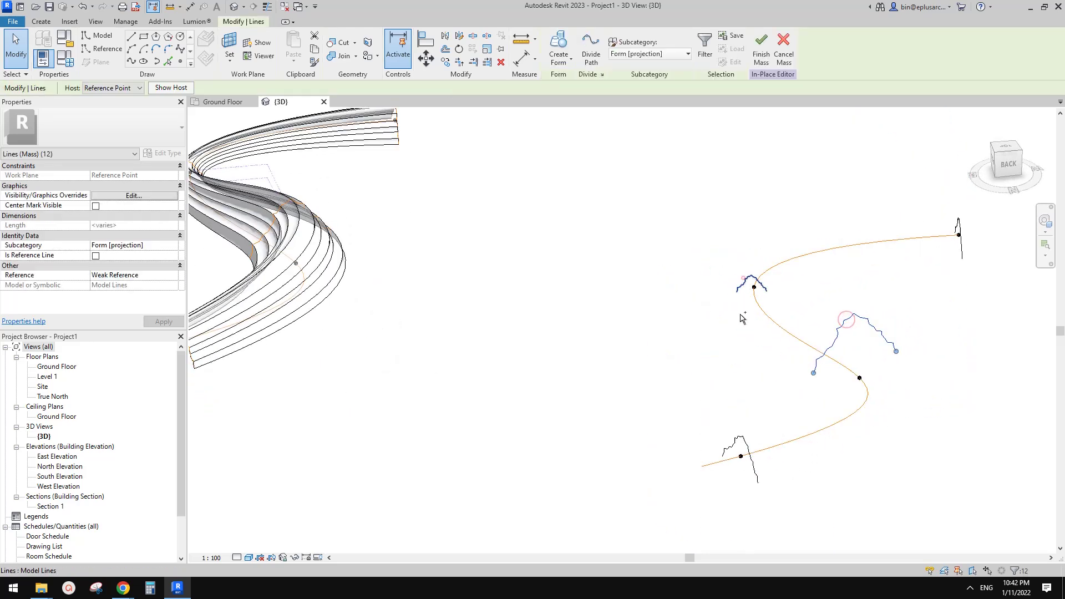
left_click(960, 224, "ctrl")
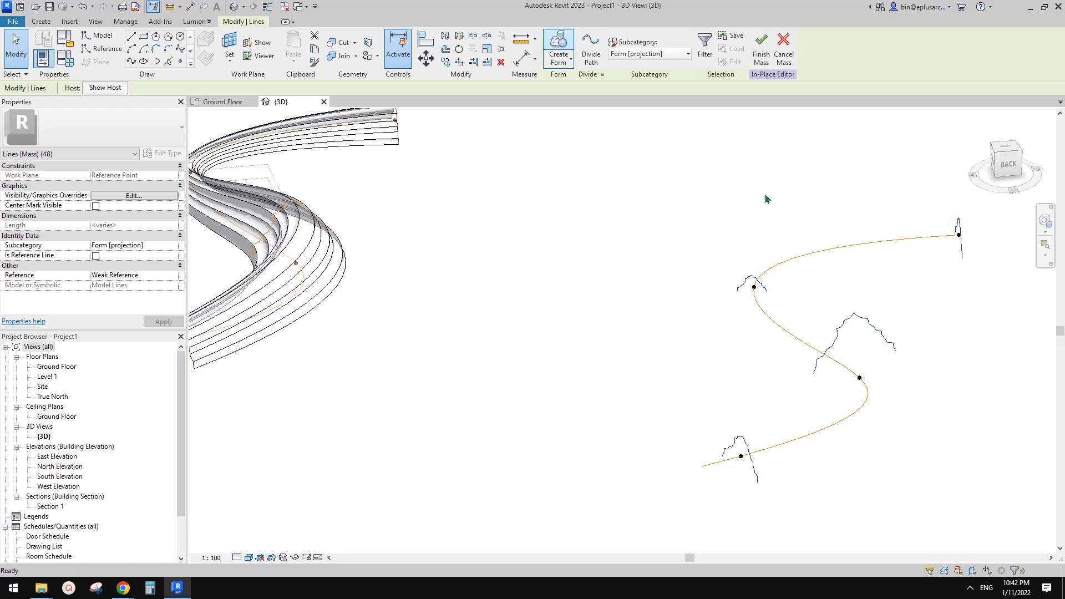
scroll(647, 345, "down", 3)
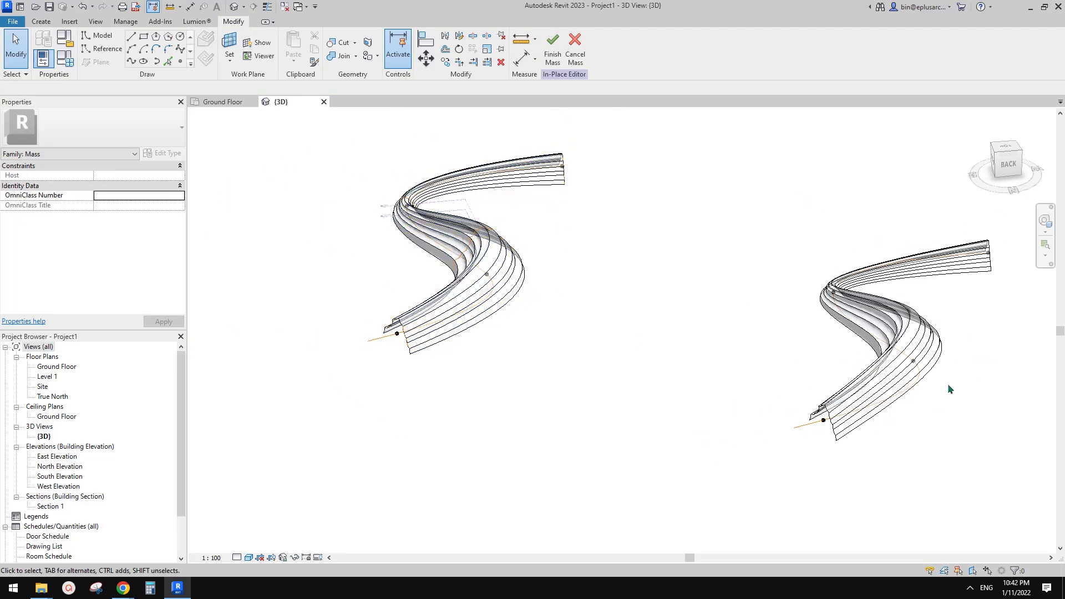
- Examine the surfaces and edges at the near end of the copied model-line form
scroll(874, 407, "up", 2)
scroll(874, 408, "up", 2)
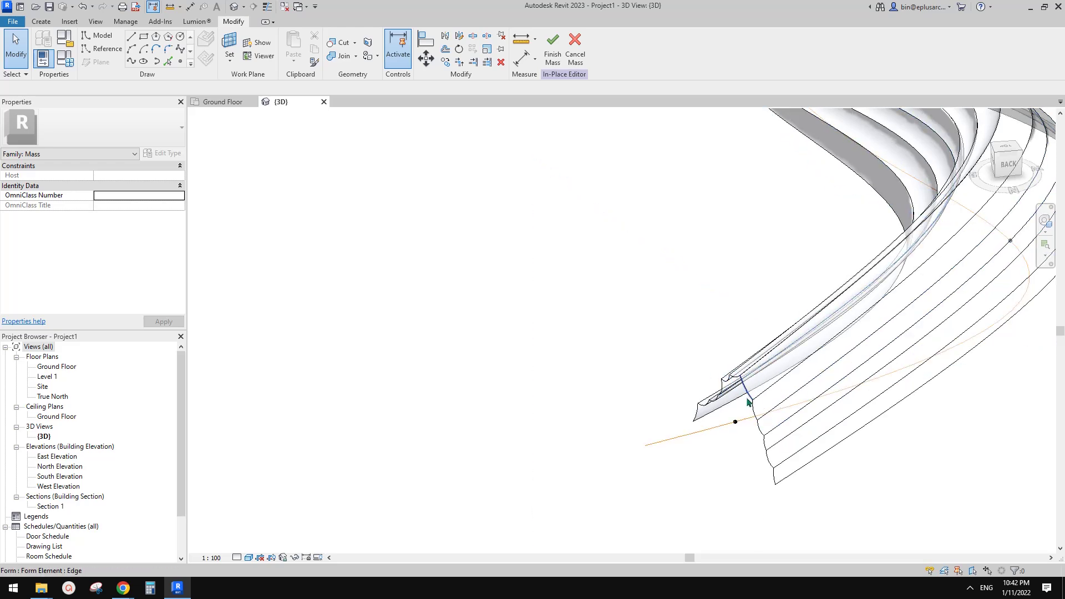
scroll(748, 402, "up", 2)
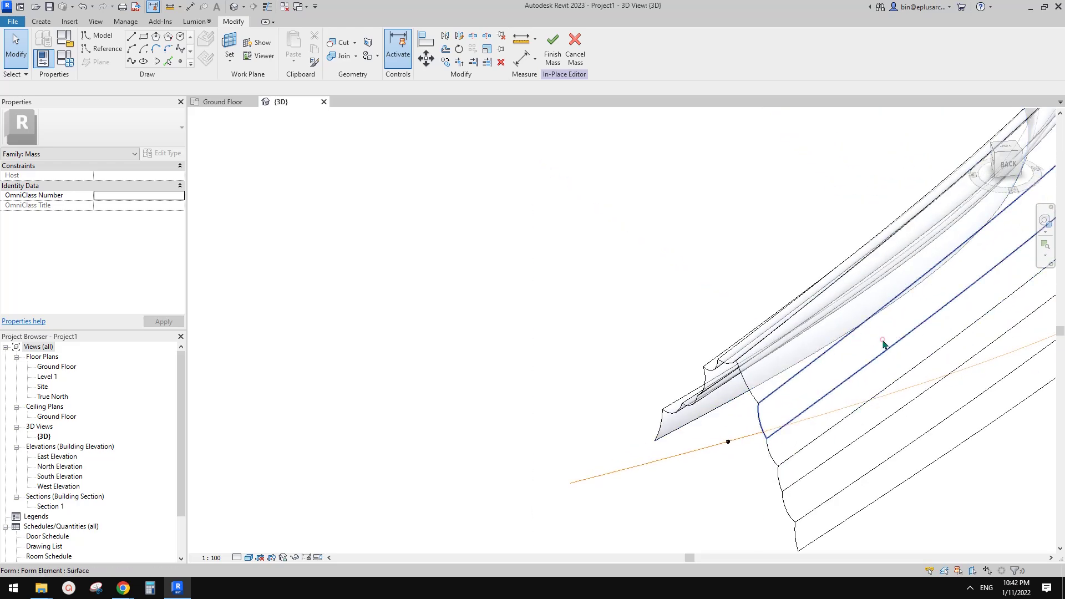
left_click(883, 340)
scroll(813, 403, "down", 1)
middle_click_drag(813, 403, 787, 328)
key("Escape")
scroll(799, 338, "down", 1)
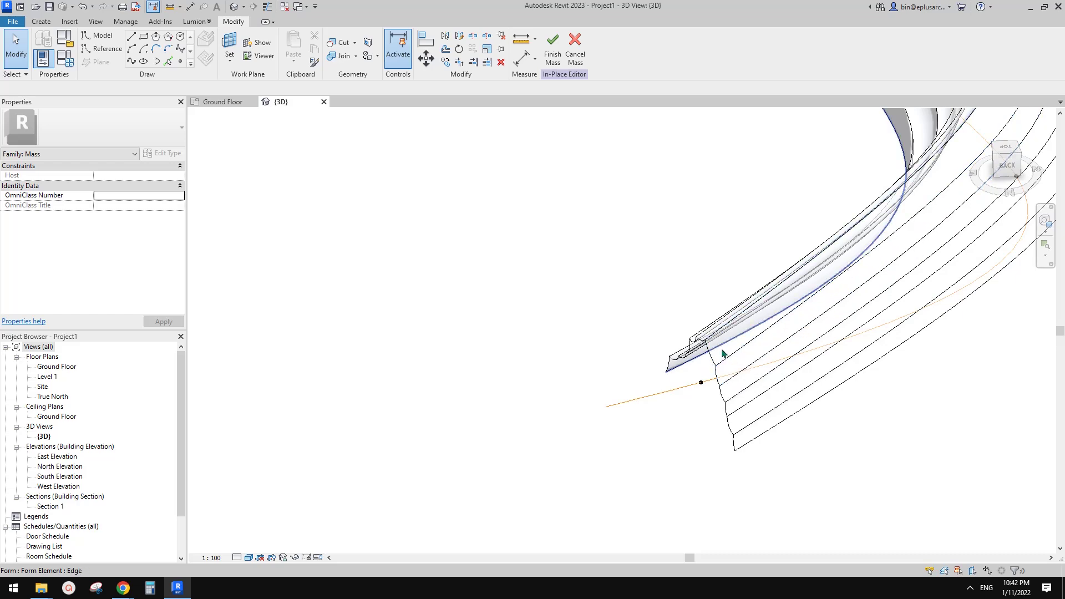
middle_click_drag(723, 353, 715, 364, "shift")
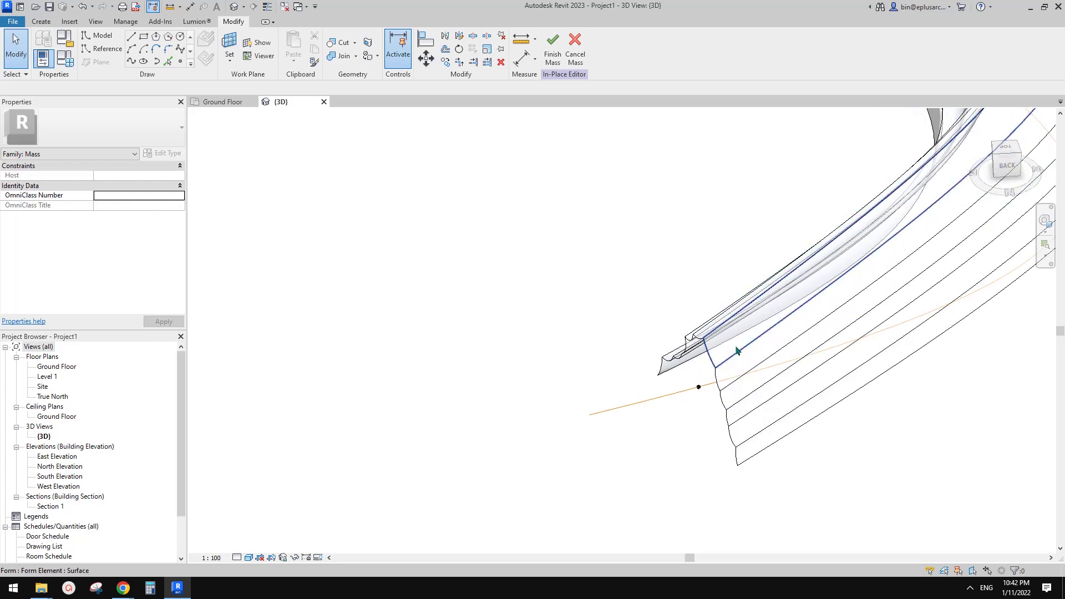
mouse_move(713, 352)
middle_mouse_down("shift")
mouse_move(720, 361)
mouse_move(701, 373)
mouse_move(713, 373)
middle_mouse_up("shift")
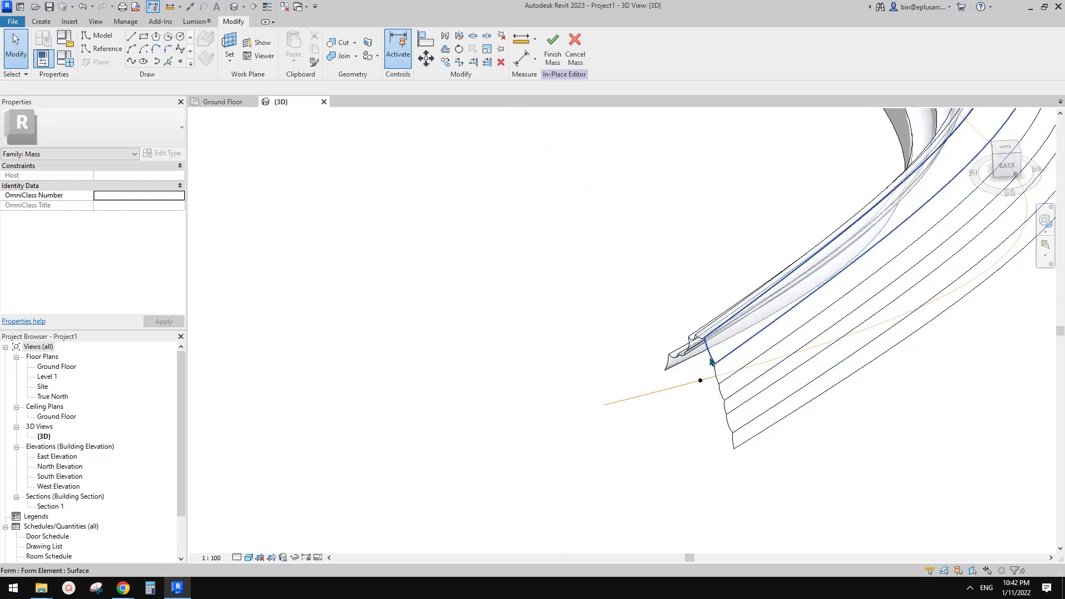
- Select an edge of the copied form's near end and open that end profile with Edit Profile
left_click(721, 371)
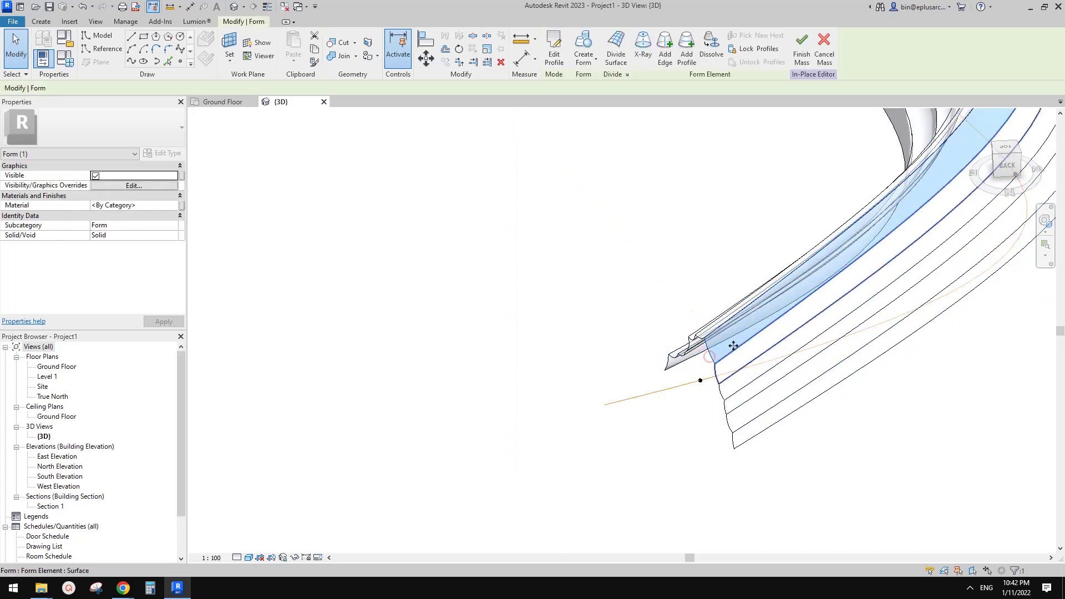
left_click(713, 363)
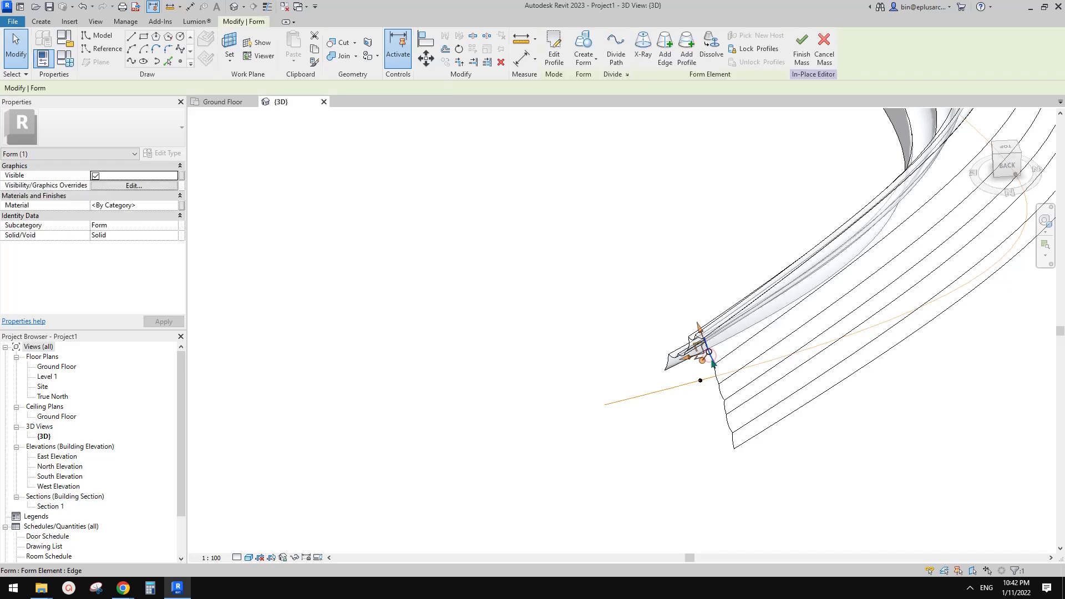
scroll(716, 381, "up", 4)
scroll(719, 362, "down", 1)
middle_click_drag(716, 361, 704, 335)
scroll(702, 344, "up", 2)
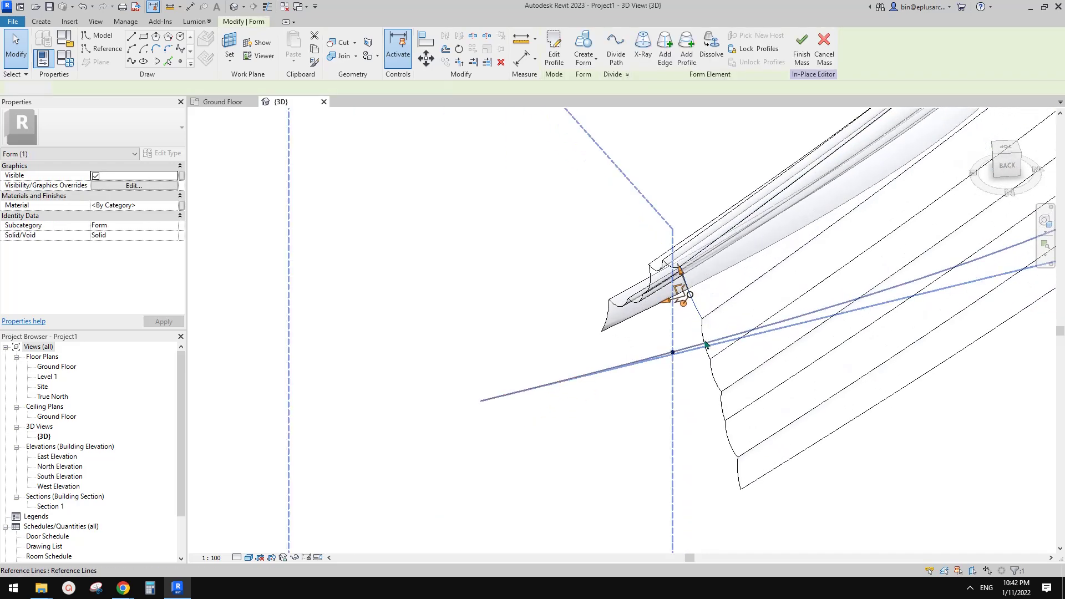
key("Escape")
left_click(704, 339)
key("Escape")
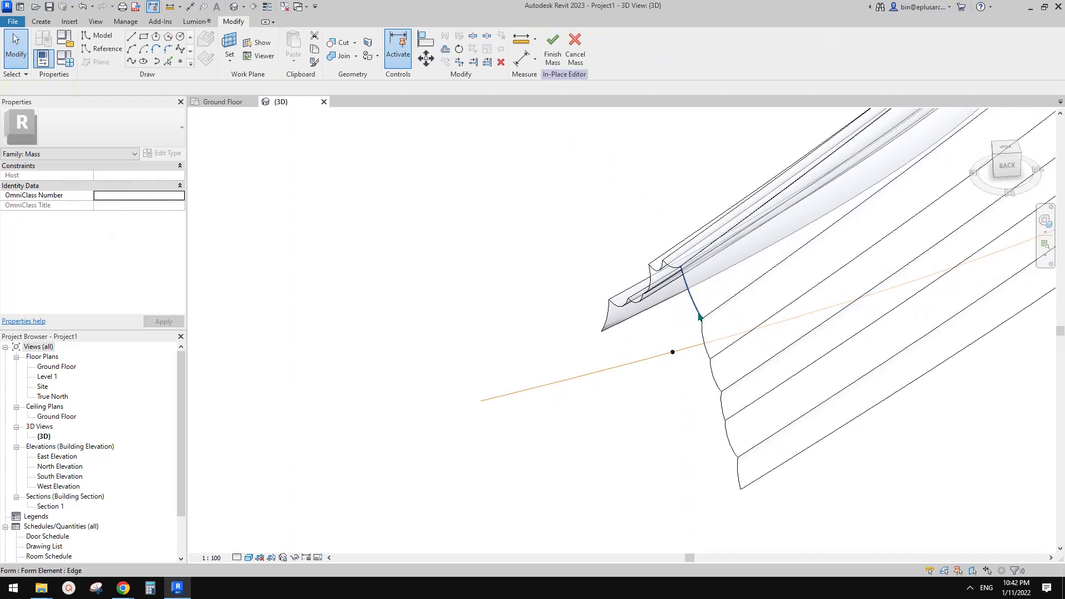
left_click(696, 303)
scroll(653, 307, "up", 2)
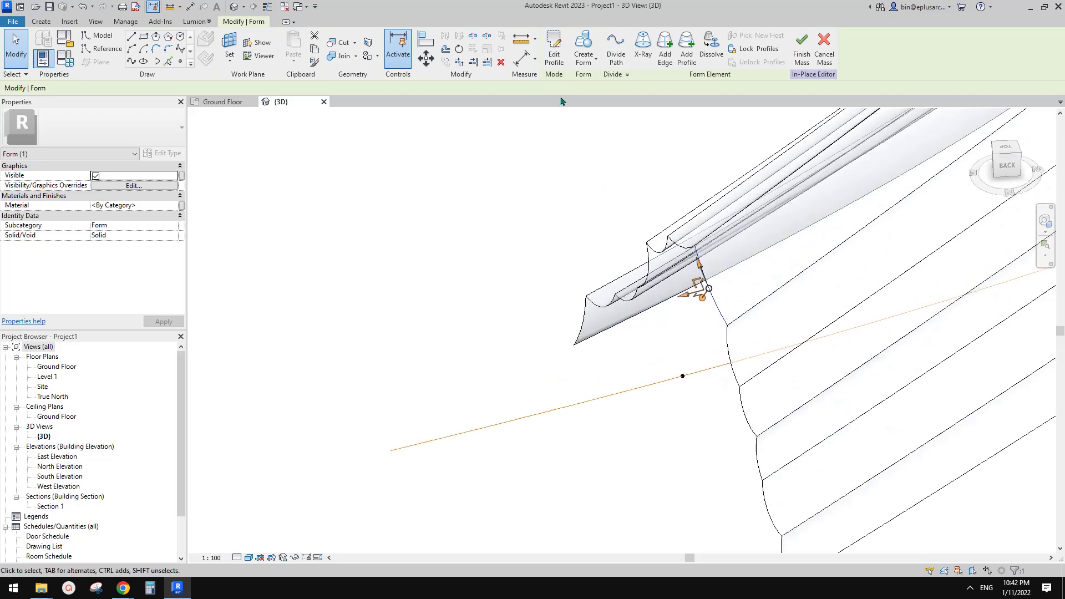
left_click(554, 59)
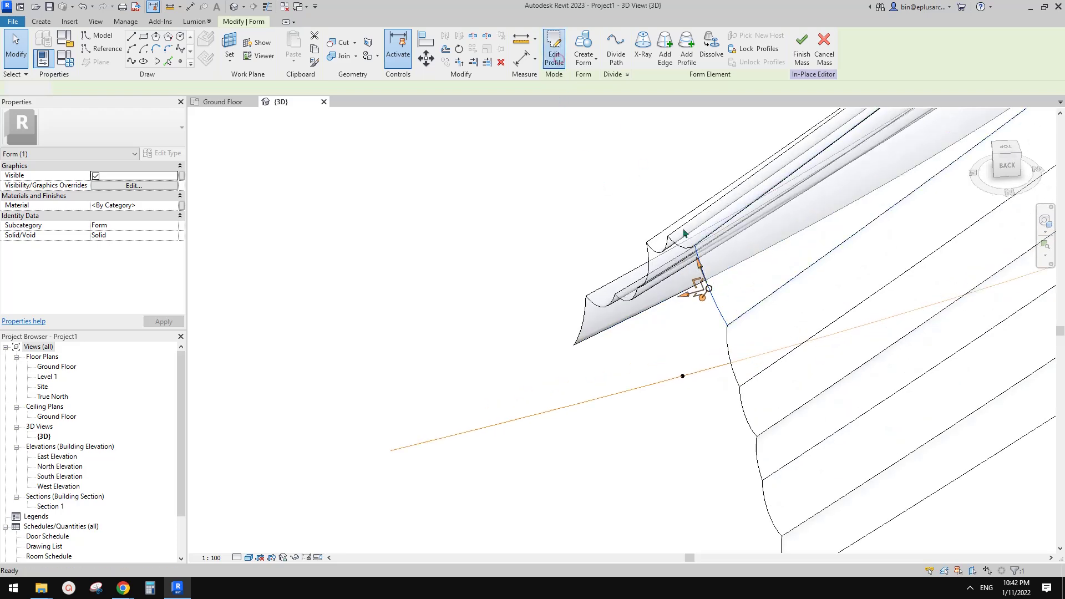
left_click(714, 304)
- Enlarge the whole end-profile sketch with Resize from its centre at the reference point and finish the profile edit
scroll(721, 304, "down", 2)
key("Escape")
scroll(727, 313, "down", 2)
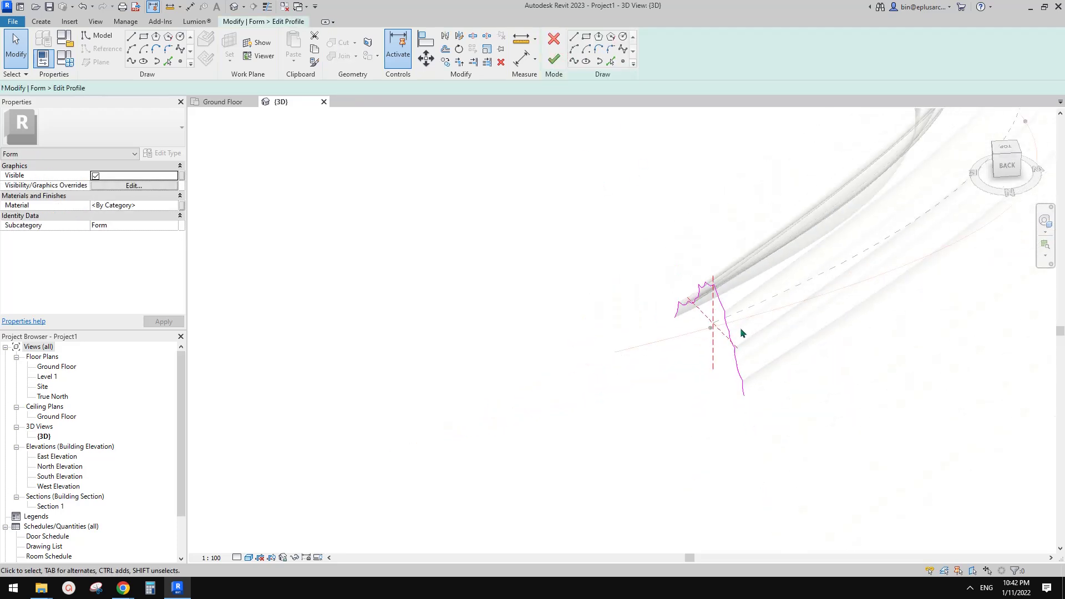
mouse_move(739, 328)
middle_mouse_down("shift")
mouse_move(816, 300)
mouse_move(761, 293)
mouse_move(713, 318)
middle_mouse_up("shift")
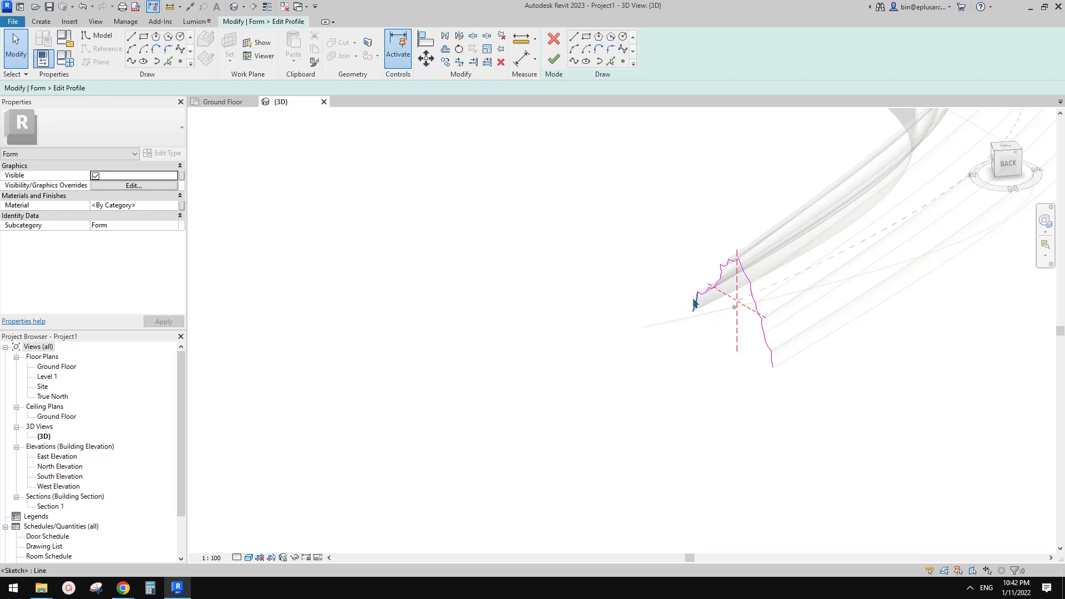
middle_click_drag(709, 249, 704, 273)
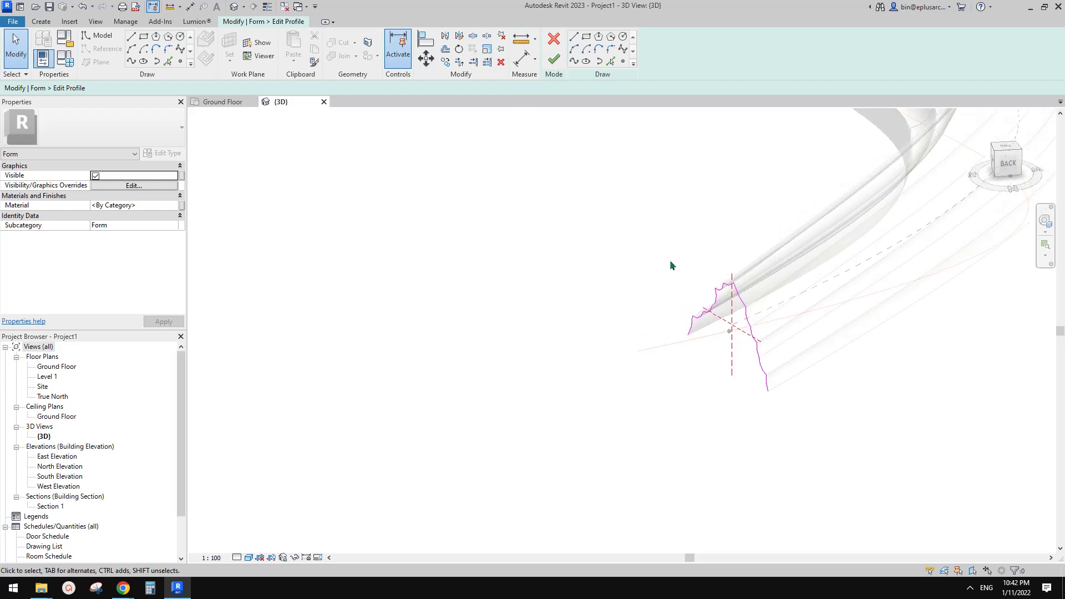
left_click_drag(651, 246, 805, 430)
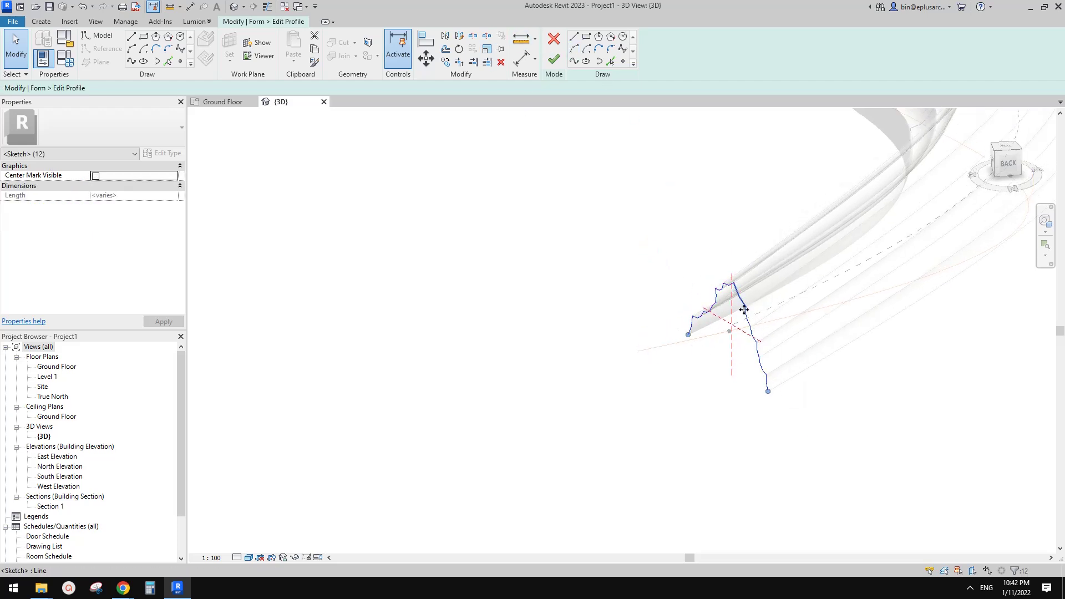
scroll(743, 353, "down", 2)
middle_click_drag(750, 349, 732, 378)
left_click_drag(656, 311, 791, 436)
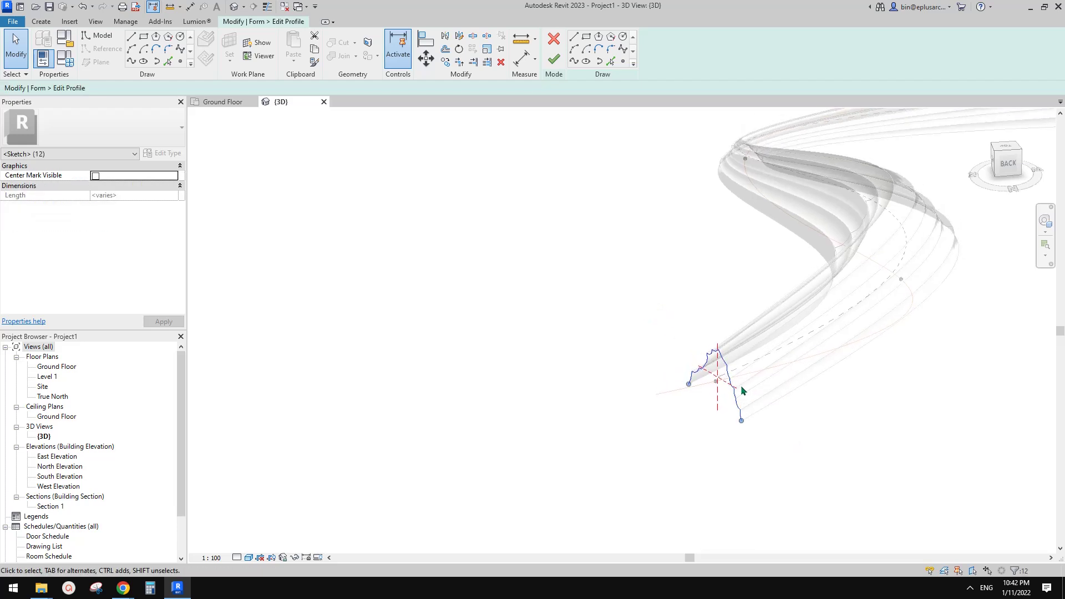
key("r")
key("e")
left_click(714, 385)
left_click(732, 389)
left_click(746, 394)
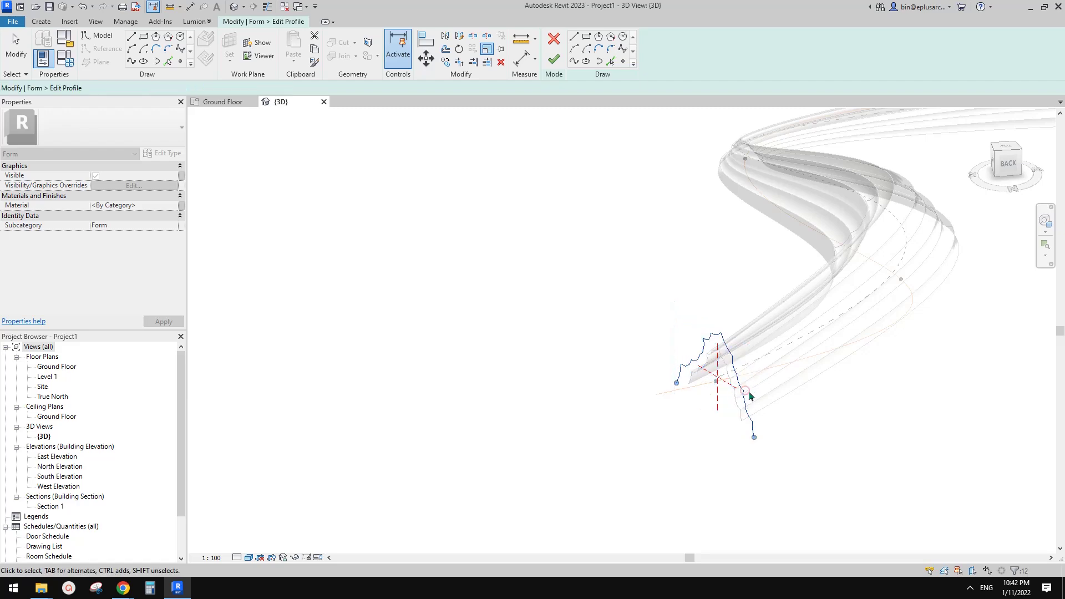
key("Escape")
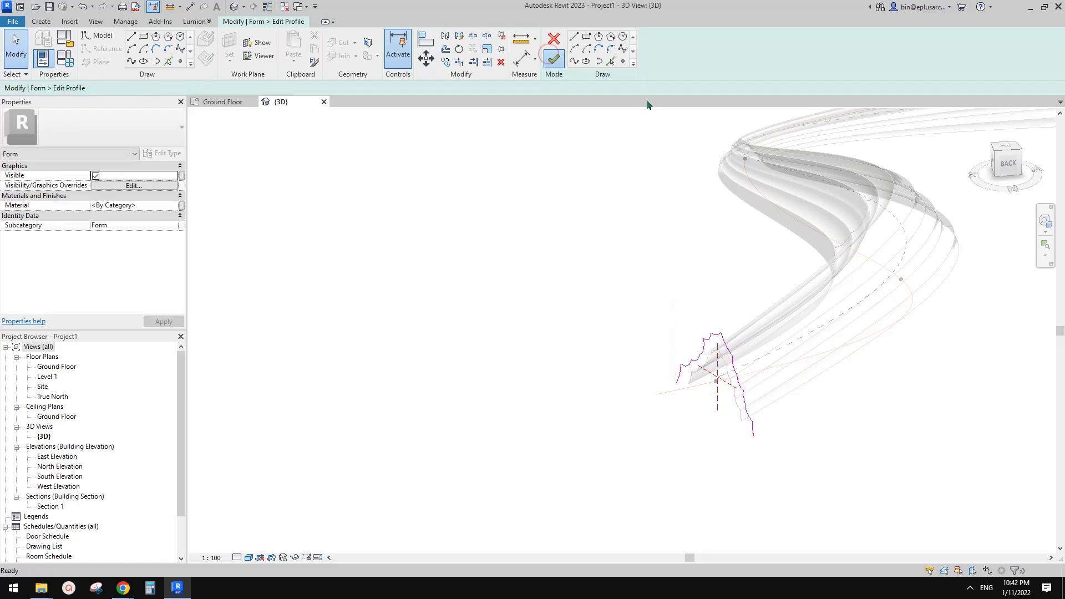
left_click(676, 189)
- Select an end edge of the copied form to check the availability of Edit Profile, and clear the selection
scroll(697, 224, "down", 2)
middle_click_drag(727, 240, 719, 254)
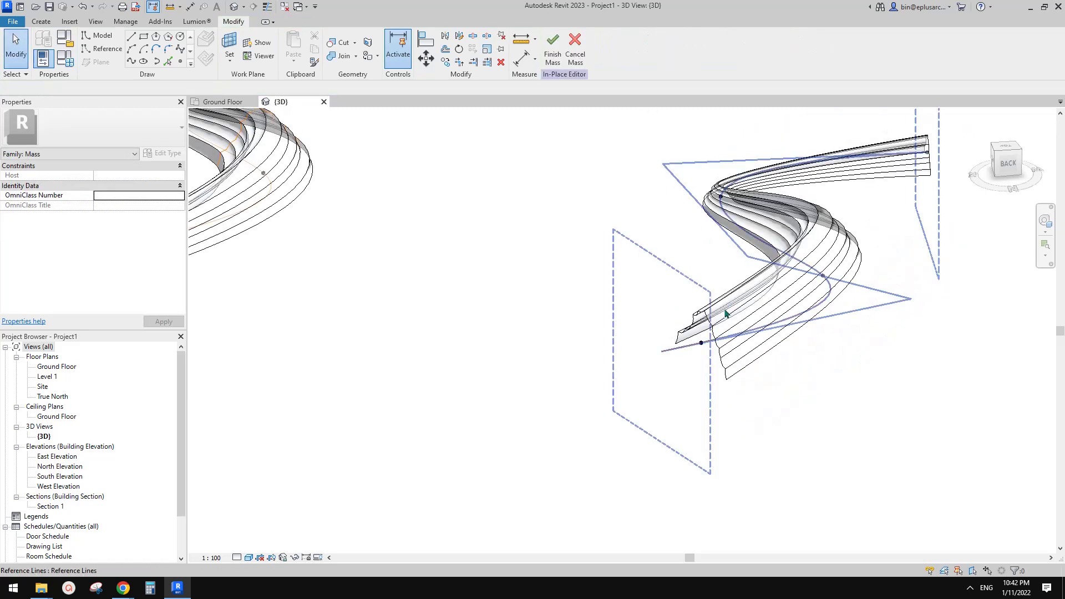
left_click(709, 311)
middle_click_drag(728, 316, 720, 334, "shift")
key("Escape")
left_click(694, 340)
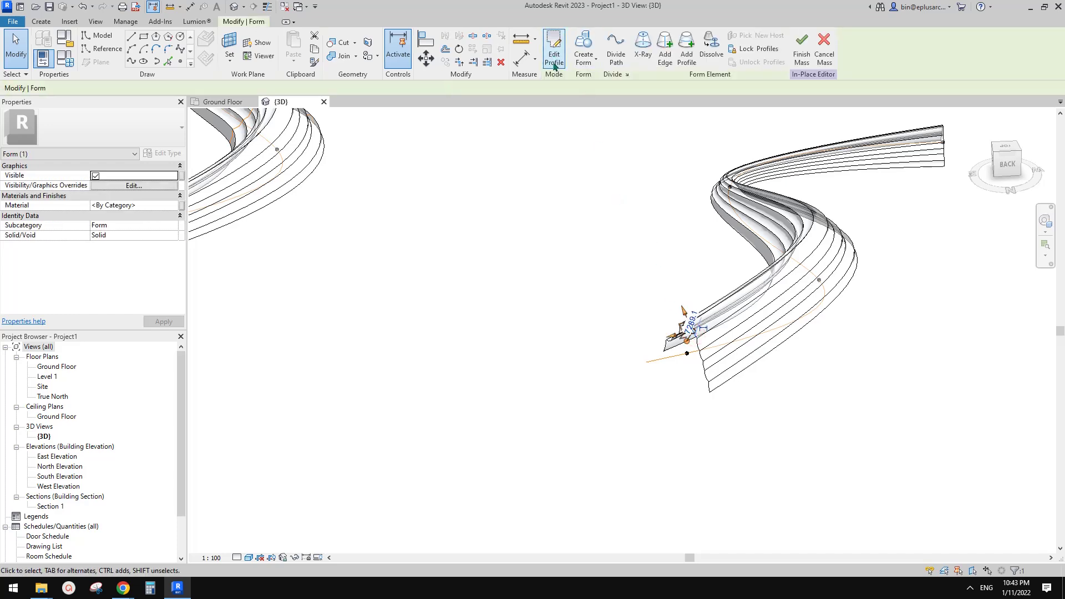
left_click(650, 175)
- Finish the mass containing both forms and reopen it for in-place editing
scroll(650, 178, "down", 2)
middle_click_drag(546, 240, 766, 240)
middle_click_drag(633, 213, 598, 292)
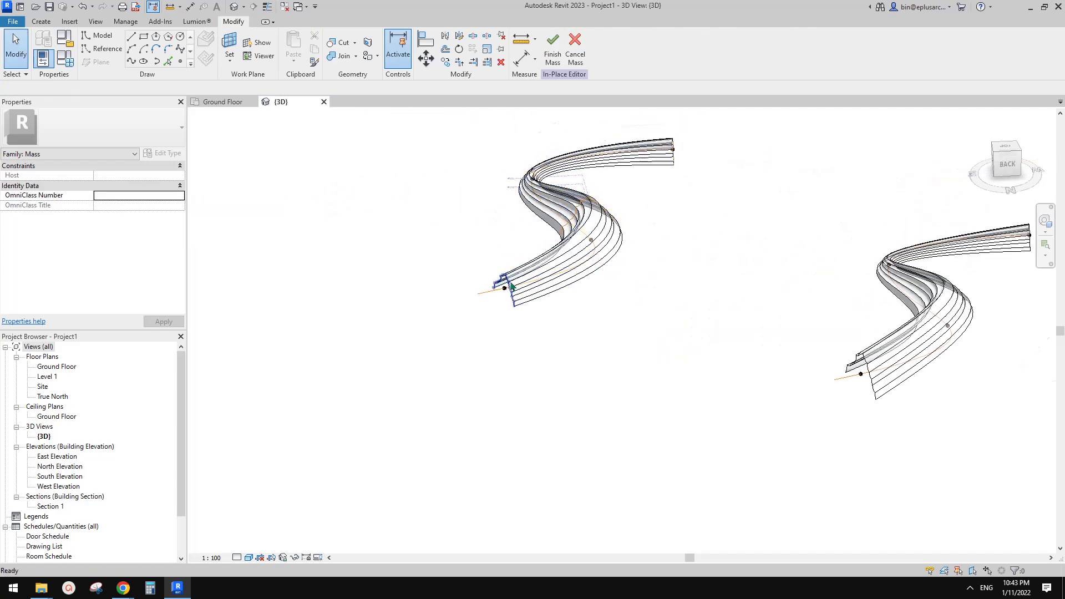
scroll(511, 287, "up", 2)
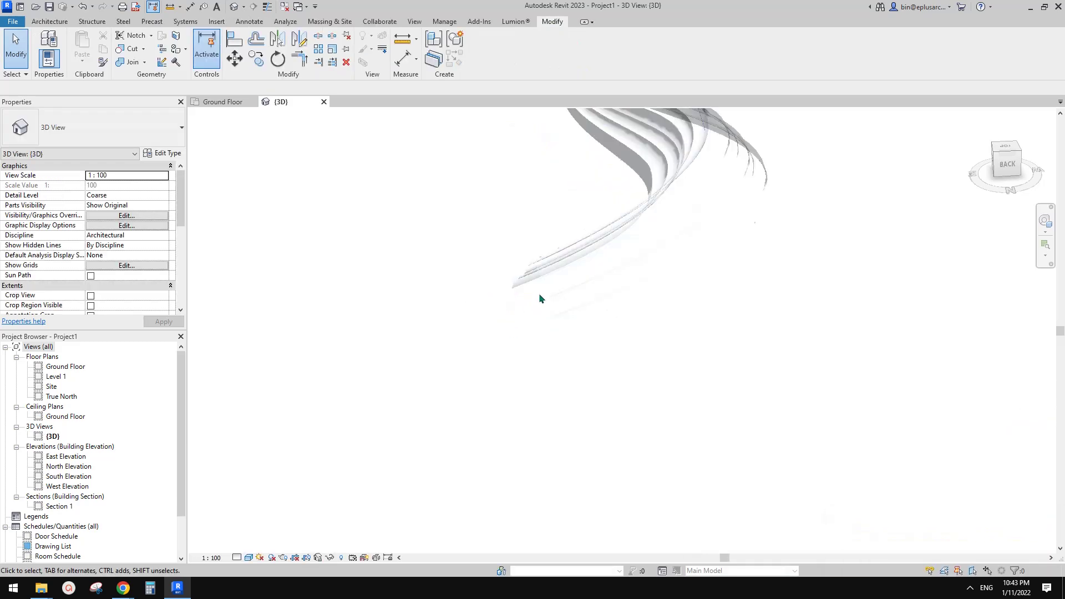
scroll(543, 287, "down", 3)
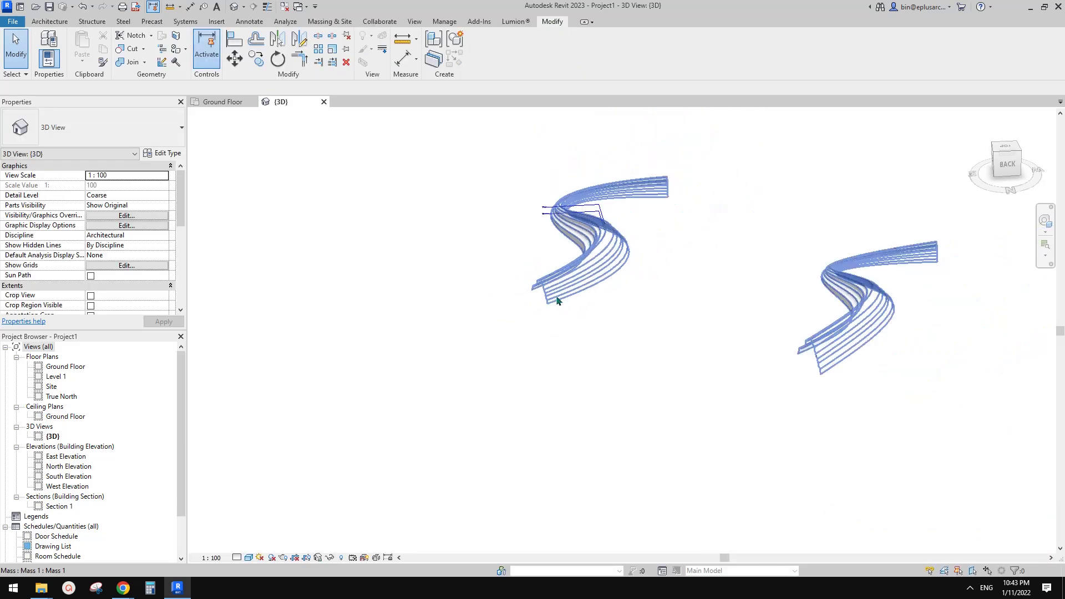
left_click(602, 257)
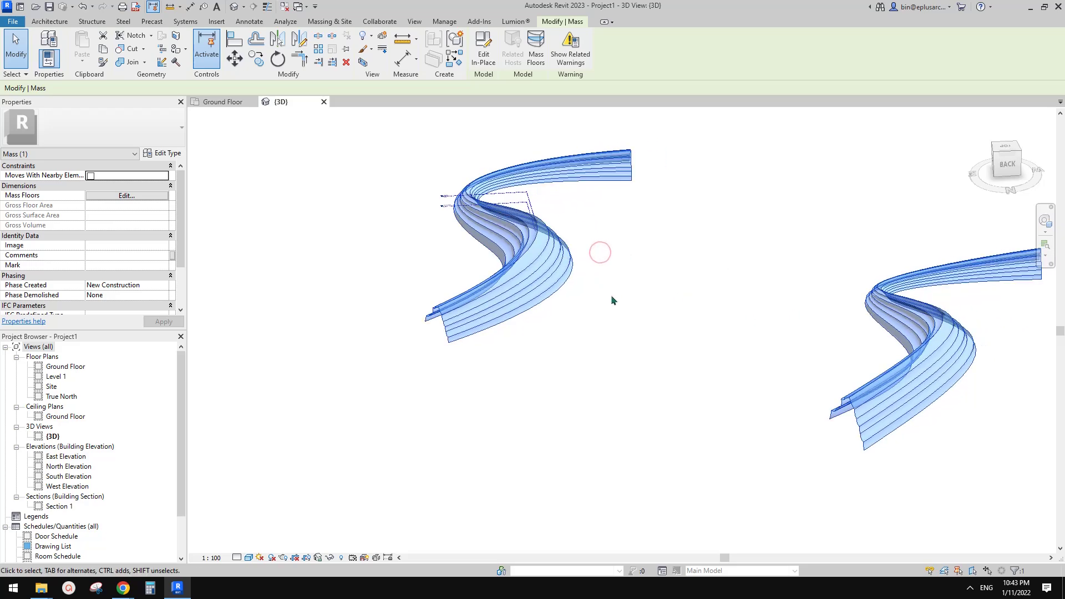
left_click(481, 53)
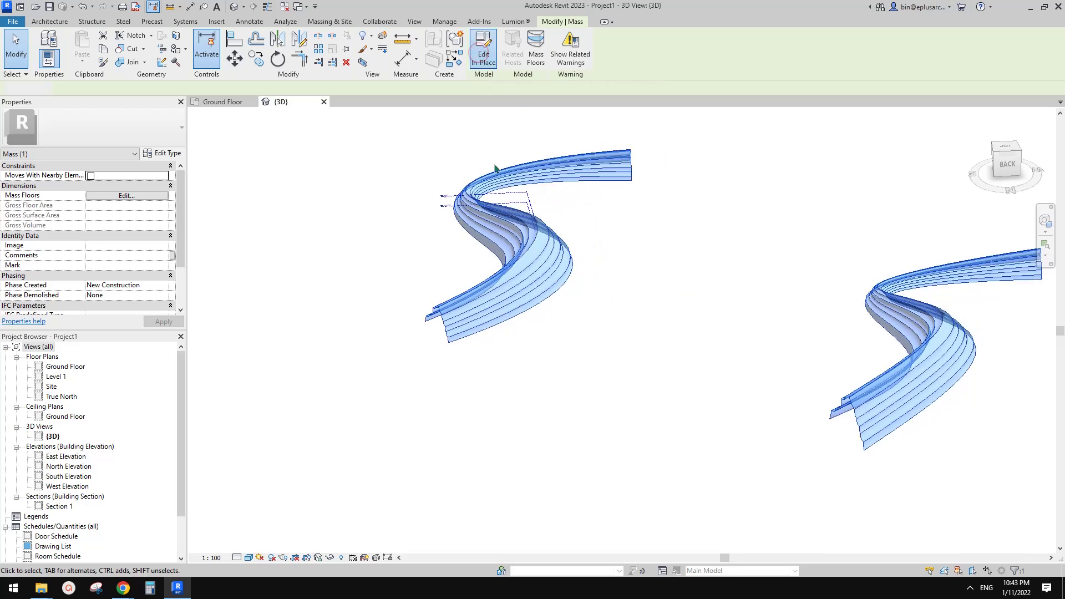
- Compare the original form's end reference-line chain with a selectable edge of the copied model-line form
scroll(410, 330, "up", 5)
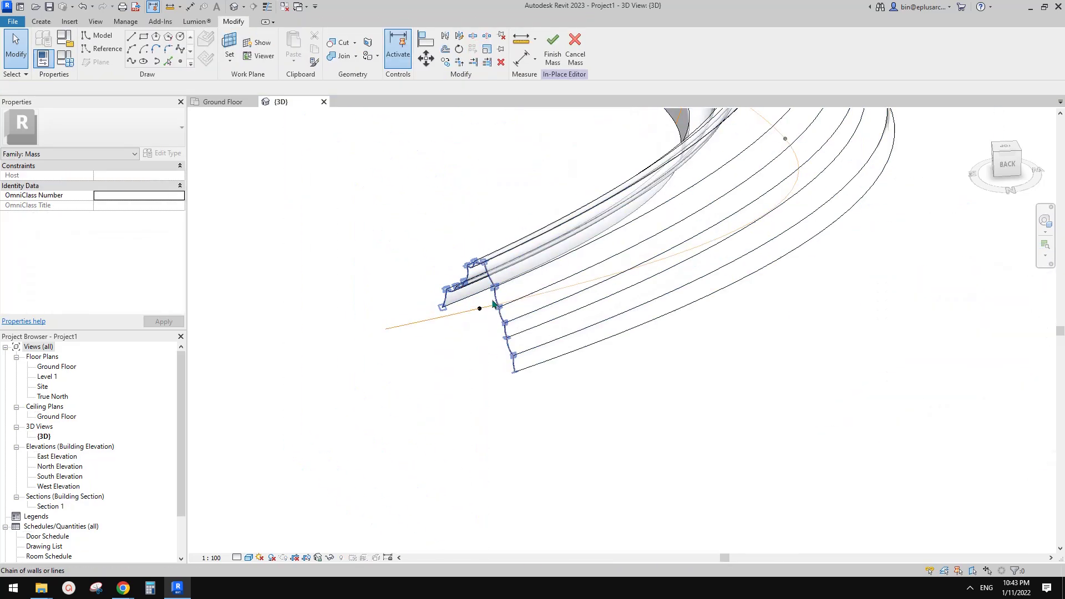
left_click(497, 304)
scroll(478, 298, "down", 3)
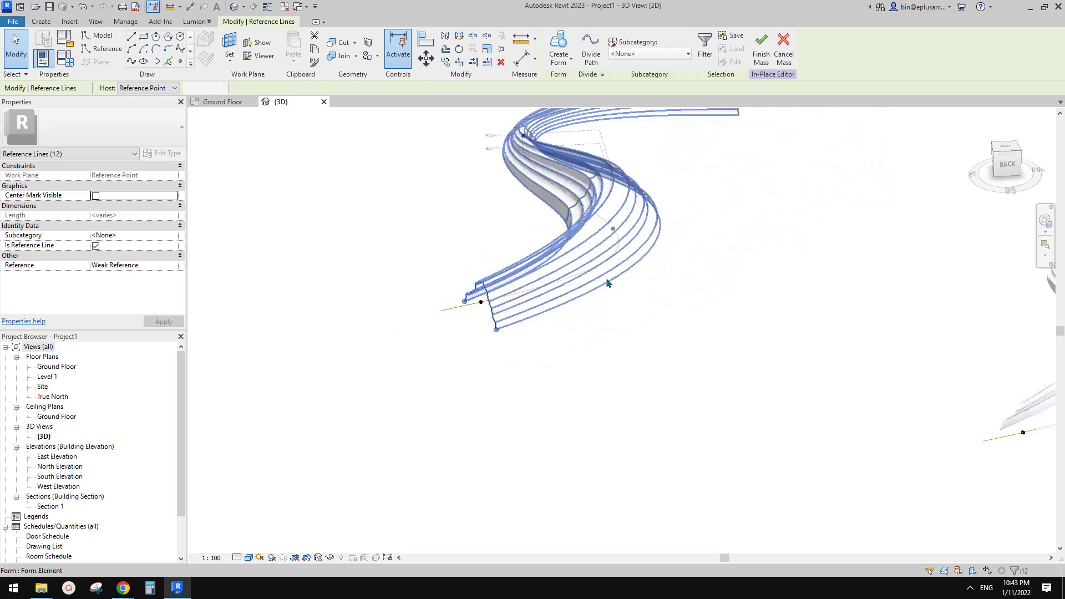
middle_click_drag(609, 283, 575, 319)
middle_click_drag(907, 318, 772, 290)
left_click(559, 53)
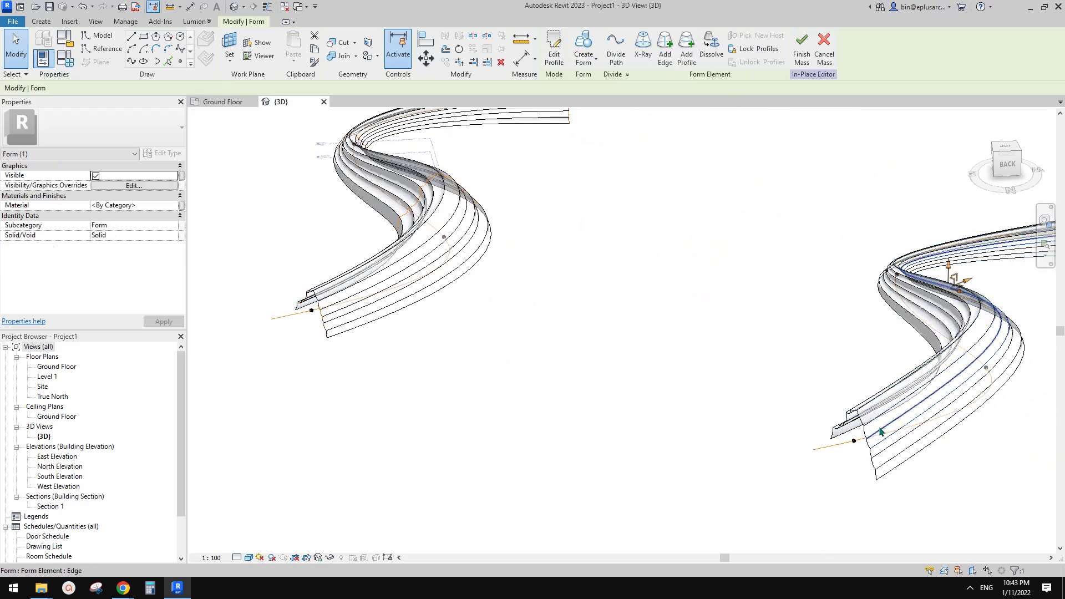
middle_click_drag(874, 428, 882, 338, "shift")
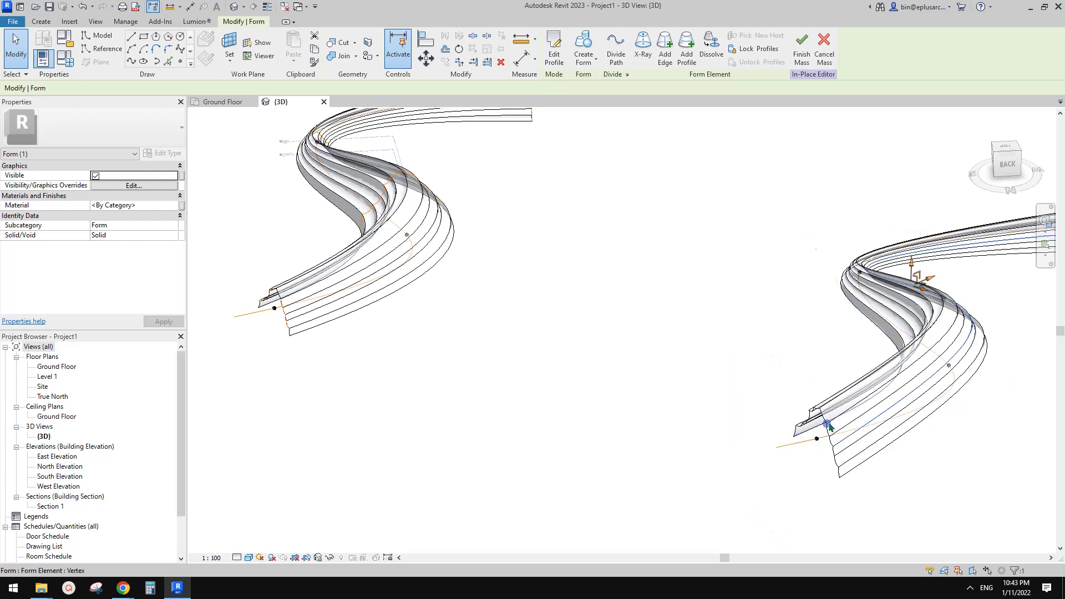
left_click(771, 352)
- Compare the original form's curves with the Jinghe New City Culture & Art Centre image in the Google Docs page in Chrome
middle_click_drag(636, 295, 910, 427)
middle_click_drag(640, 317, 677, 316, "shift")
middle_click_drag(813, 270, 749, 277, "shift")
scroll(643, 368, "up", 2)
middle_click_drag(643, 367, 651, 398)
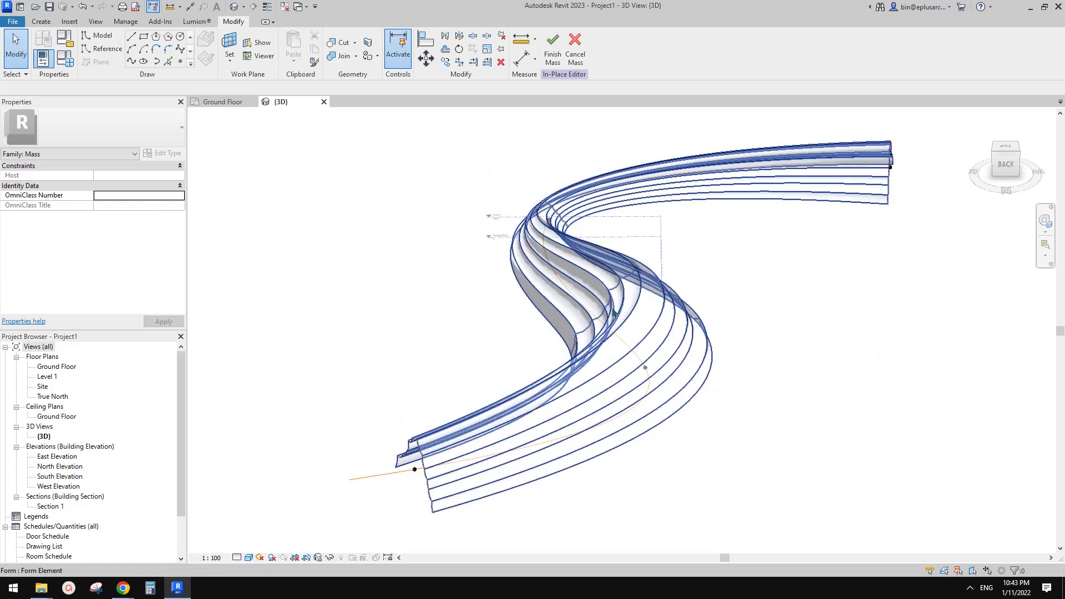
key("Tab")
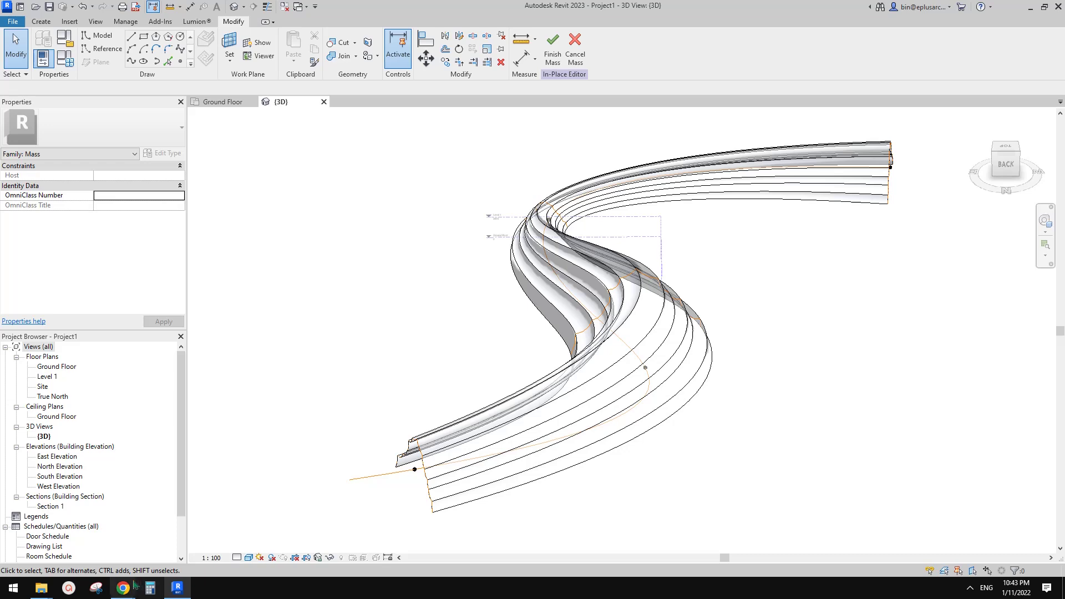
mouse_move(123, 588)
left_click(315, 549)
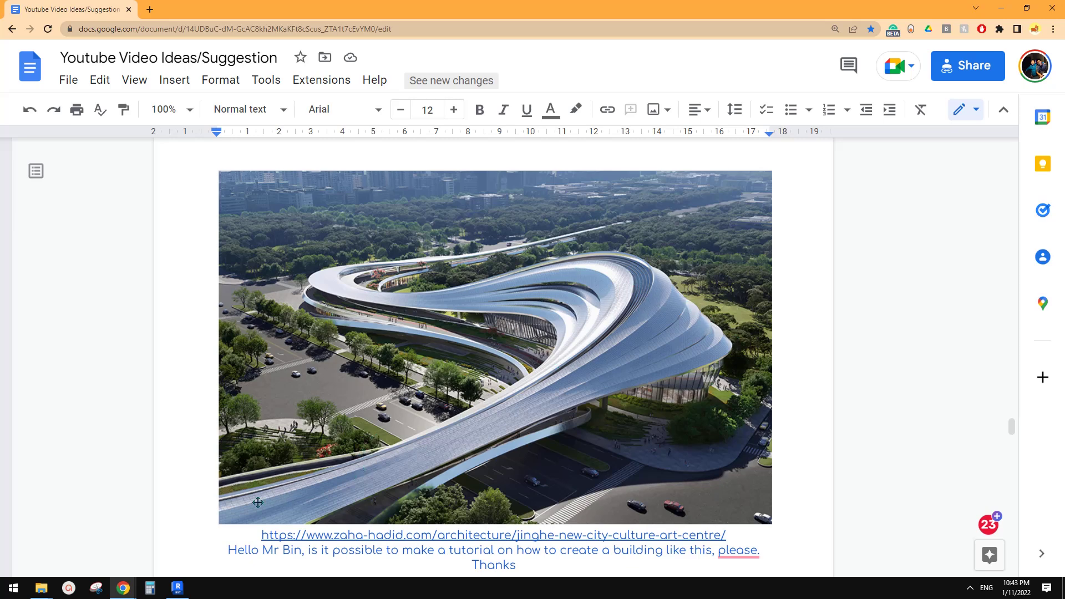
left_click(178, 589)
mouse_move(637, 355)
middle_mouse_down("shift")
mouse_move(647, 375)
mouse_move(623, 364)
mouse_move(638, 357)
middle_mouse_up("shift")
mouse_move(123, 588)
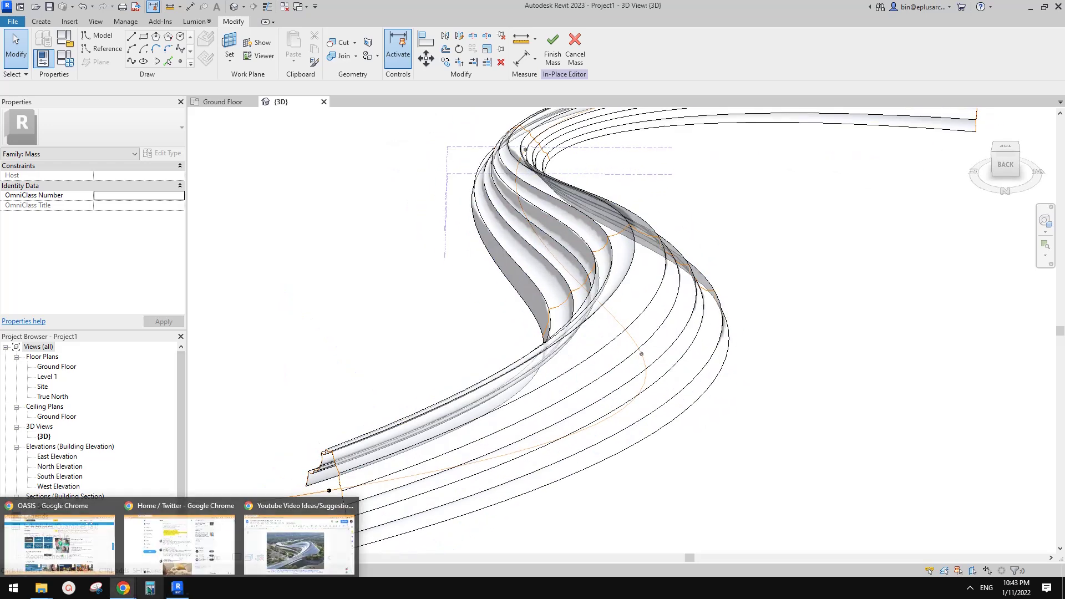
left_click(294, 549)
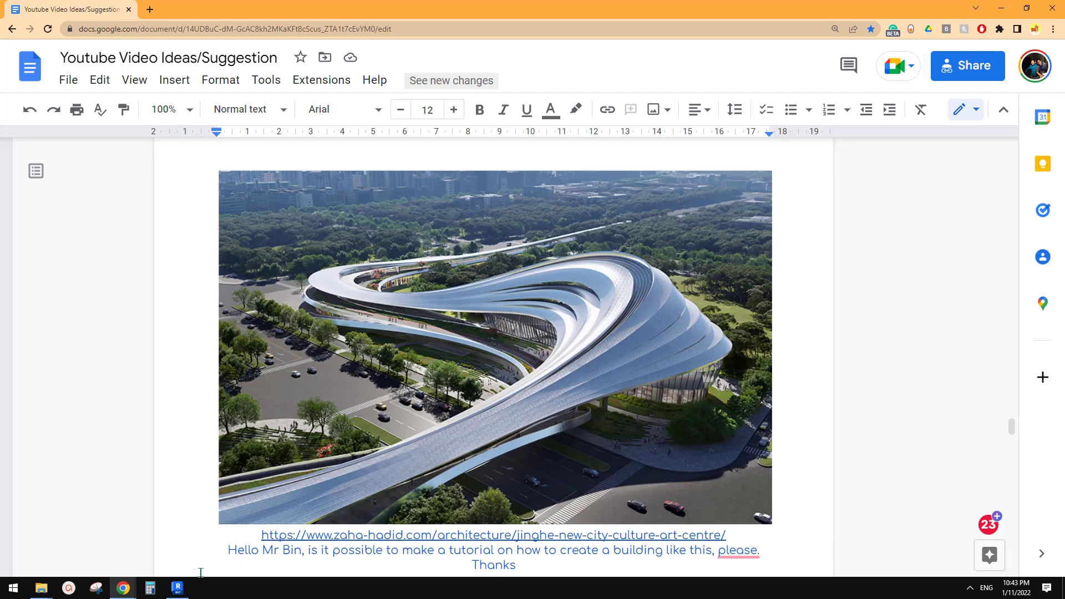
- Return to Revit and inspect how single faces and the whole of the original curved form can be selected, ending with nothing selected
left_click(177, 588)
left_click(682, 356)
middle_click_drag(682, 356, 661, 343, "shift")
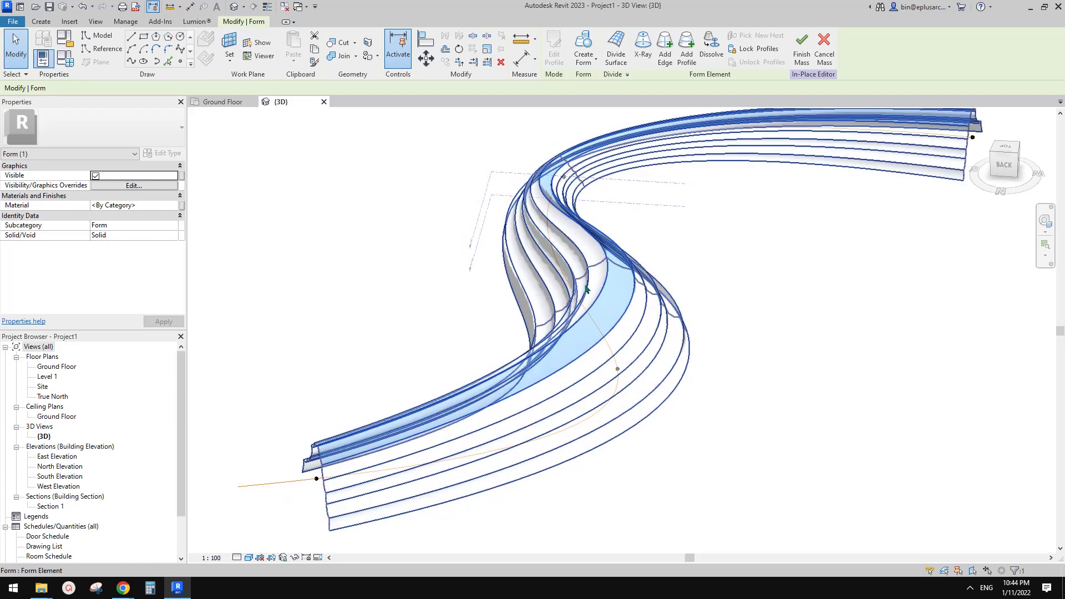
left_click(745, 388)
left_click(654, 357)
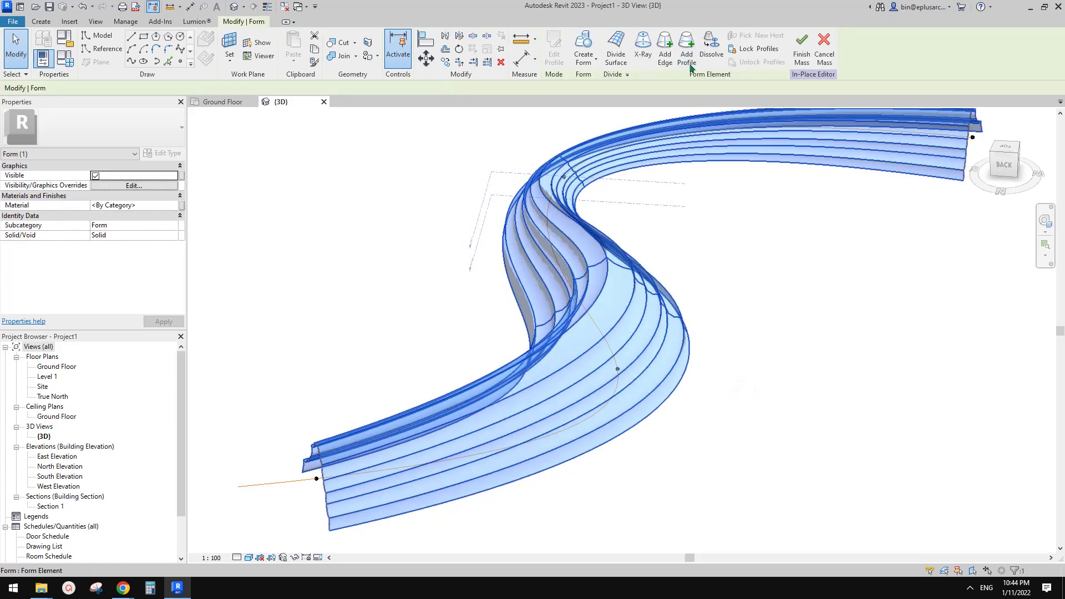
left_click(736, 325)
left_click(642, 343)
left_click(722, 413)
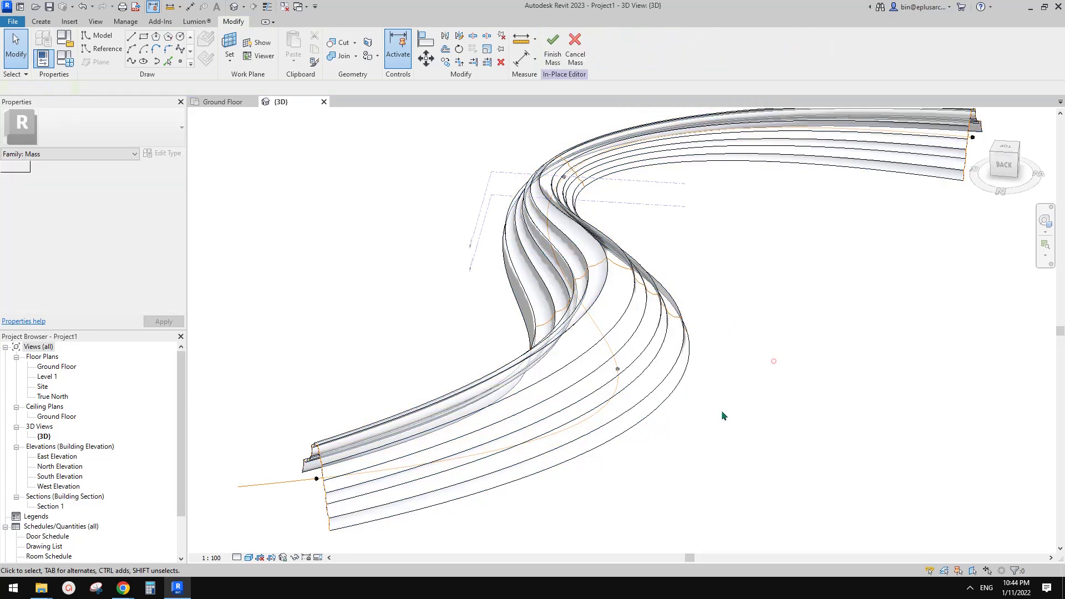
- Select one long strip face on the outer side of the original form and apply Divide Surface to it
scroll(666, 383, "up", 2)
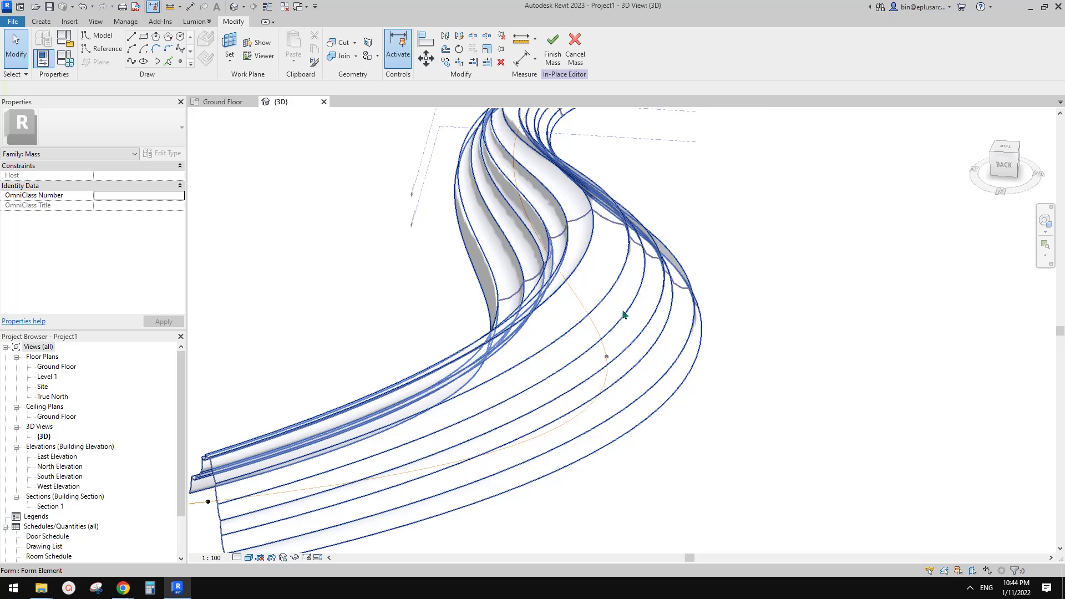
left_click(626, 338)
middle_click_drag(604, 344, 638, 345, "shift")
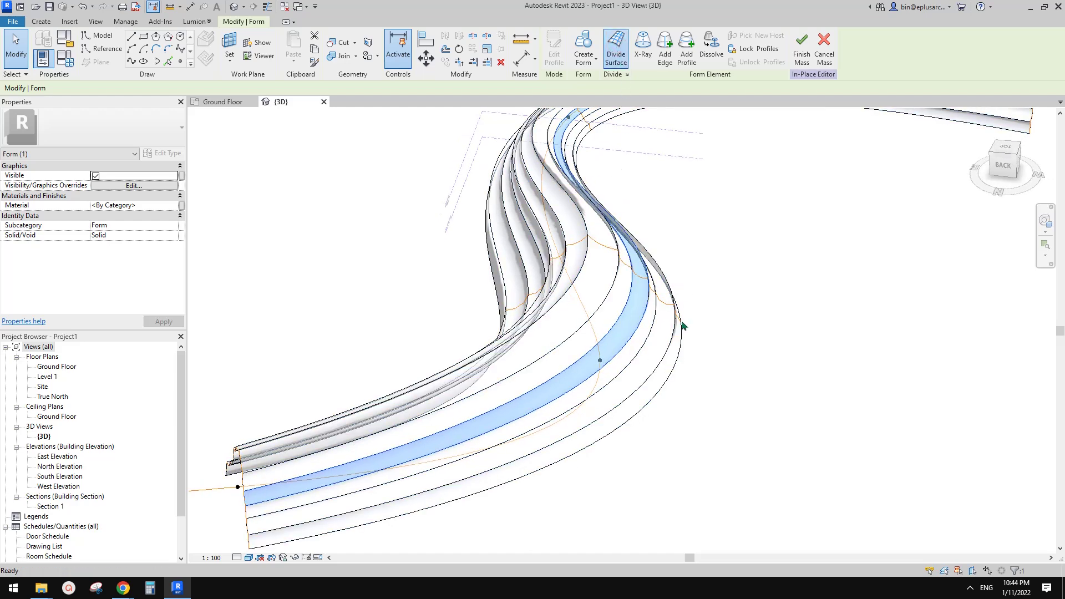
middle_click_drag(684, 342, 608, 353, "shift")
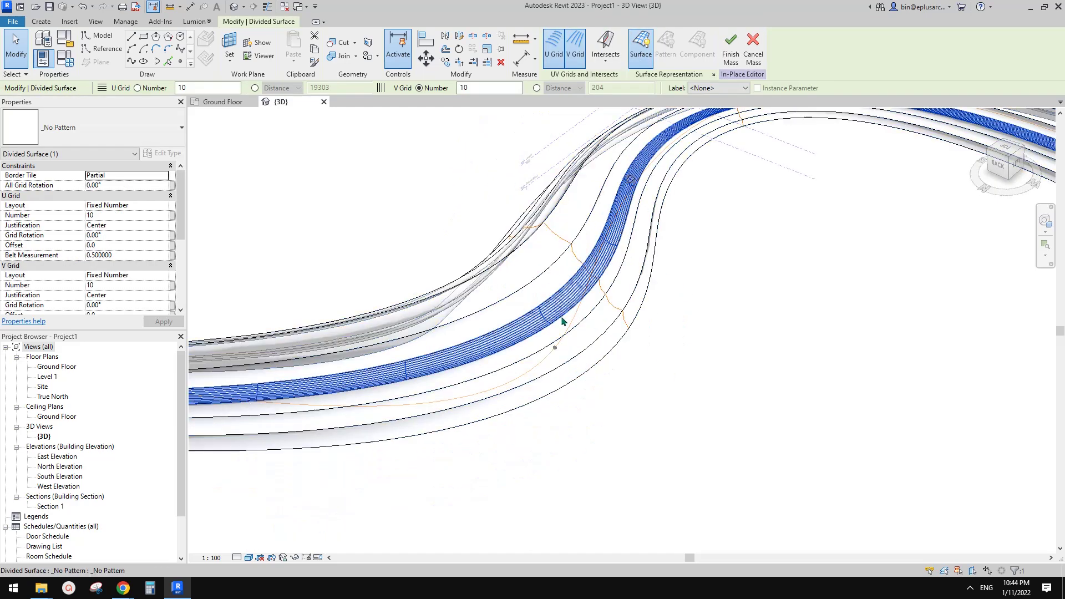
middle_click_drag(535, 356, 542, 355, "shift")
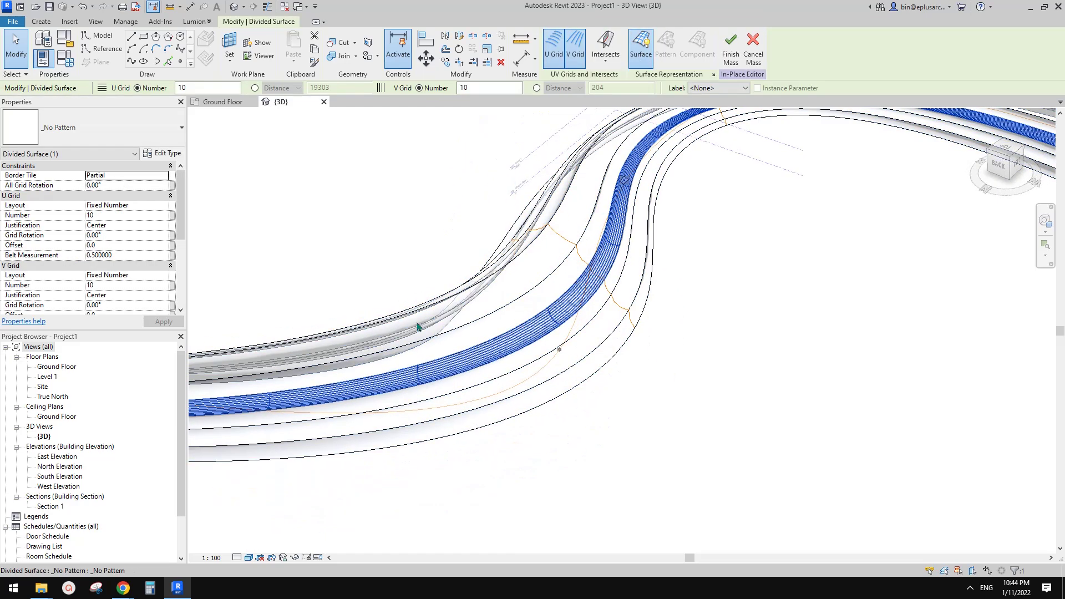
- Check the divided surface's type properties, then compare its grid with the building image in the Google Docs page in Chrome
left_click(158, 158)
key("Escape")
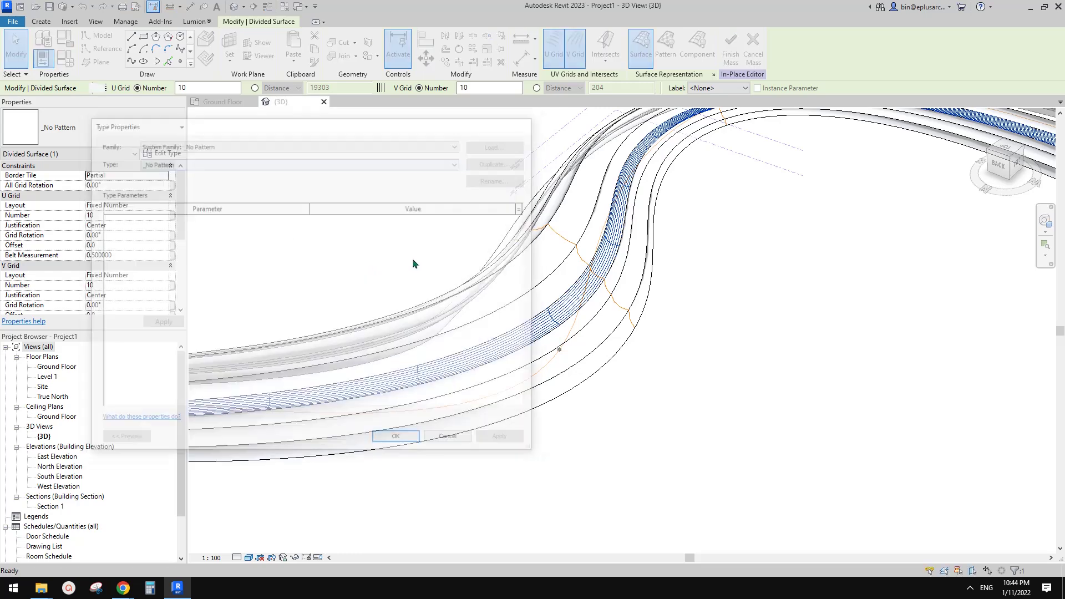
scroll(557, 319, "down", 5)
mouse_move(124, 588)
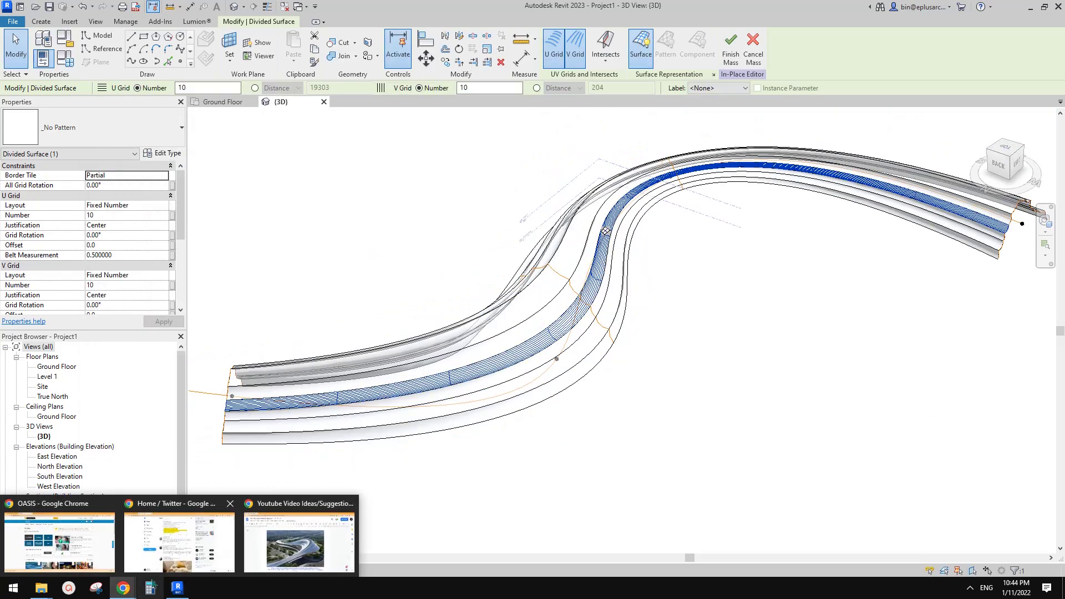
left_click(298, 541)
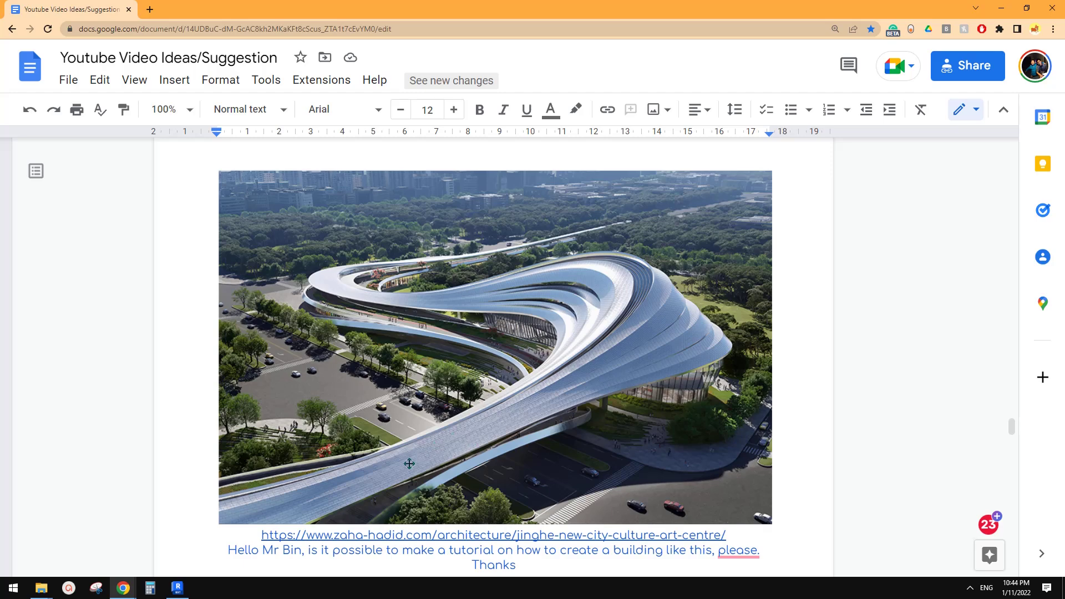
- Return to Revit and set both the U grid and V grid layouts of the divided strip to Maximum Spacing
left_click(177, 587)
scroll(532, 347, "up", 2)
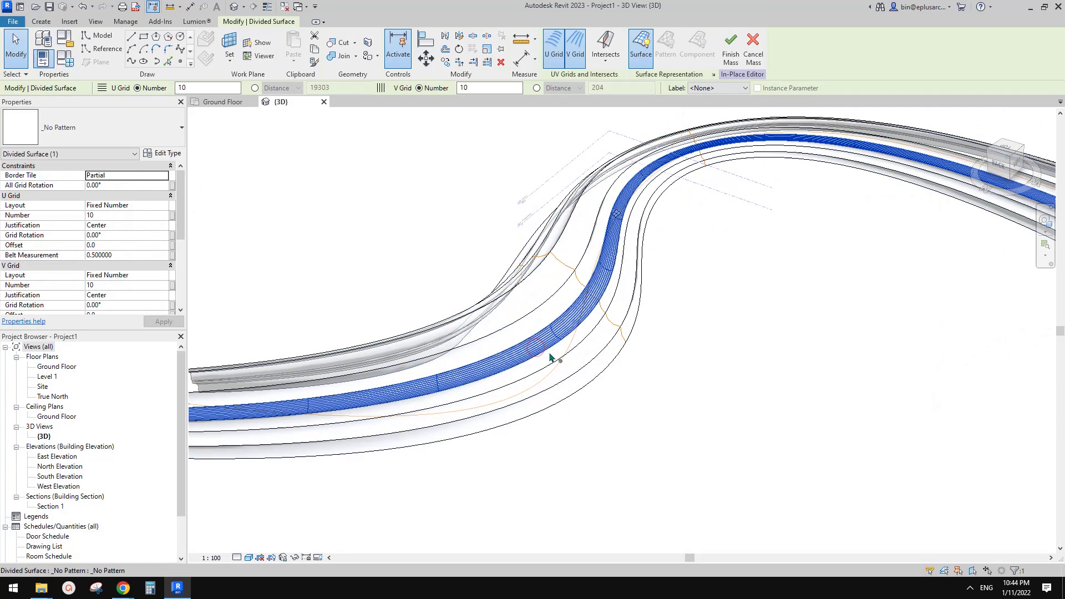
left_click(152, 206)
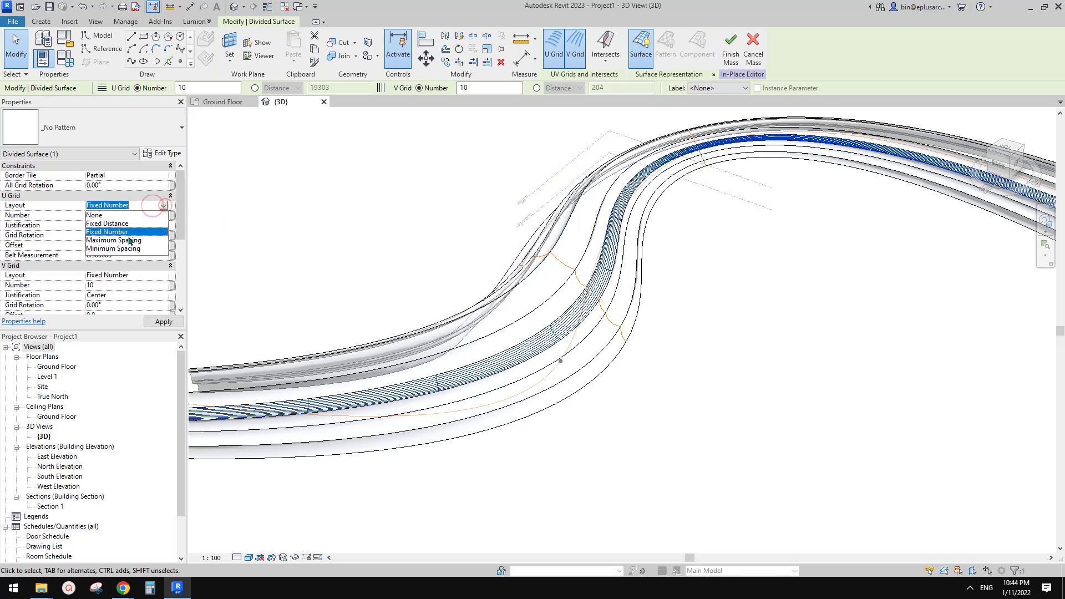
left_click(125, 240)
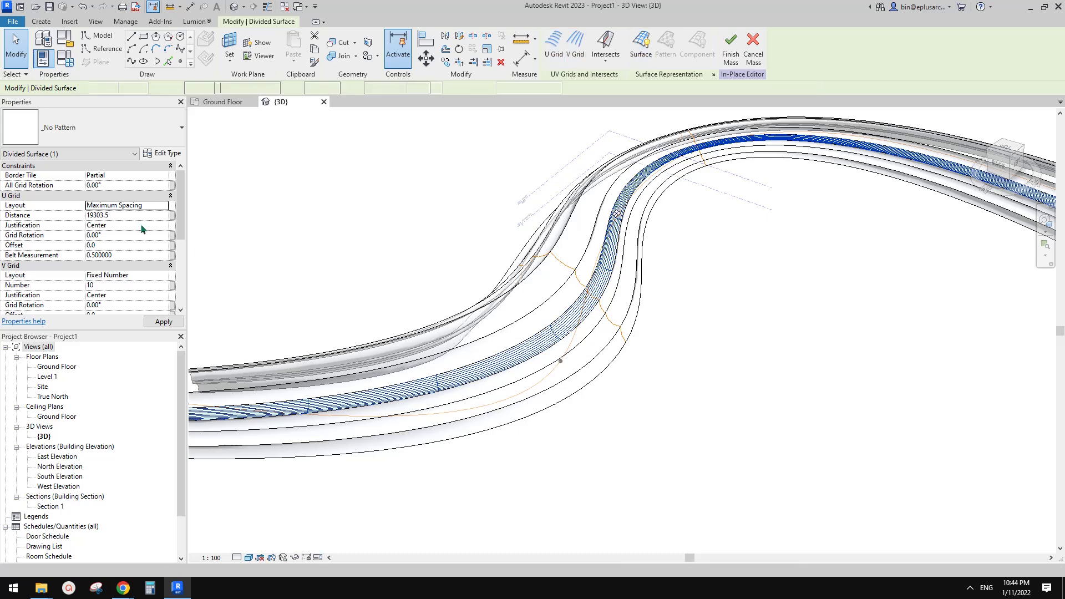
left_click(151, 275)
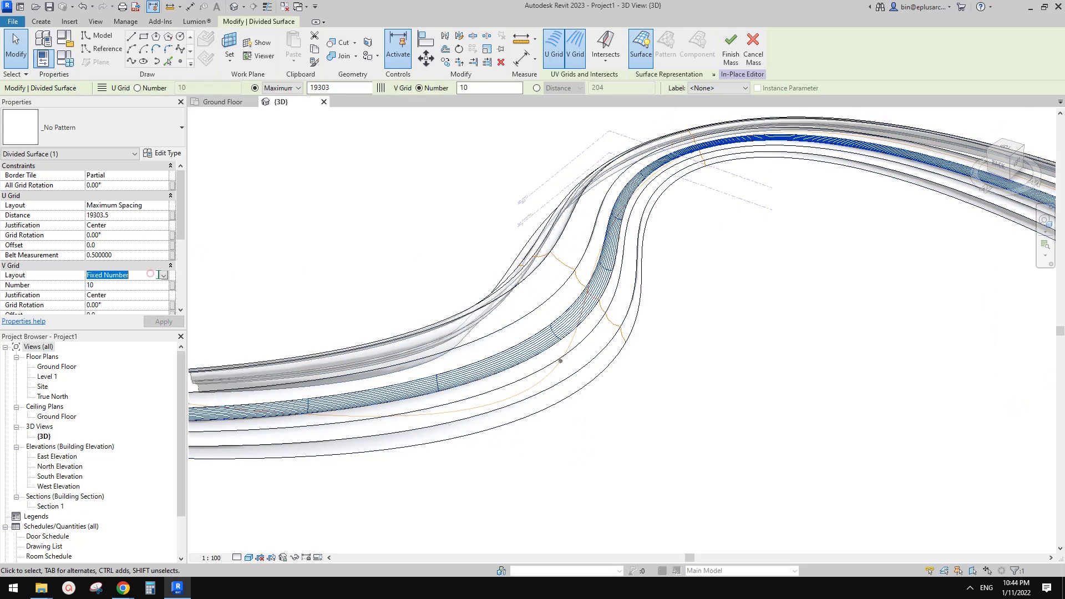
left_click(164, 275)
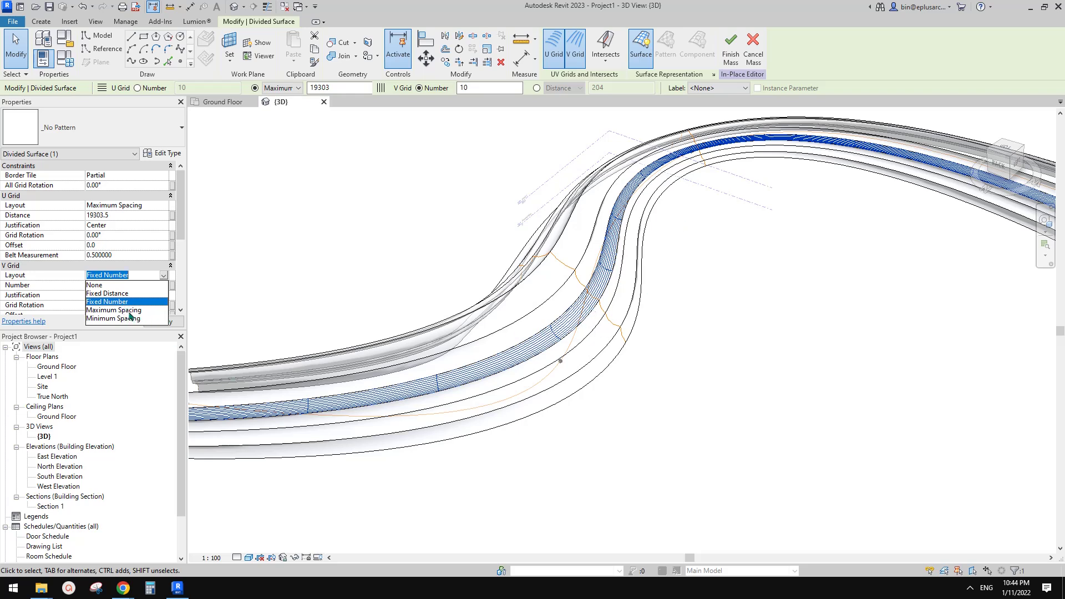
left_click(126, 311)
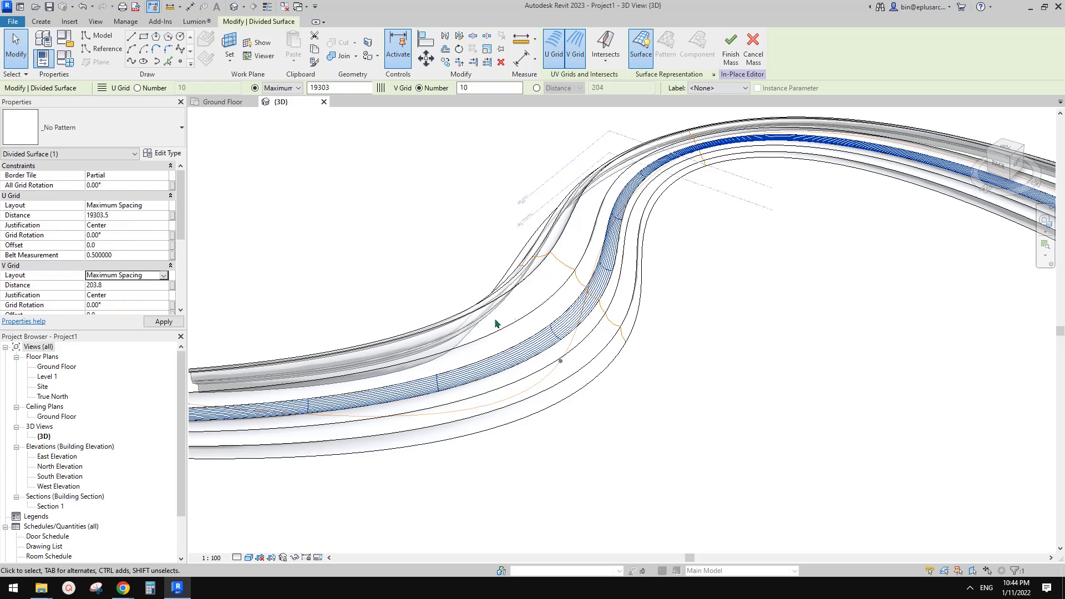
left_click(686, 315)
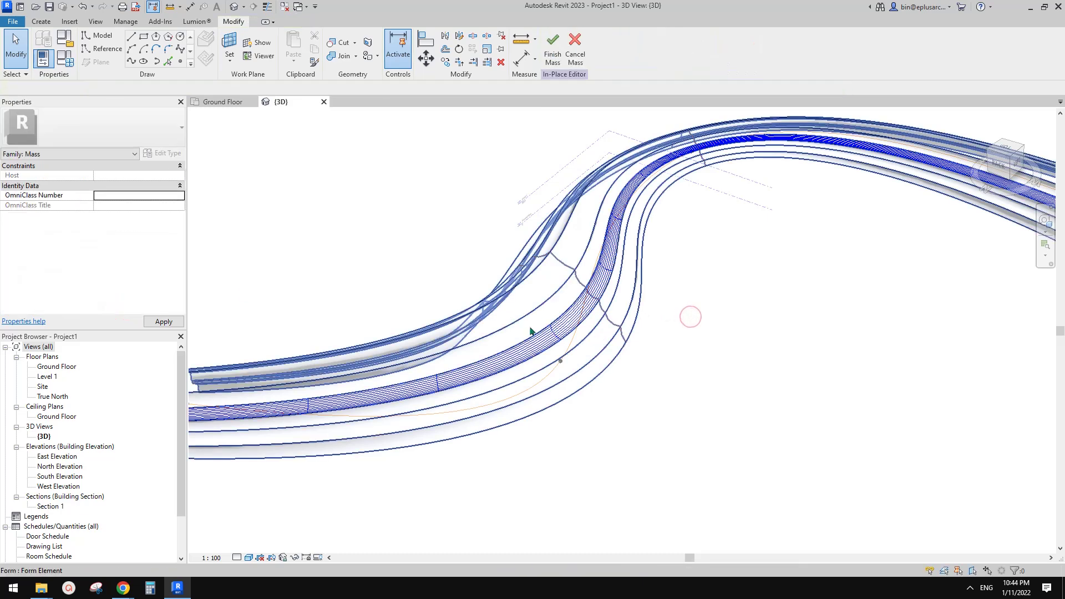
- Set the divided strip's V grid distance to 500
left_click(555, 346)
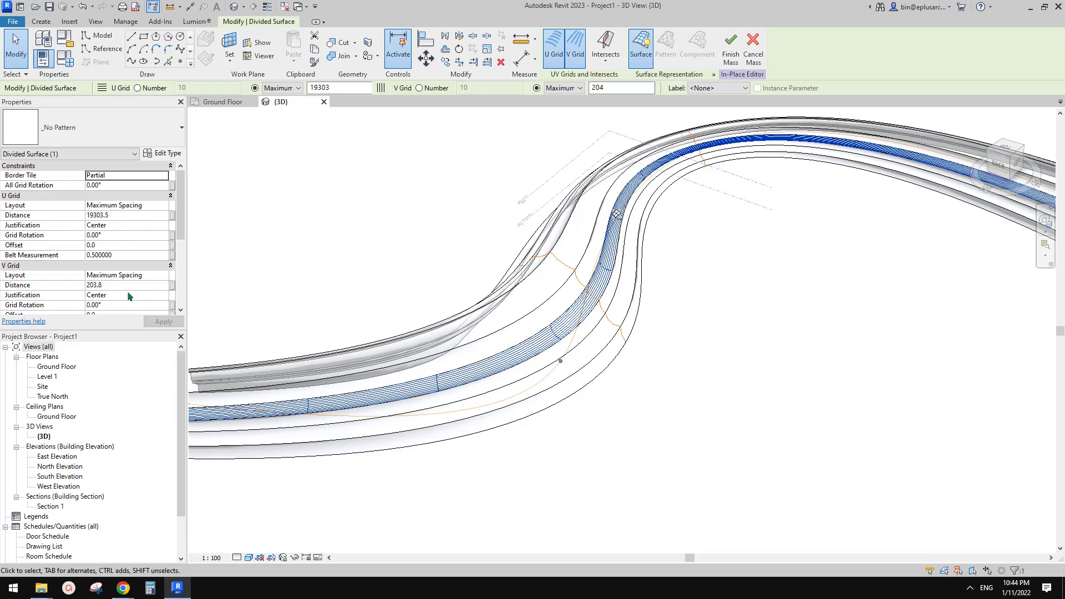
left_click(124, 286)
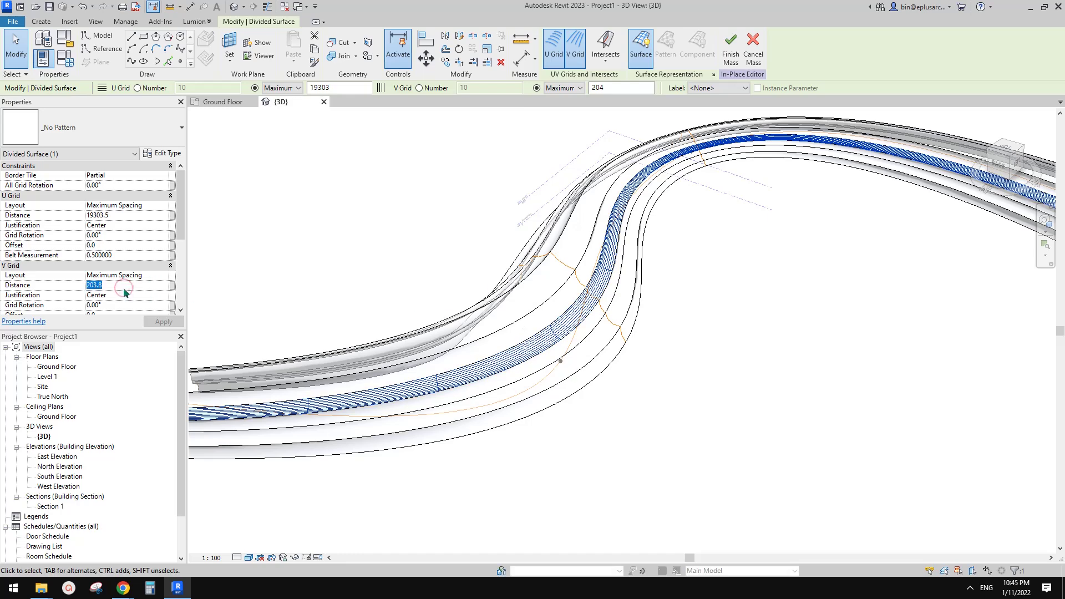
type("500")
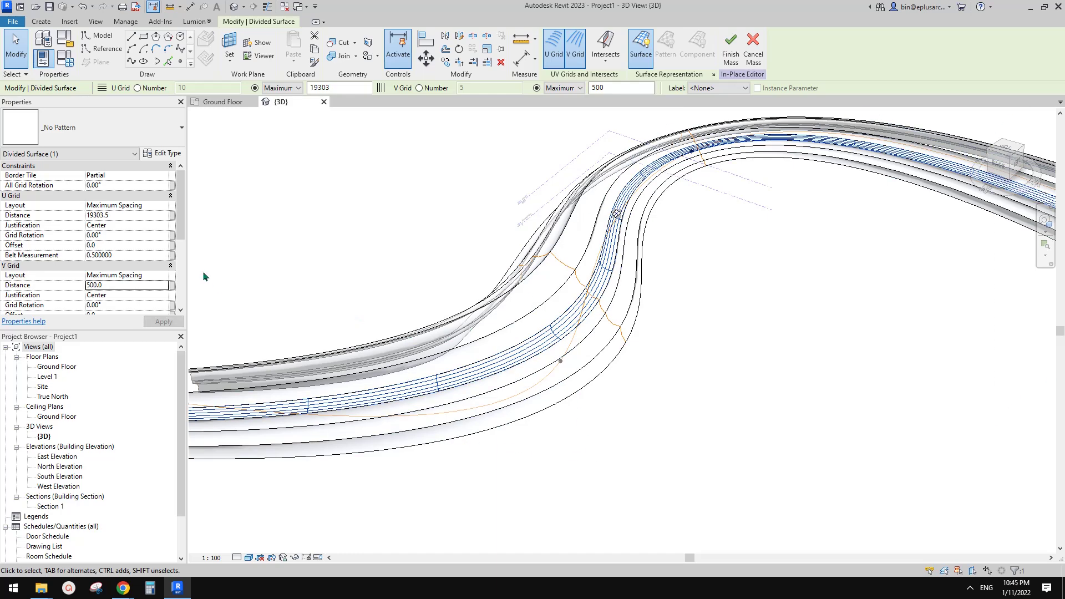
- Try to set the divided strip's U grid distance to 500
left_click(122, 215)
type("500")
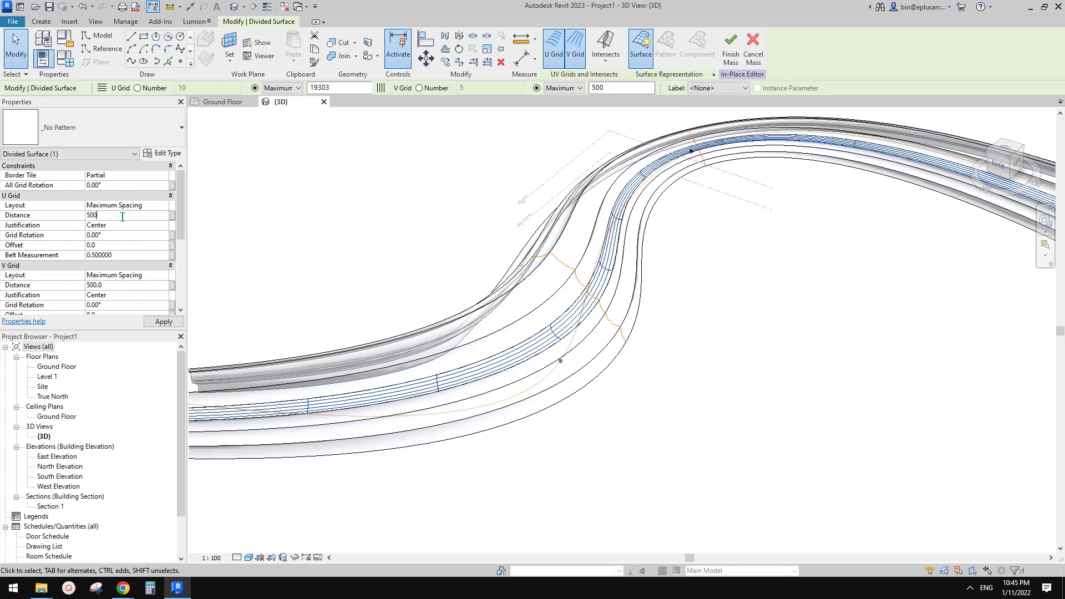
key("Return")
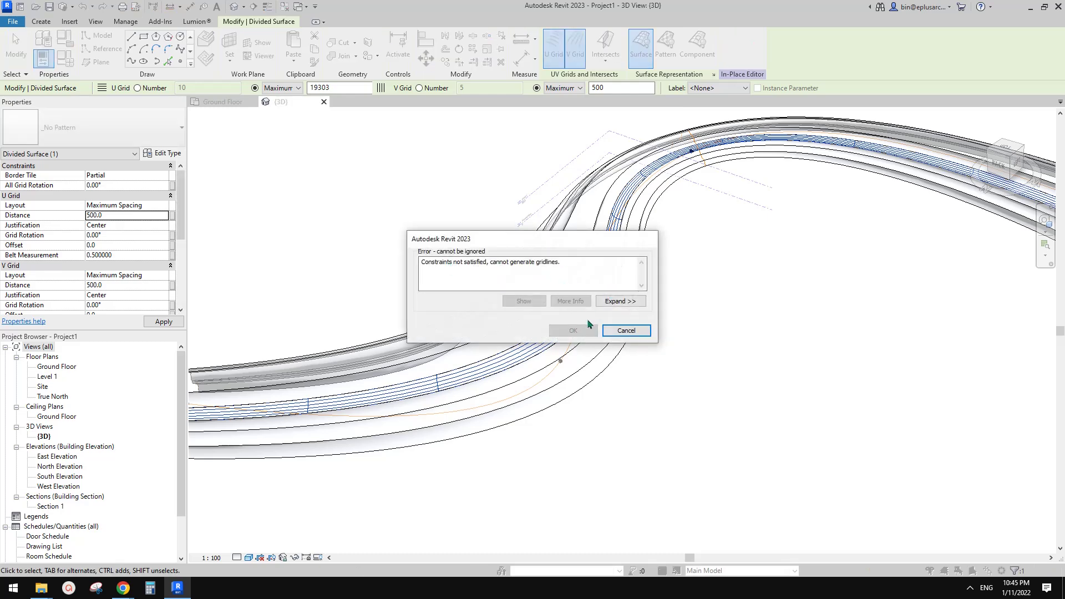
left_click(627, 330)
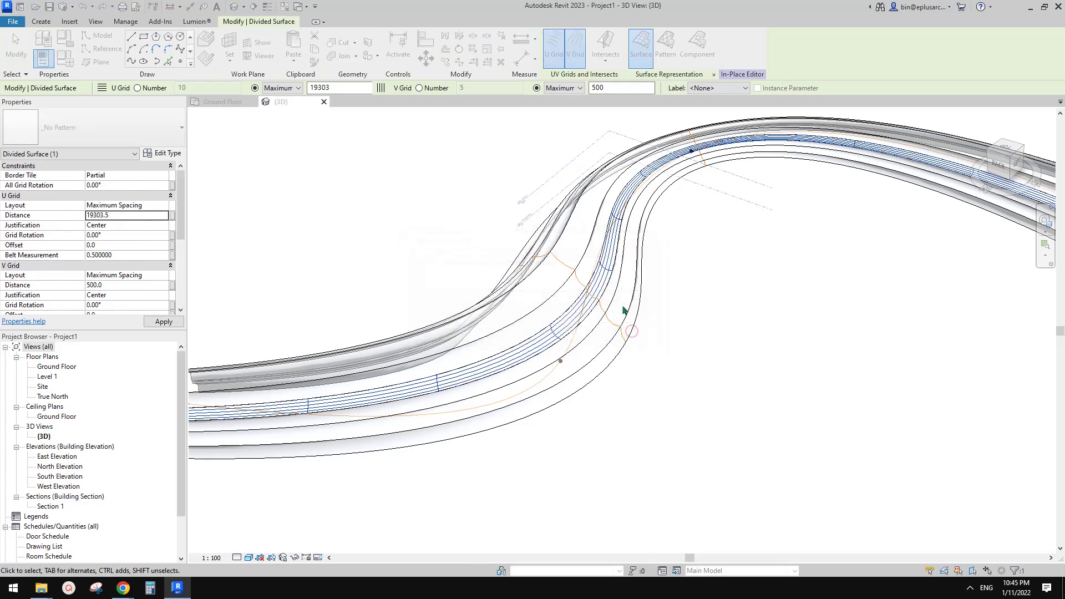
- Set the strip's U grid distance to 1000, then change its U grid layout to Fixed Number and clear the selection
left_click(135, 218)
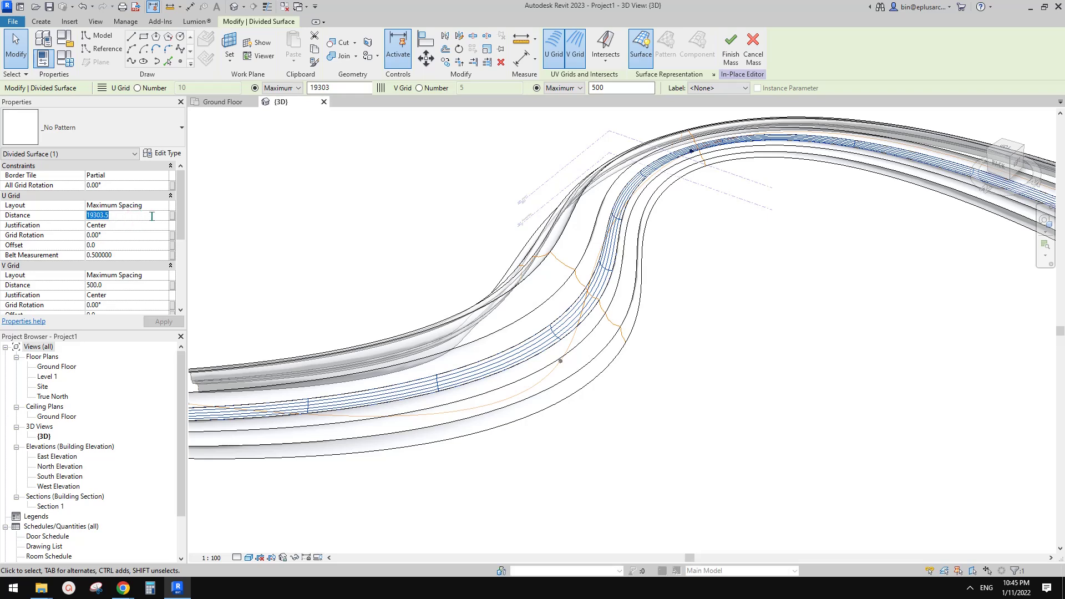
key("Return")
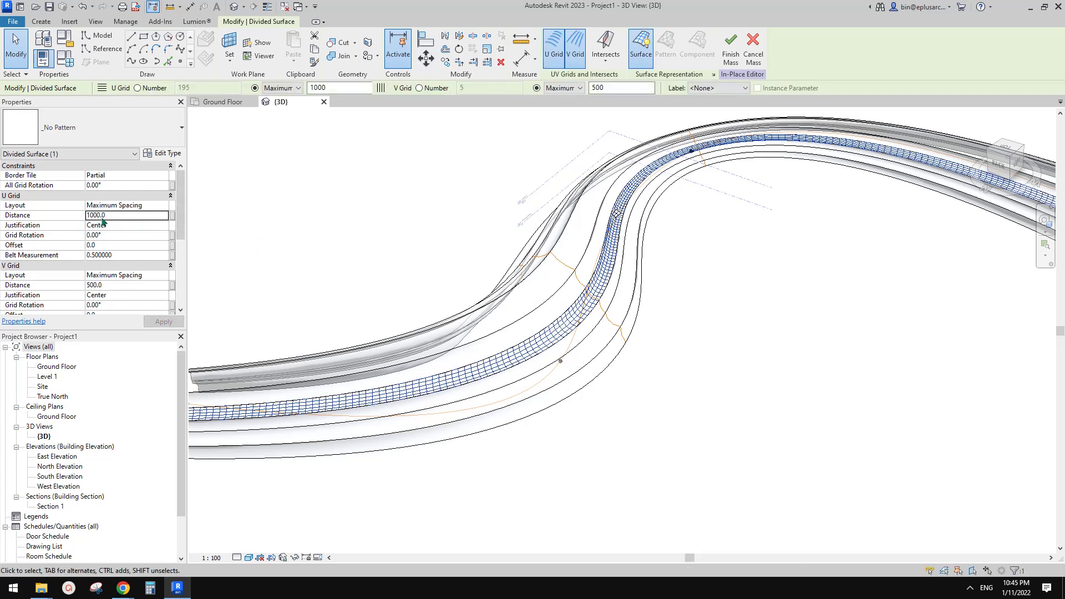
left_click(162, 206)
left_click(163, 206)
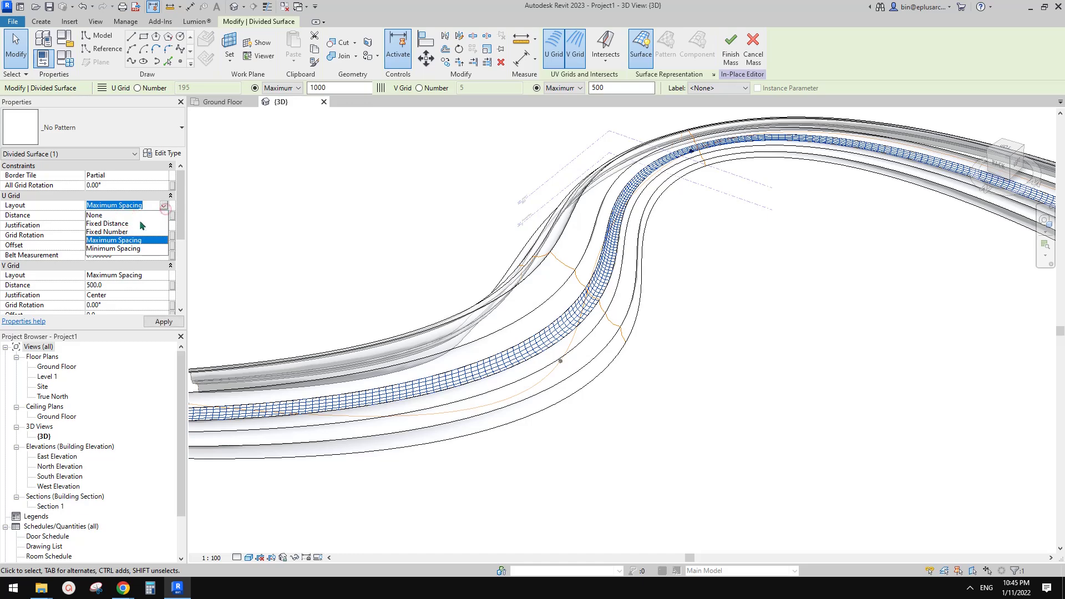
left_click(113, 232)
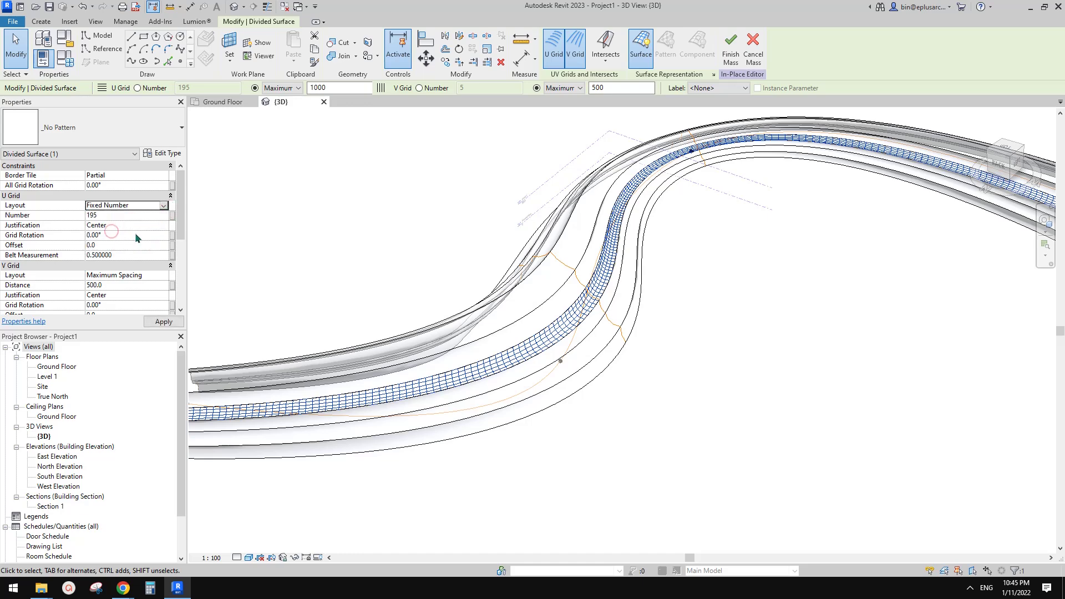
left_click(681, 321)
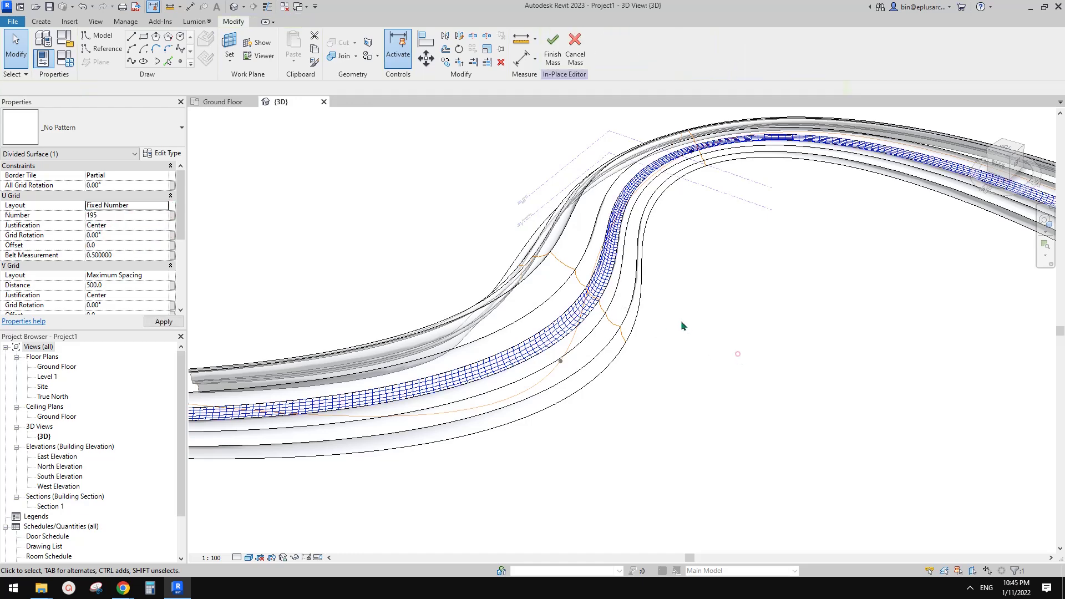
- Examine the divided strip's grid along the full length of the original form, alongside the undivided copied form
scroll(634, 314, "down", 1)
scroll(567, 318, "up", 2)
left_click(549, 328)
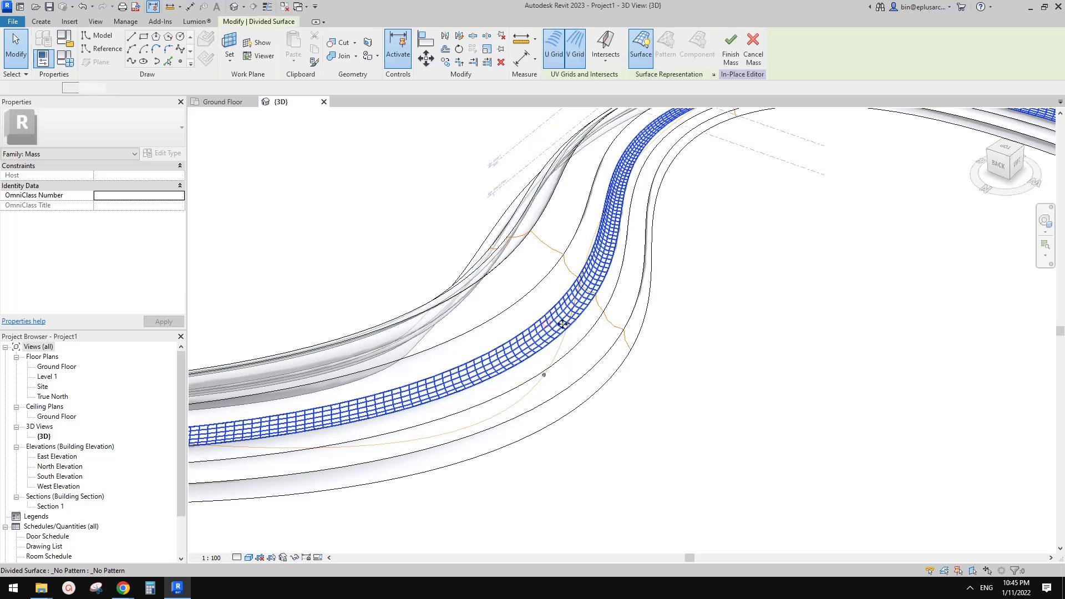
scroll(628, 322, "down", 2)
key("Escape")
scroll(627, 321, "down", 2)
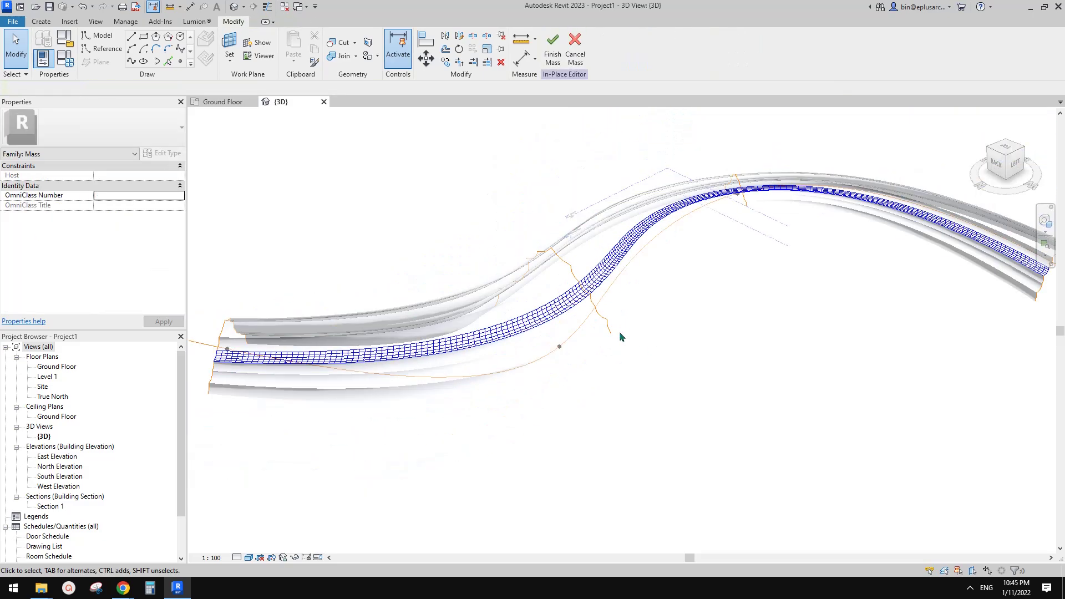
middle_click_drag(619, 331, 753, 257, "shift")
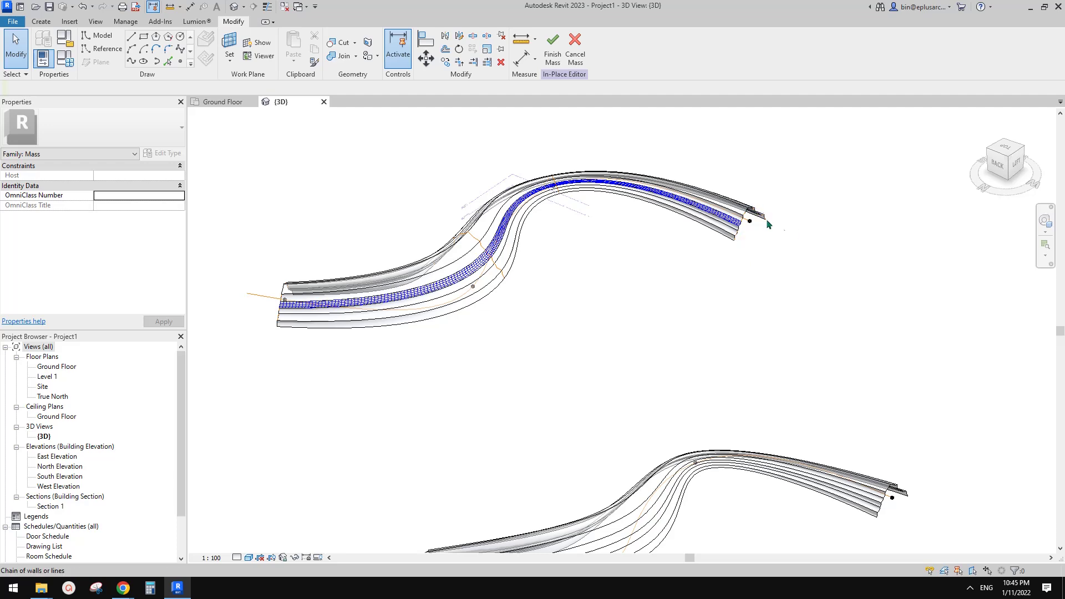
middle_click_drag(850, 304, 843, 300)
scroll(971, 256, "down", 1)
middle_click_drag(971, 257, 817, 308)
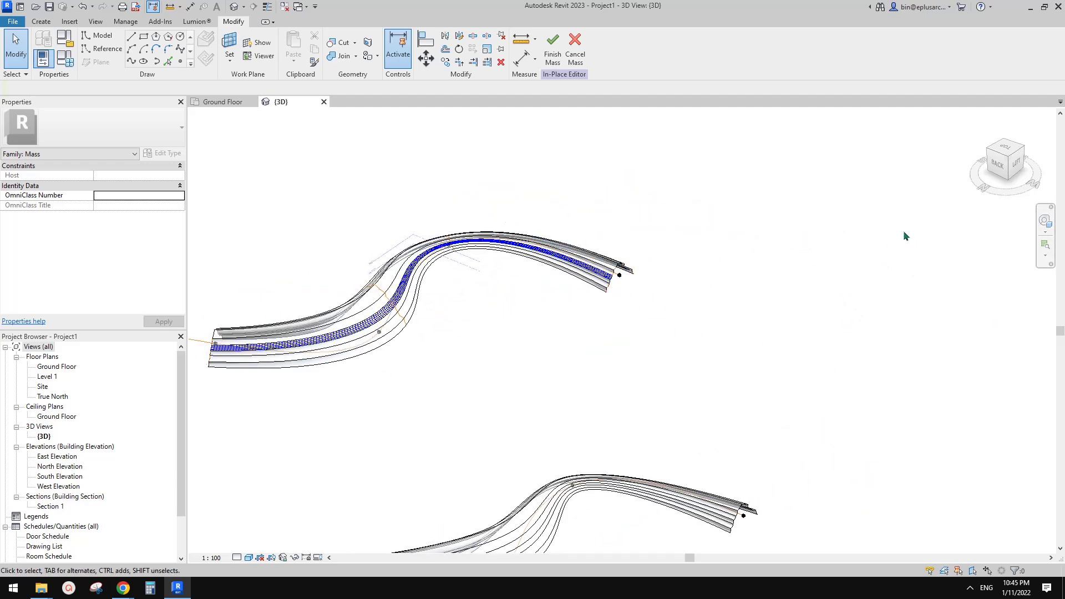
middle_click_drag(467, 331, 587, 324)
scroll(588, 324, "up", 2)
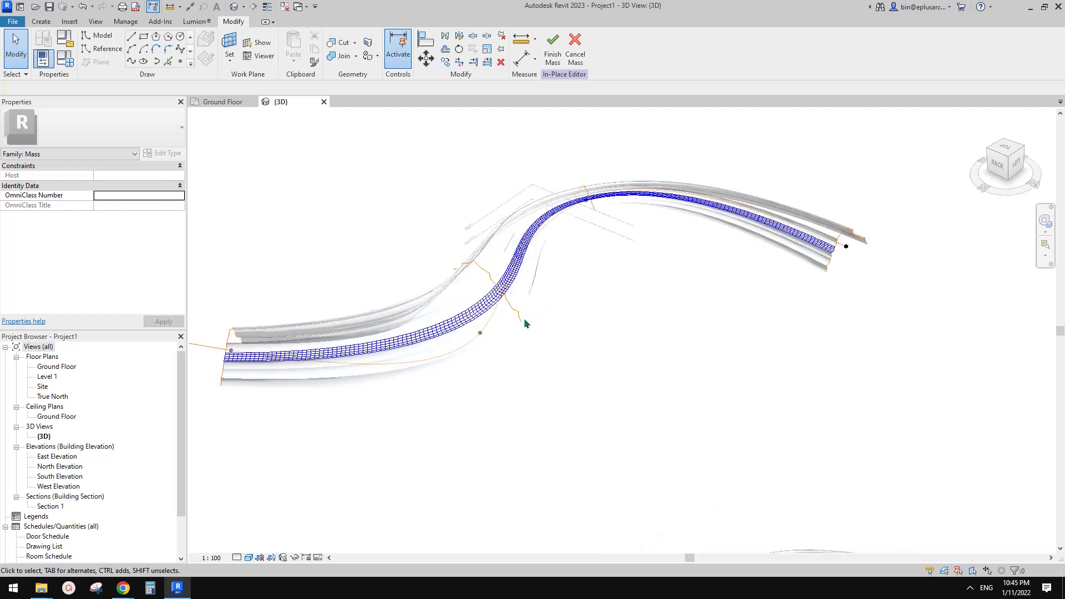
middle_click_drag(465, 332, 520, 352)
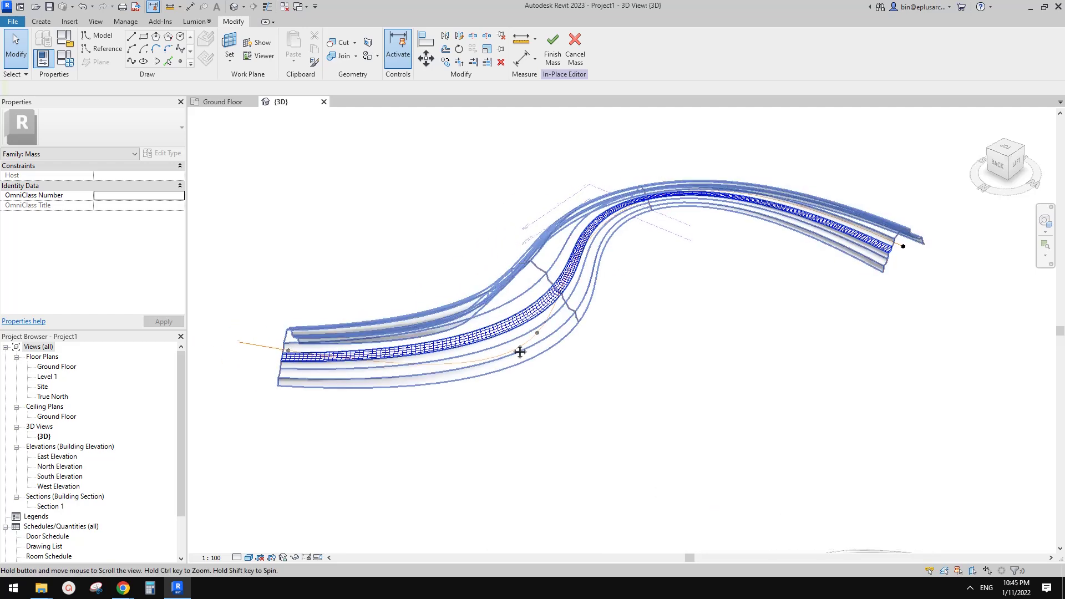
scroll(518, 332, "down", 2)
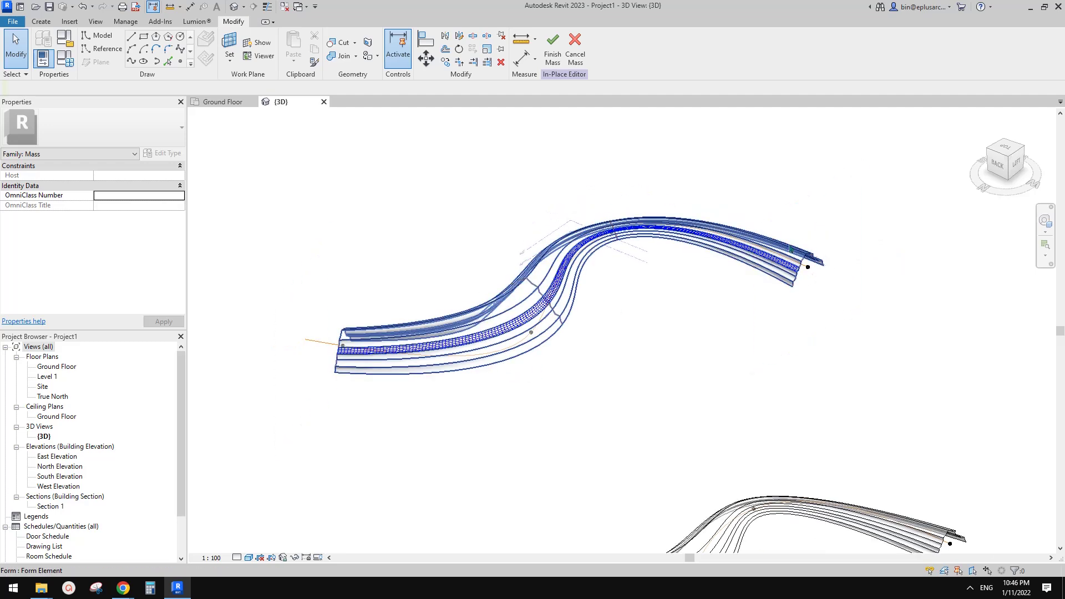
- Examine the divided strip's grid up close and compare it with the reference building photo in the browser document
scroll(856, 274, "down", 1)
middle_click_drag(856, 275, 753, 261)
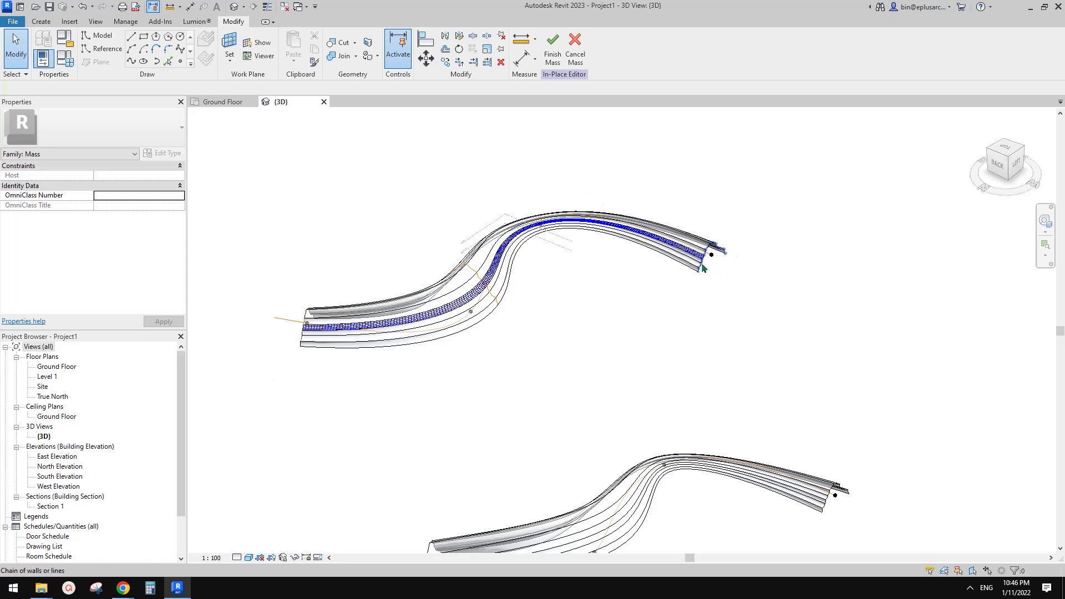
scroll(459, 298, "up", 4)
scroll(457, 298, "up", 4)
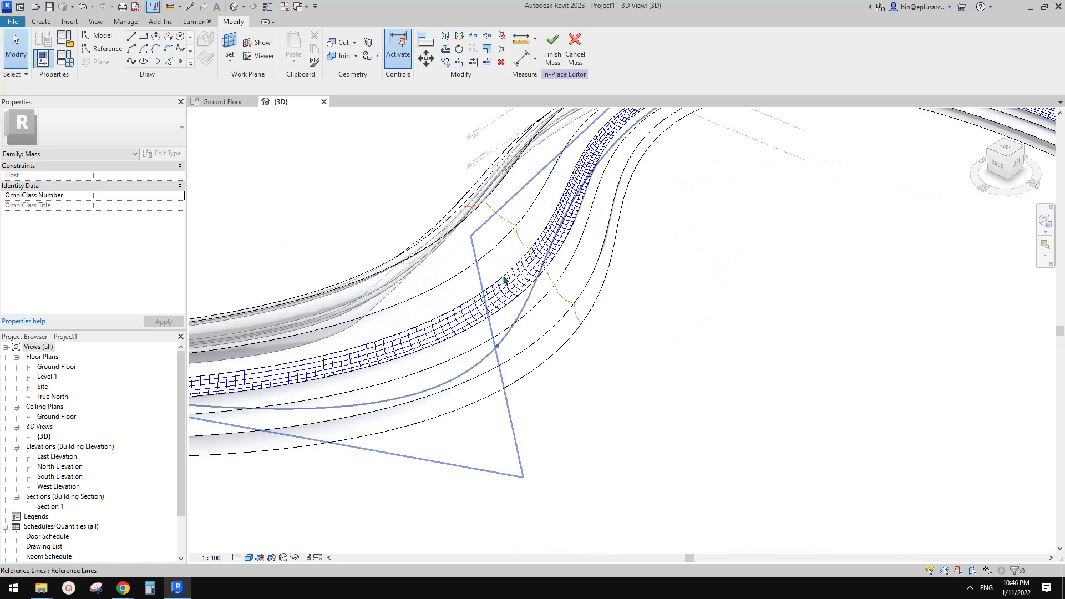
middle_click_drag(561, 365, 584, 361, "shift")
scroll(554, 389, "up", 2)
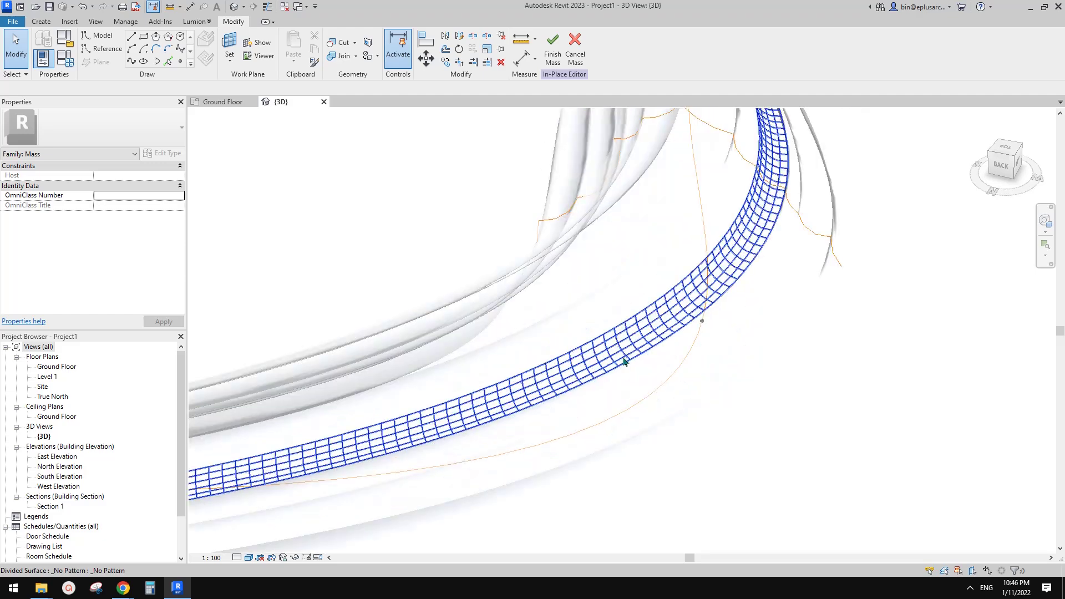
left_click(642, 339)
scroll(356, 449, "down", 1)
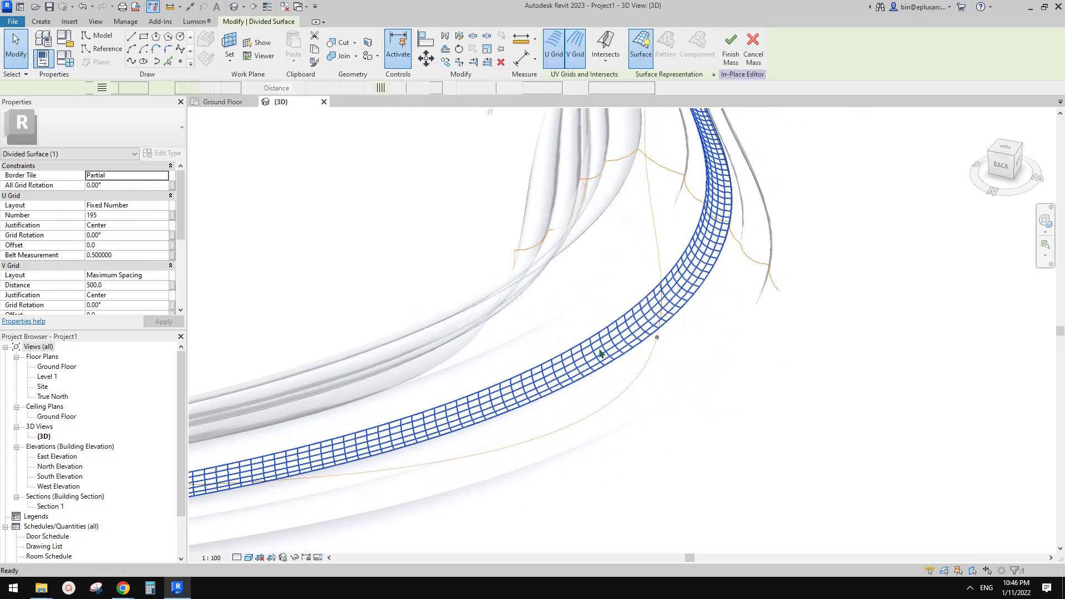
mouse_move(123, 589)
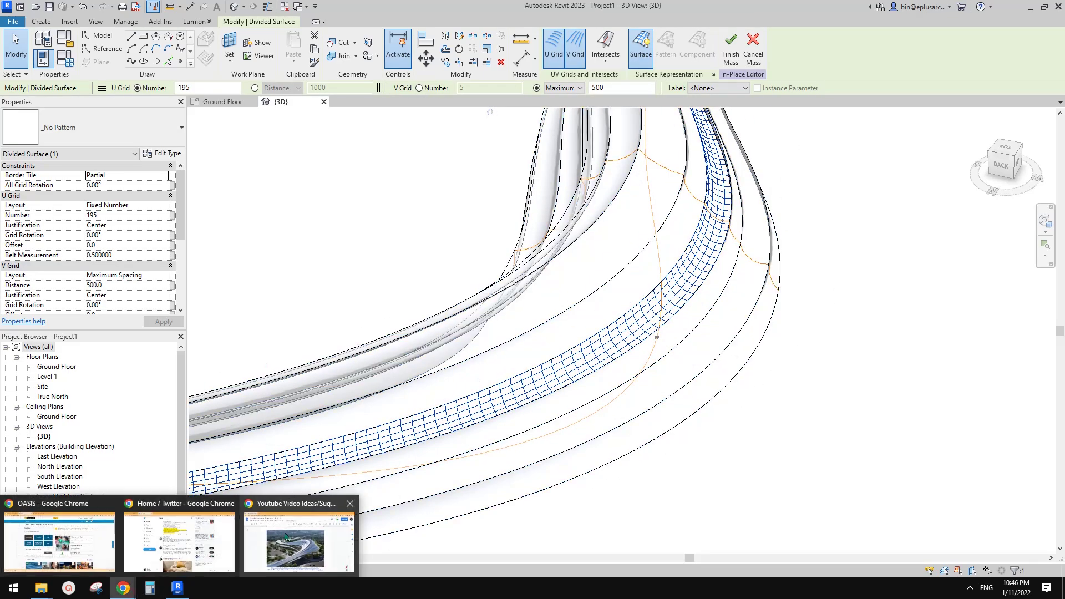
left_click(295, 566)
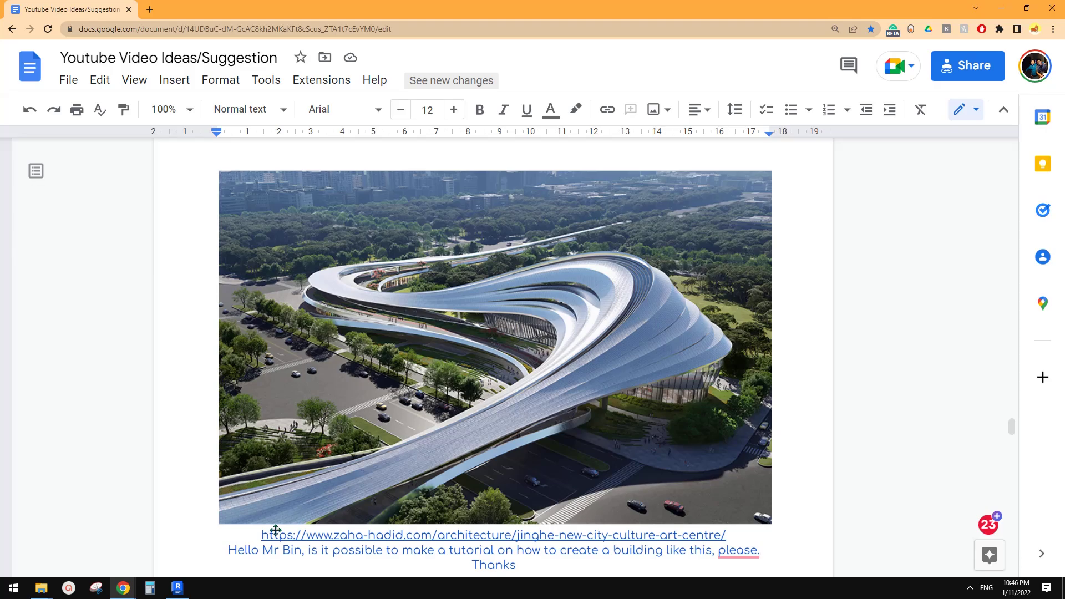
left_click(177, 589)
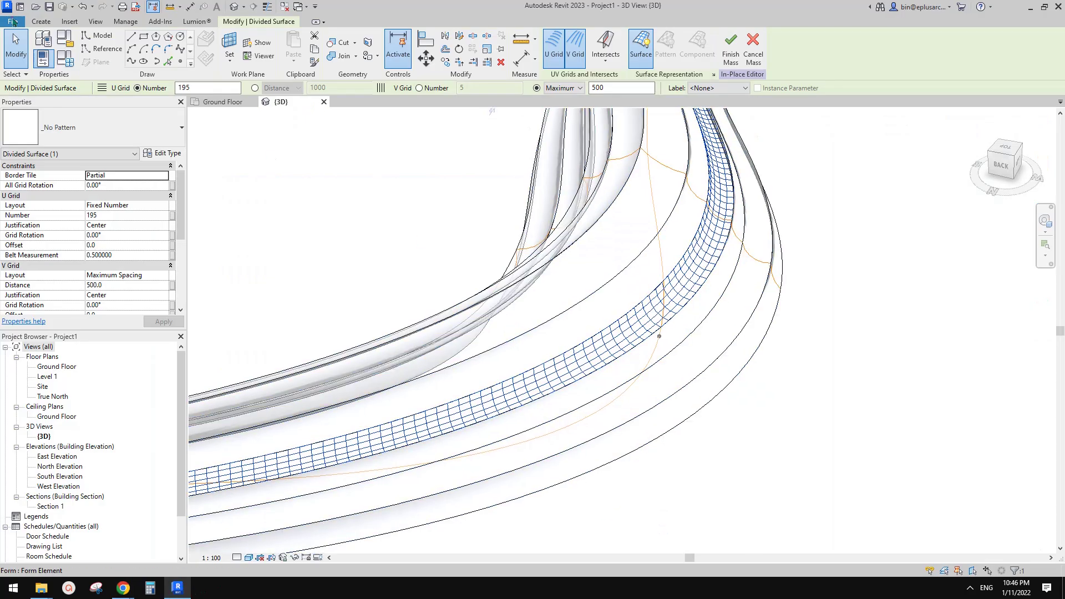
left_click(12, 21)
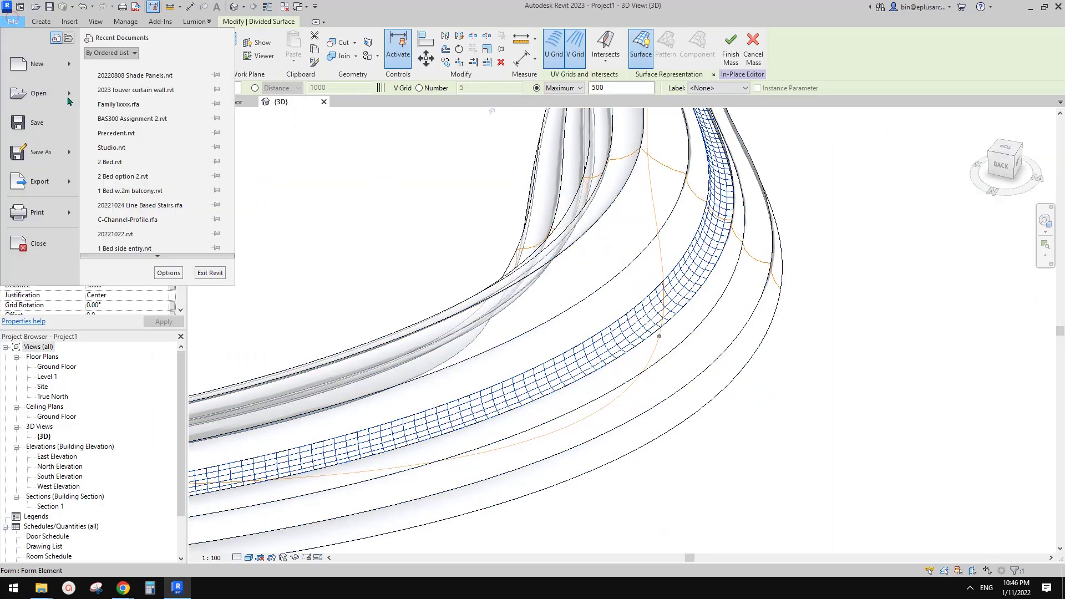
left_click(548, 242)
key("Escape")
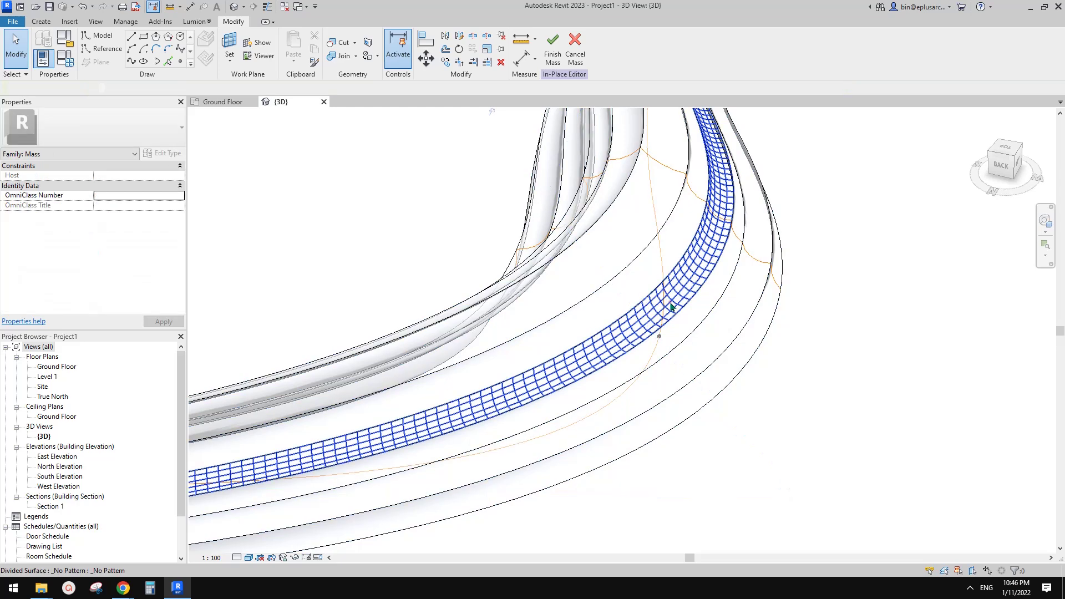
- Apply the Rectangle pattern to the divided strip and clear the selection
left_click(672, 308)
left_click(122, 122)
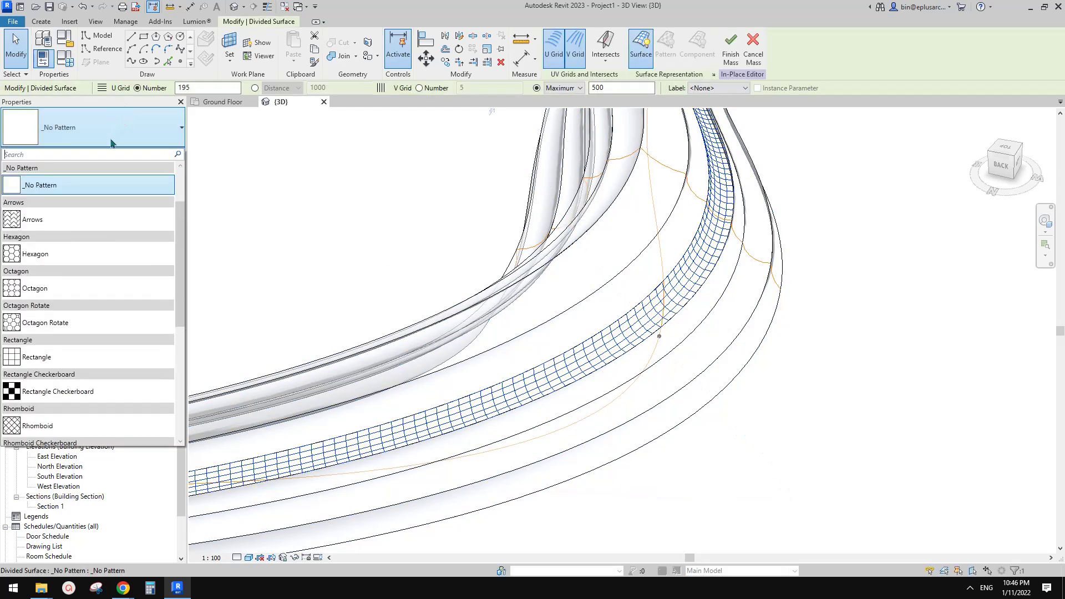
scroll(112, 267, "down", 5)
scroll(112, 273, "up", 3)
scroll(114, 278, "down", 3)
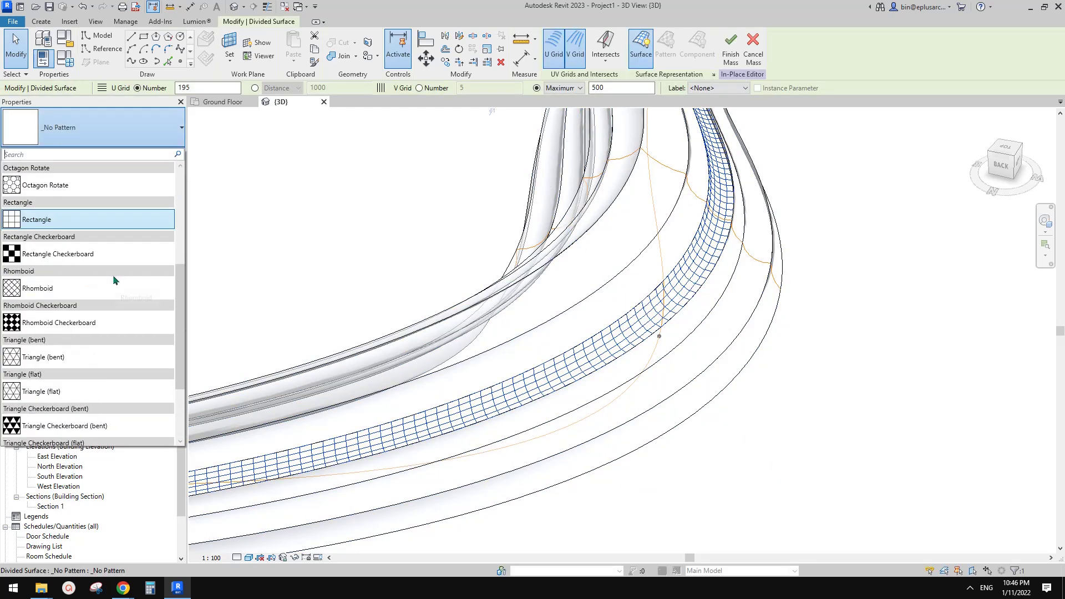
scroll(113, 280, "up", 5)
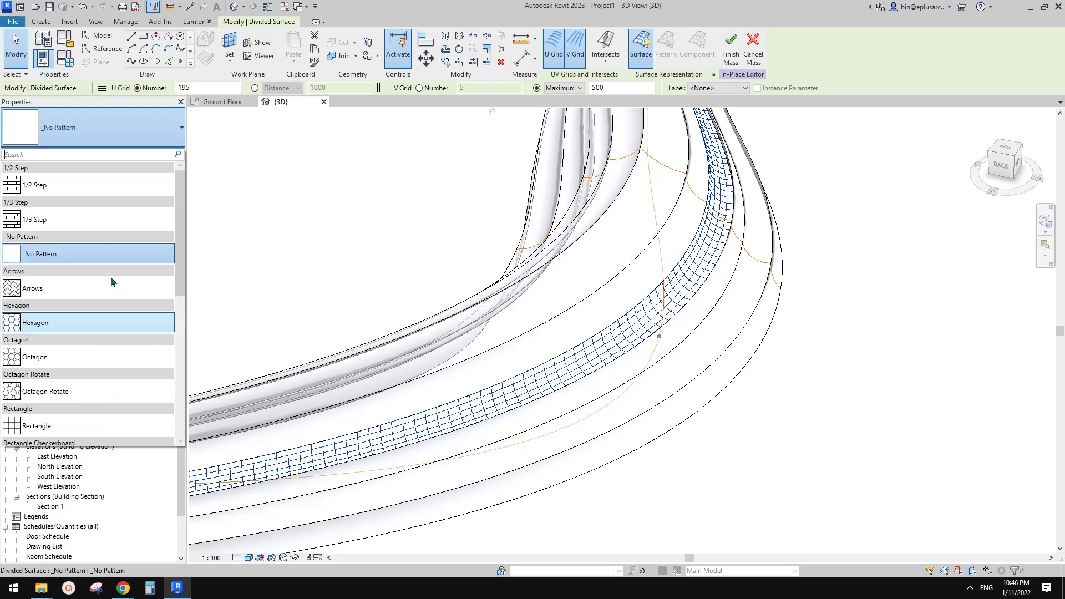
scroll(57, 277, "down", 3)
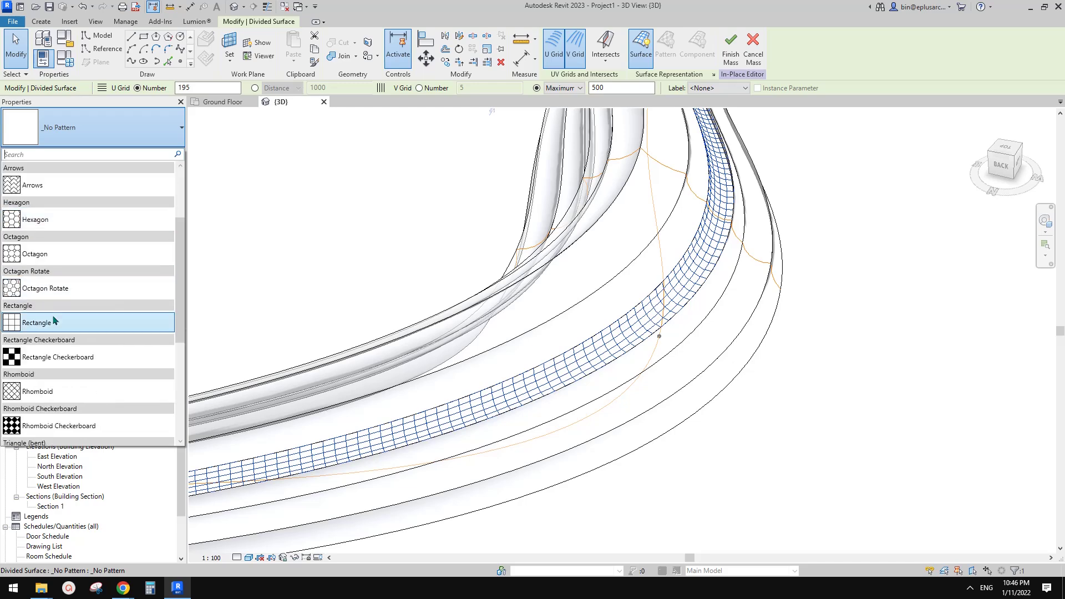
left_click(52, 328)
left_click(831, 339)
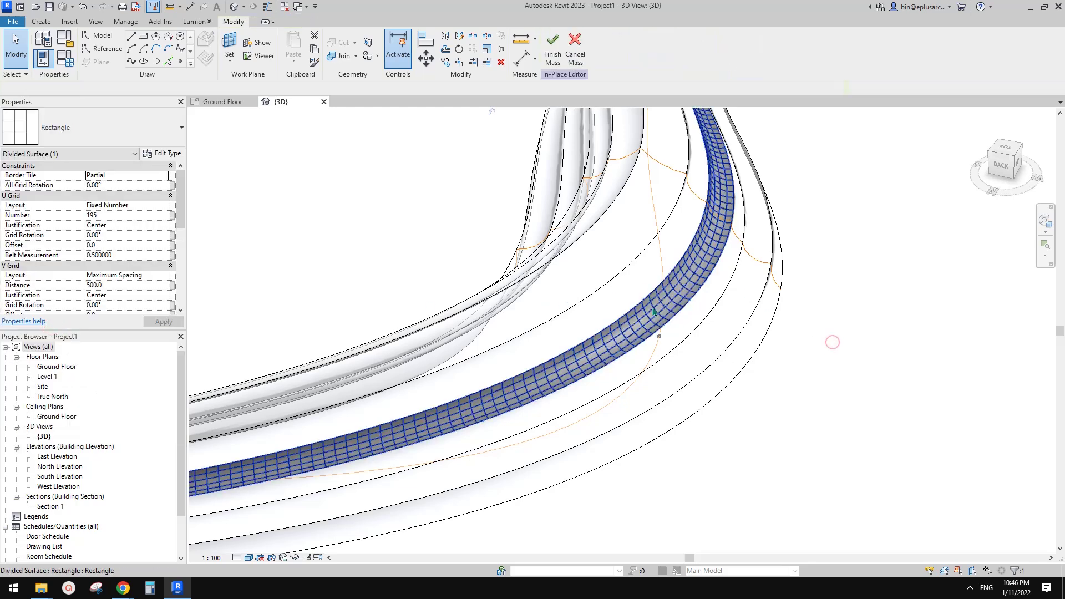
- Compare the strip's rectangle-patterned surface with the building photo in the browser document, and return to the Revit model
middle_click_drag(636, 327, 566, 419, "shift")
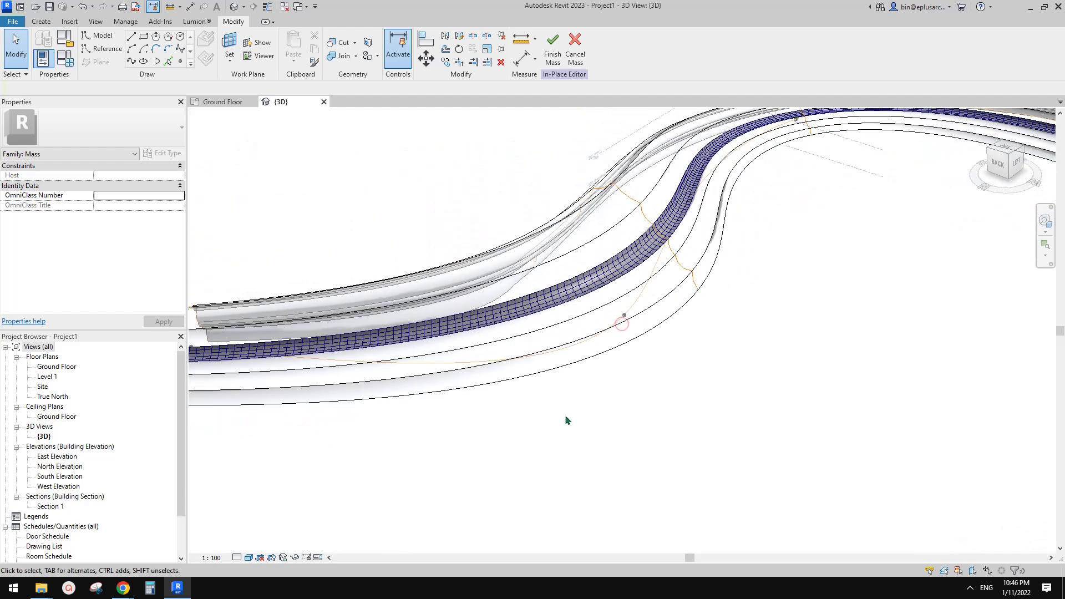
mouse_move(123, 588)
left_click(296, 555)
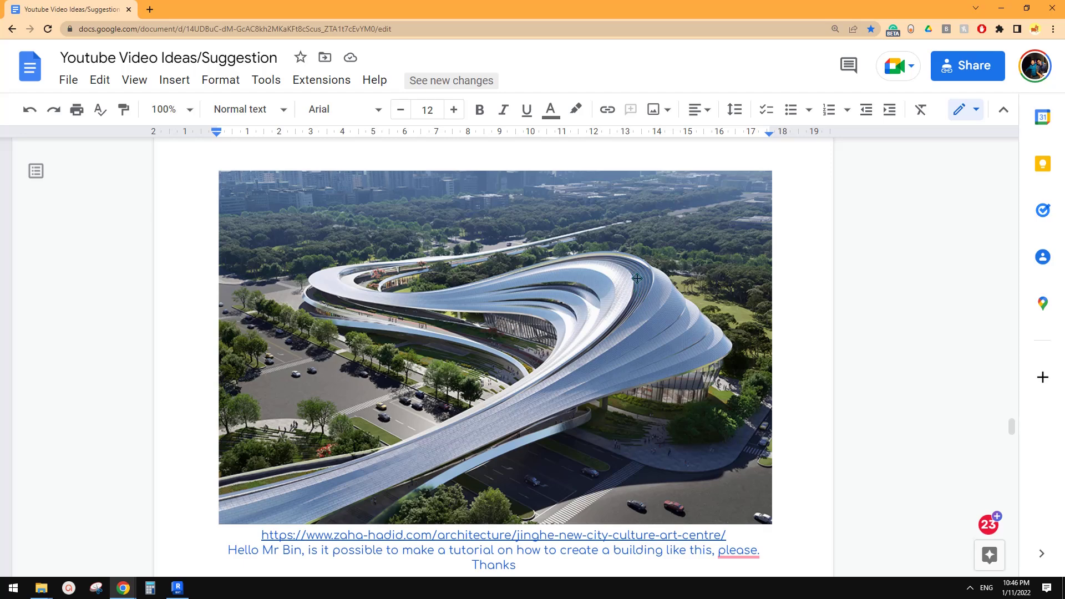
left_click(178, 587)
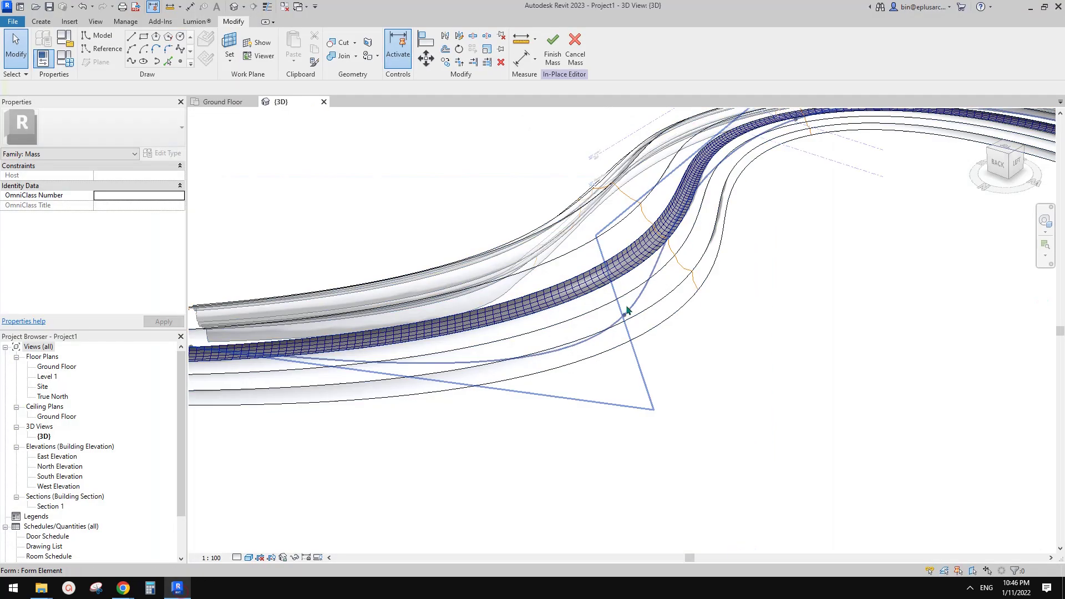
scroll(593, 348, "up", 2)
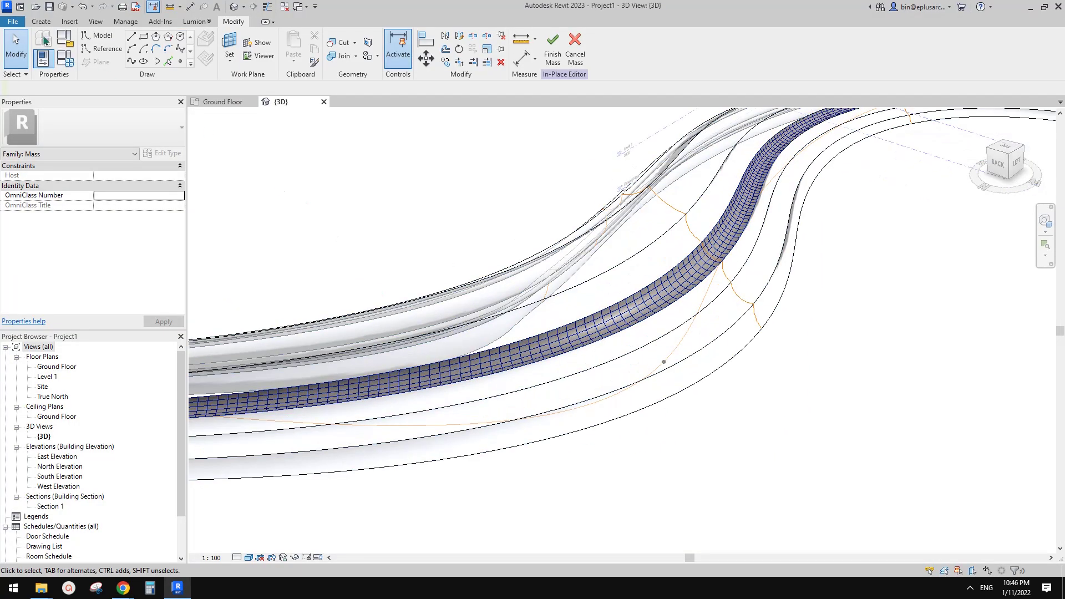
- Create a new family from the Metric Curtain Panel Pattern Based.rft template
left_click(11, 22)
mouse_move(25, 61)
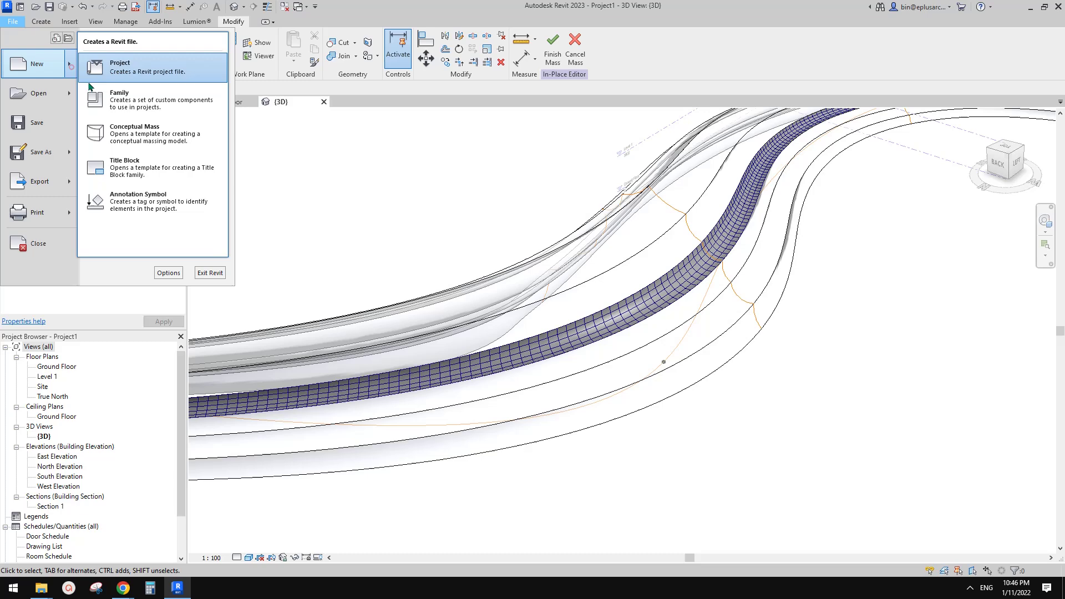
left_click(149, 98)
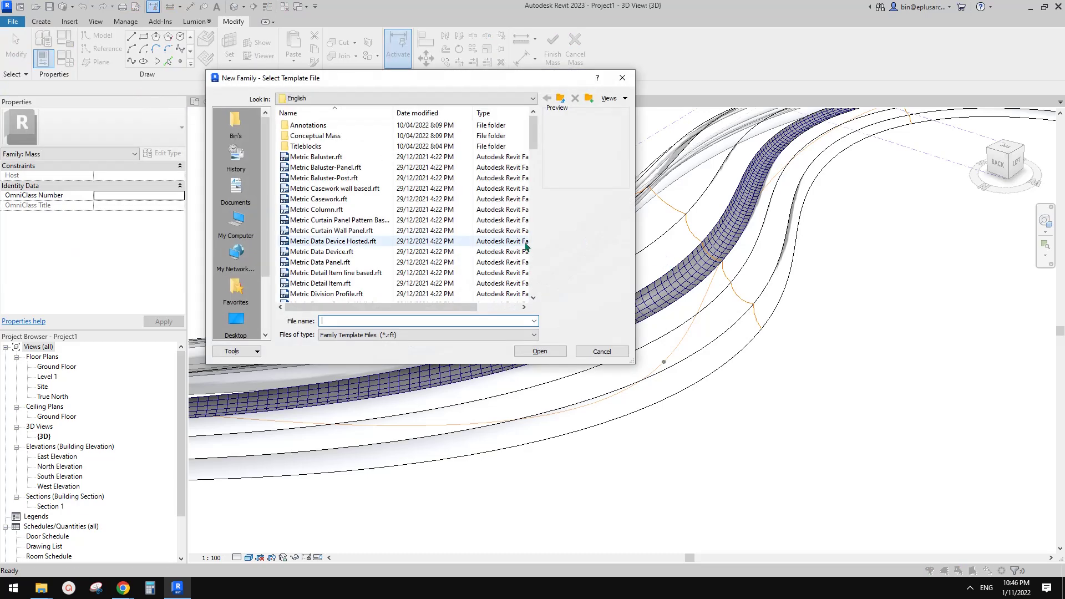
left_click(331, 219)
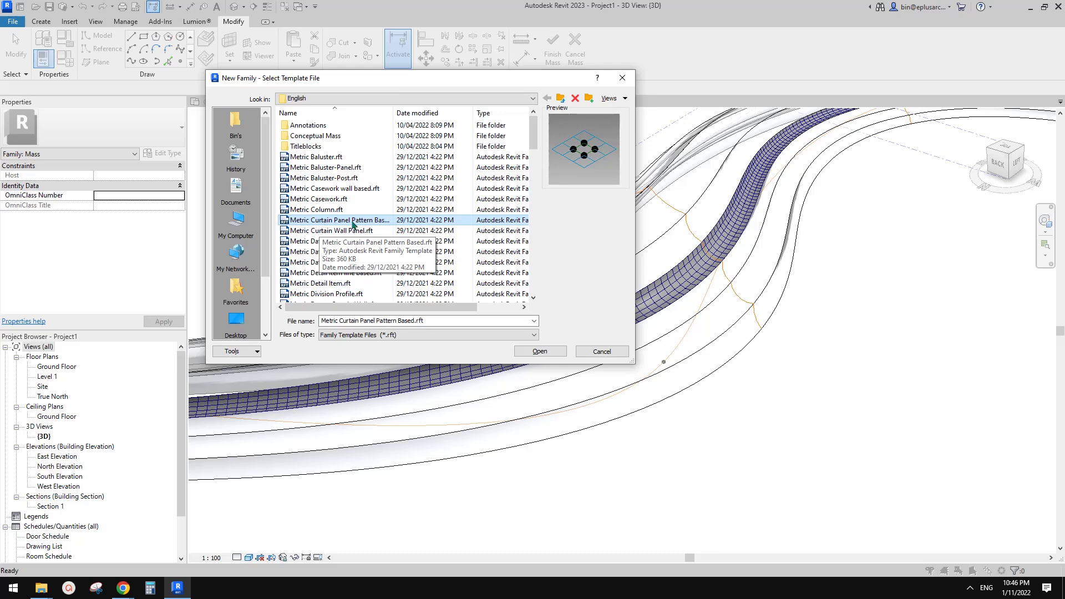
left_click(540, 352)
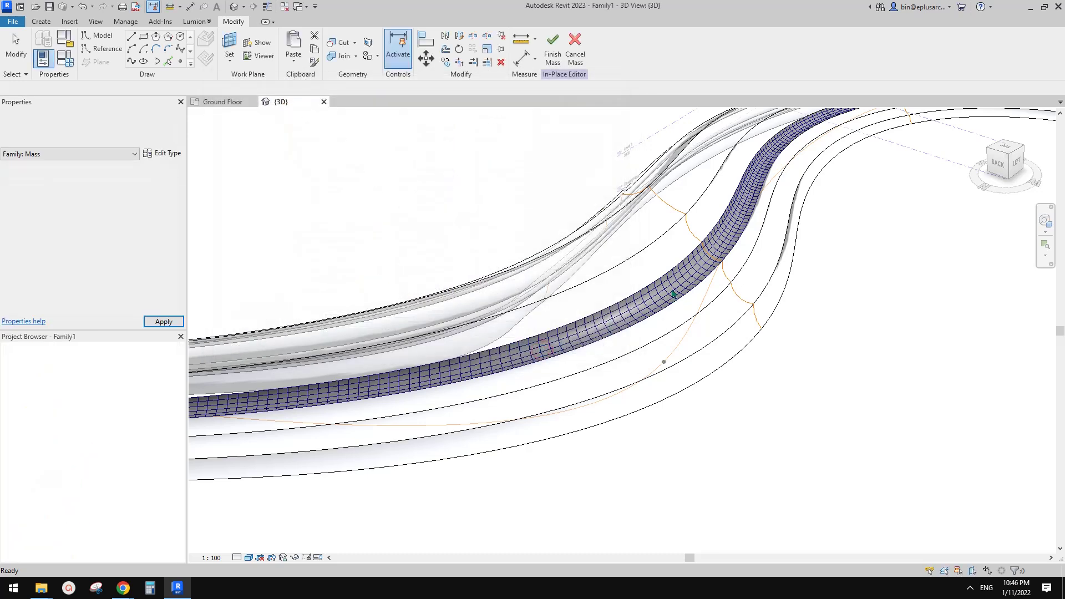
- Place a reference point at about the middle of the upper-left reference line of the panel's four-line frame
key("Tab")
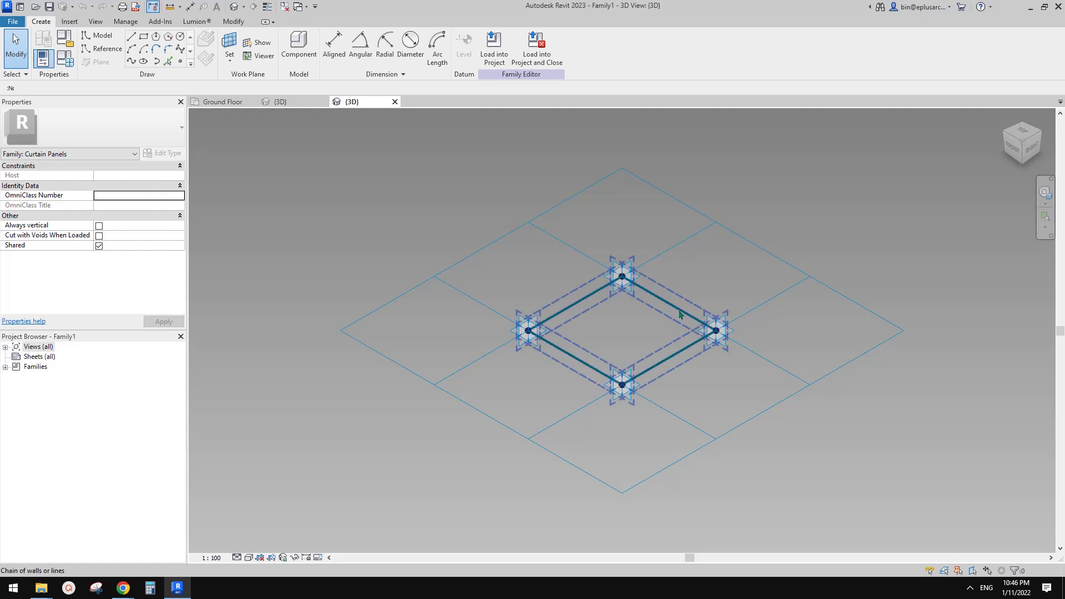
left_click(679, 314)
scroll(675, 326, "up", 2)
middle_click_drag(675, 326, 676, 321)
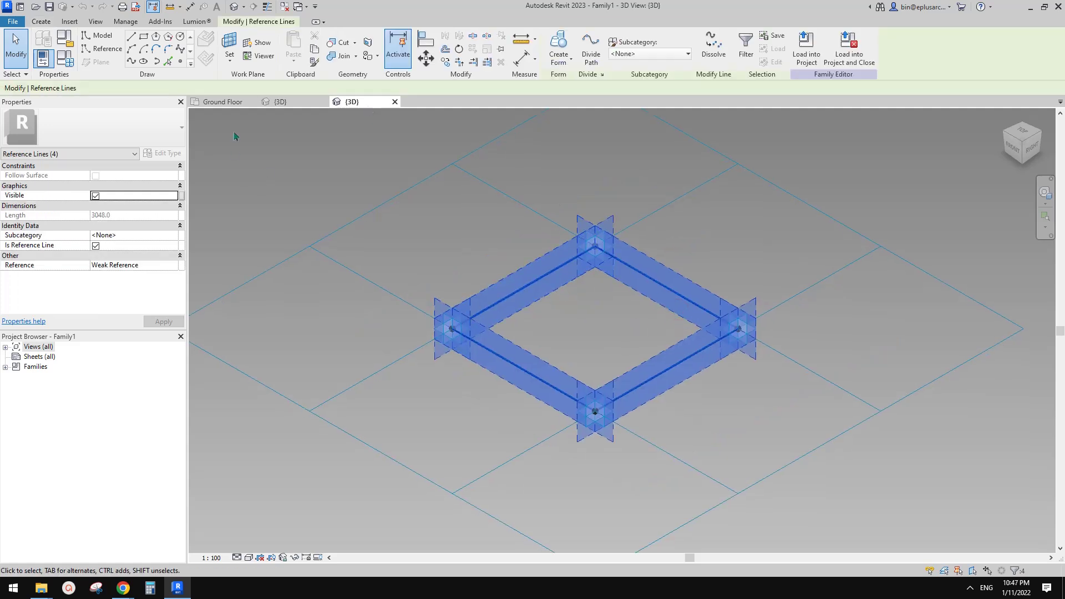
left_click(180, 62)
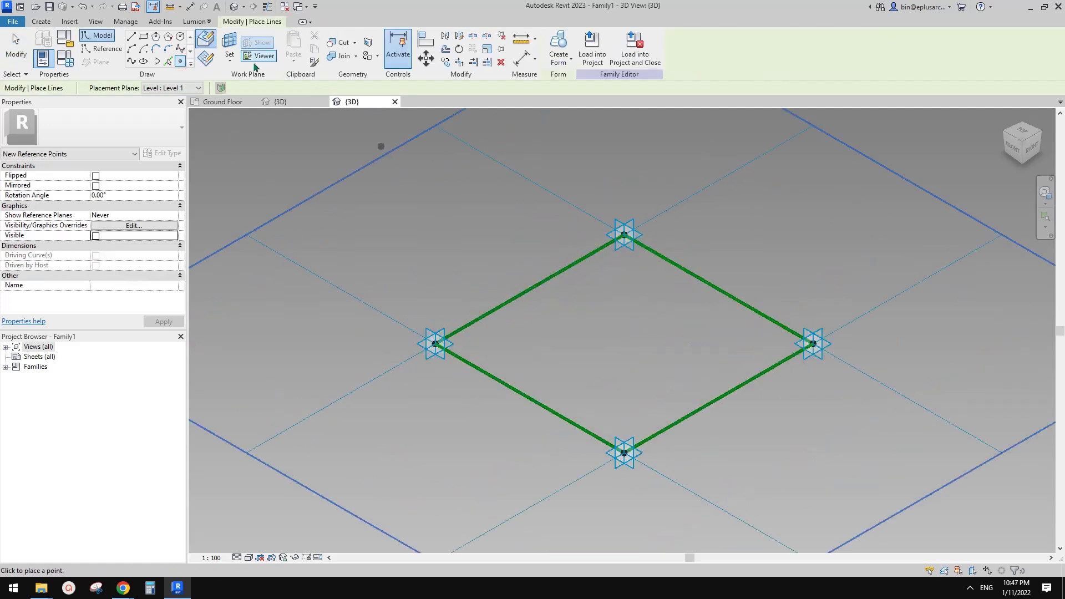
left_click(516, 298)
- Draw a reference-line circle of about 100 mm radius, centred on the reference point and hosted on that point's work plane
left_click(102, 48)
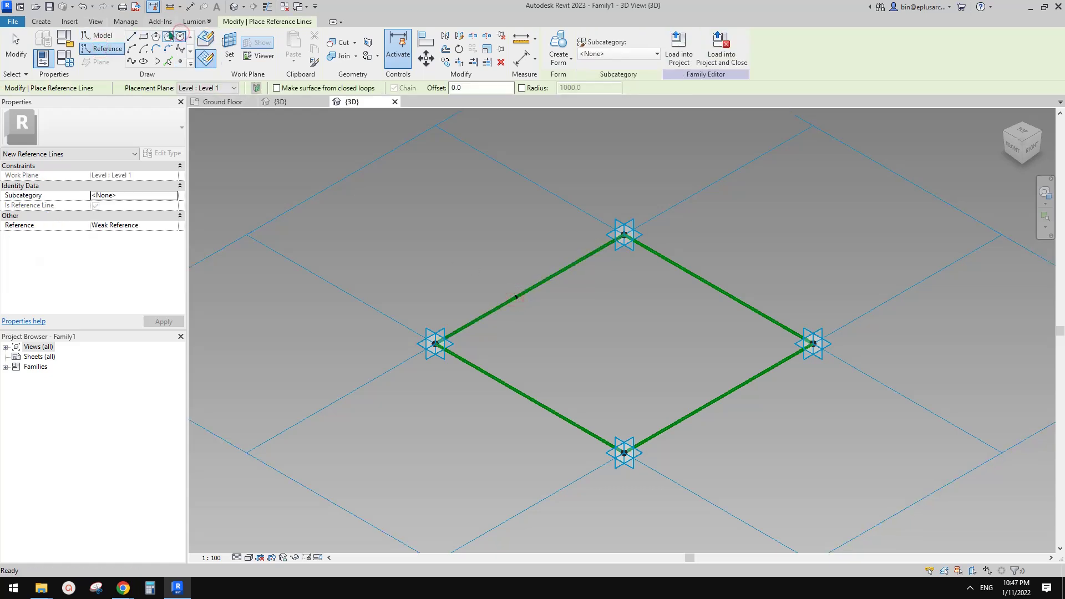
left_click(180, 36)
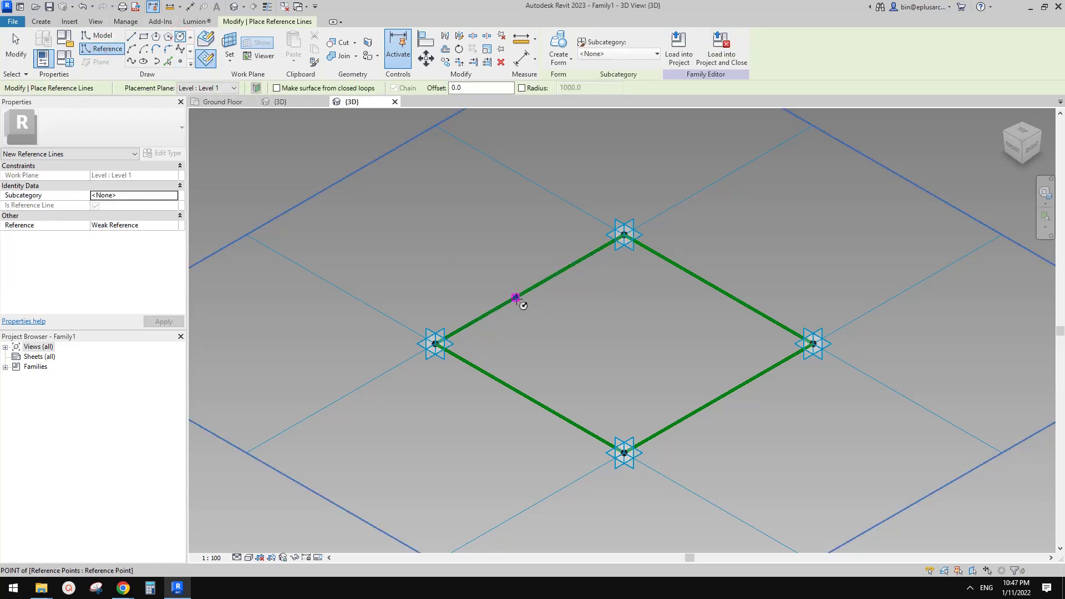
left_click(229, 45)
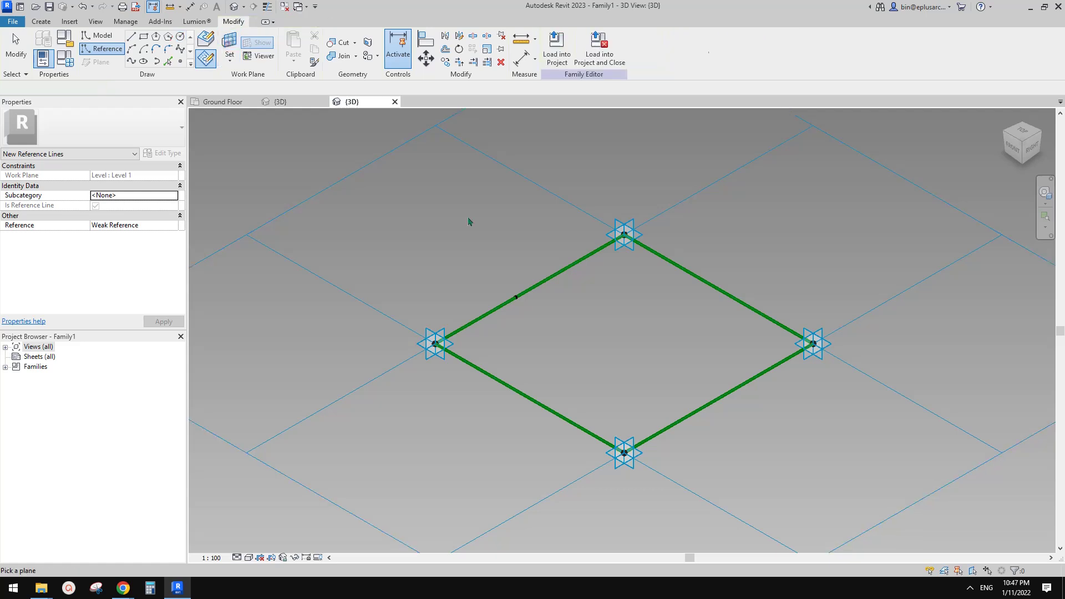
left_click(516, 298)
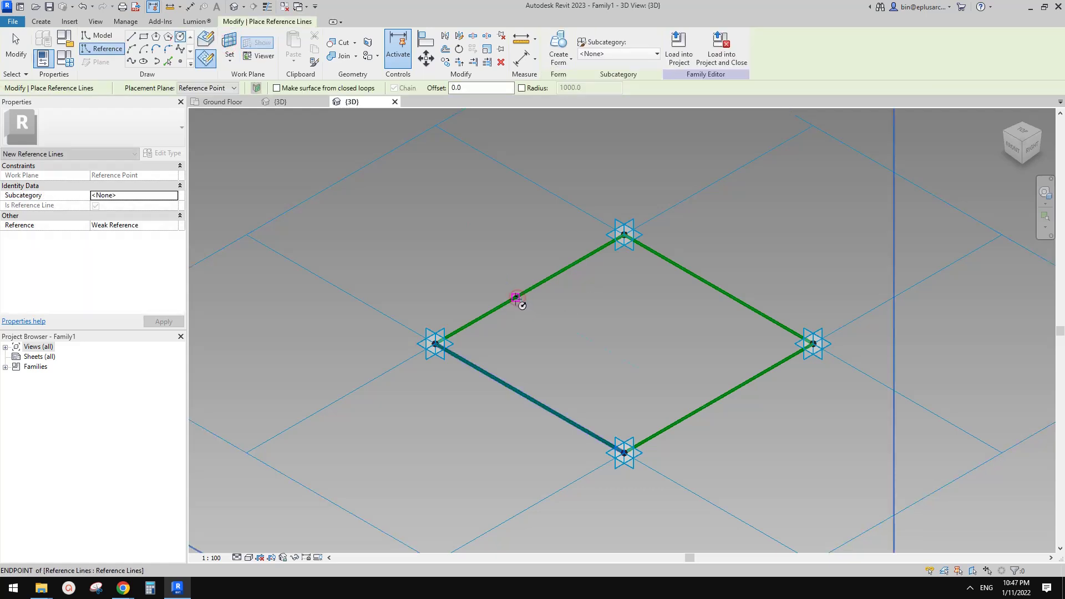
left_click(516, 298)
scroll(514, 294, "up", 5)
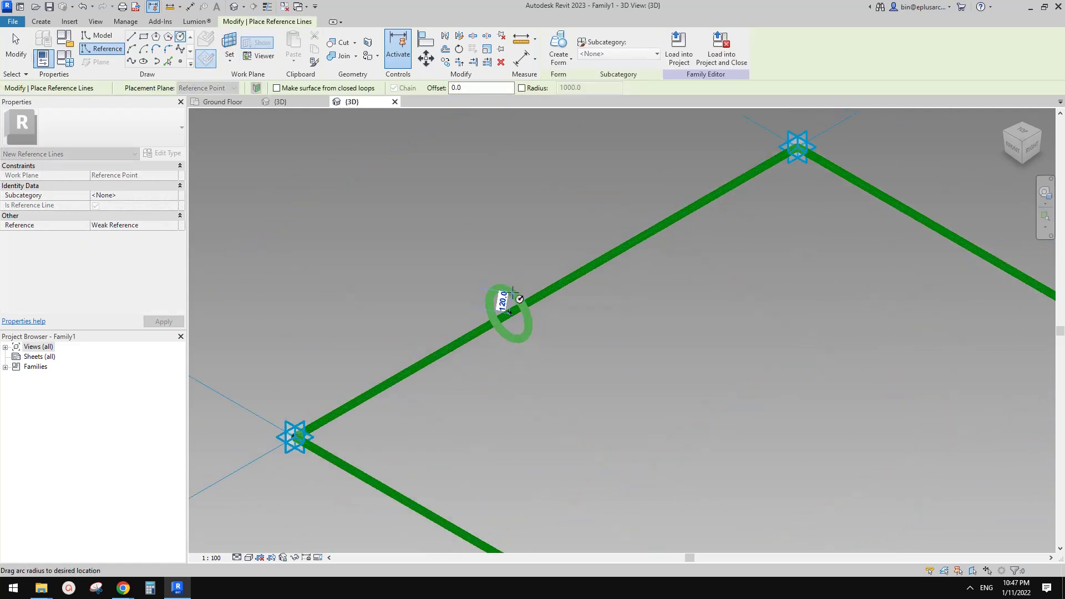
left_click(511, 296)
scroll(543, 286, "down", 2)
key("Escape")
key("Escape")
- Create a solid form by sweeping the circle along the chain of four reference lines
left_click(529, 319)
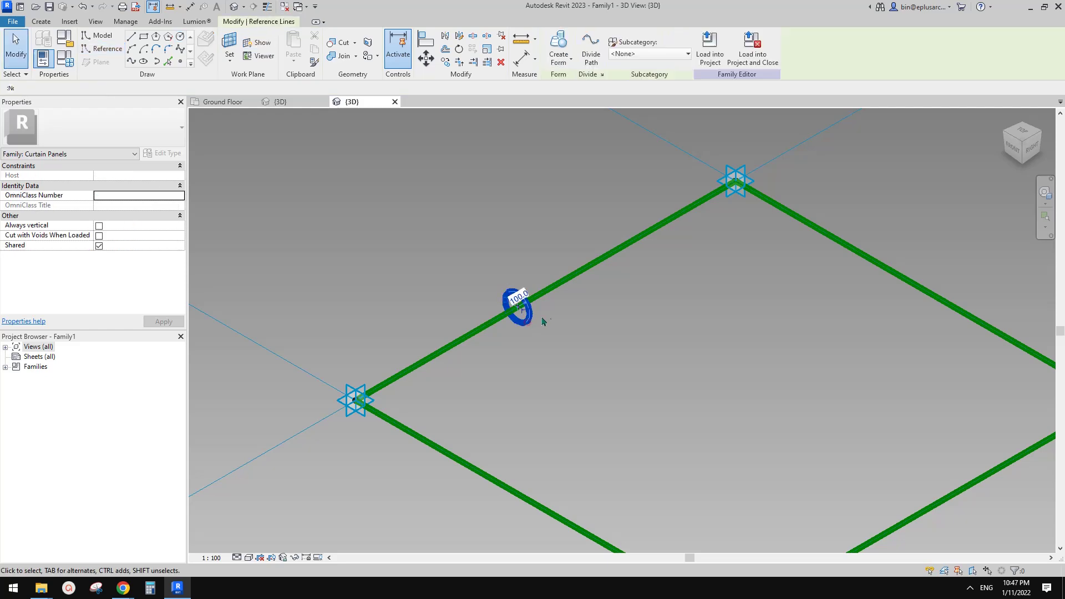
scroll(541, 318, "down", 3)
key("Tab")
left_click(569, 288, "ctrl")
left_click(556, 46)
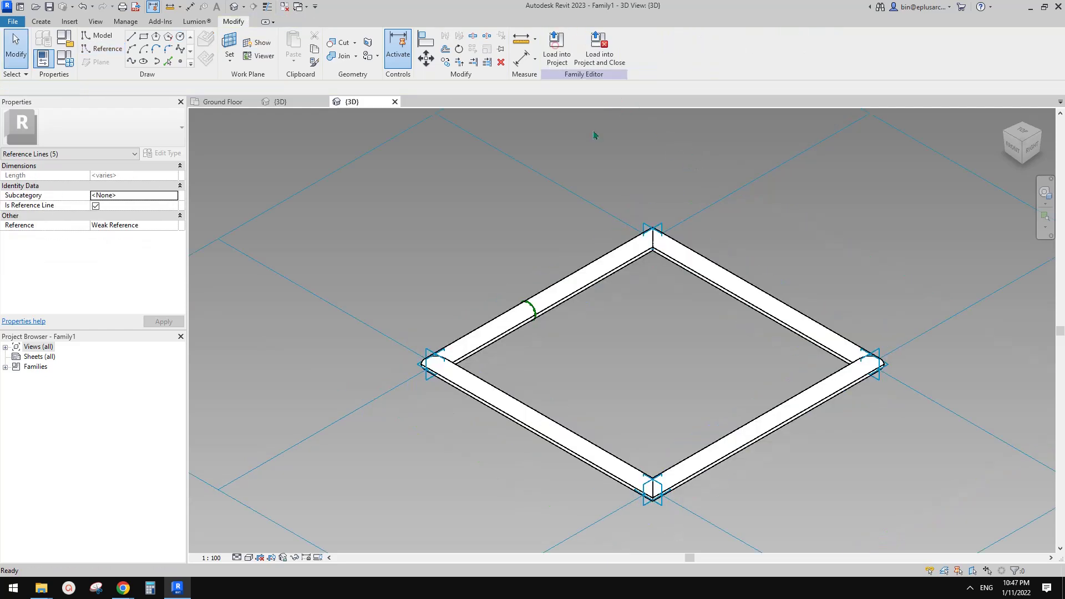
left_click(682, 323)
- Temporarily hide the swept tubular frame around the panel outline
middle_click_drag(652, 357, 616, 351)
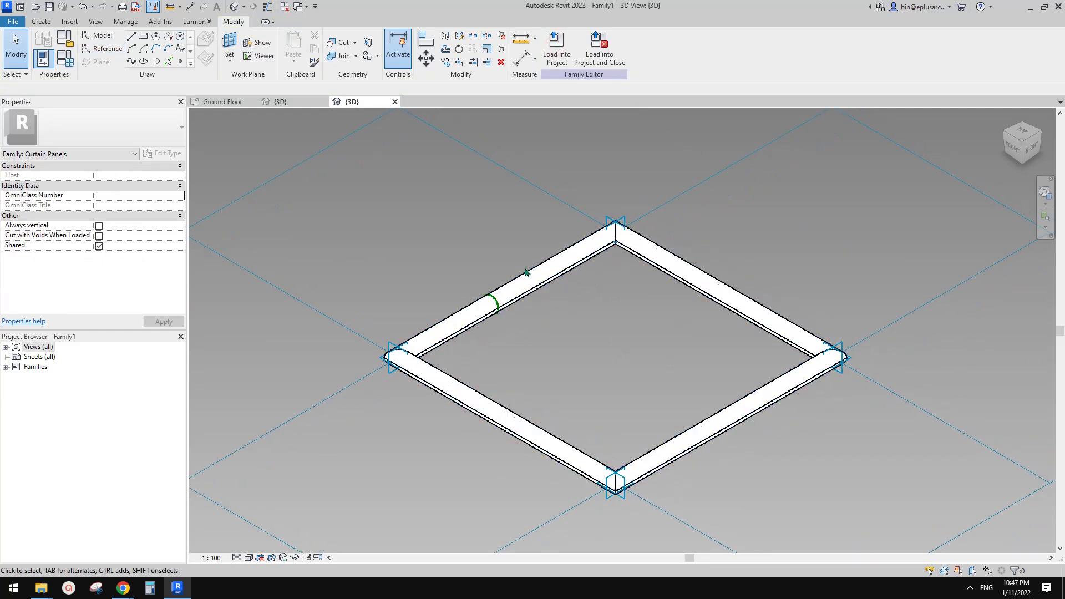
middle_click_drag(607, 307, 618, 309)
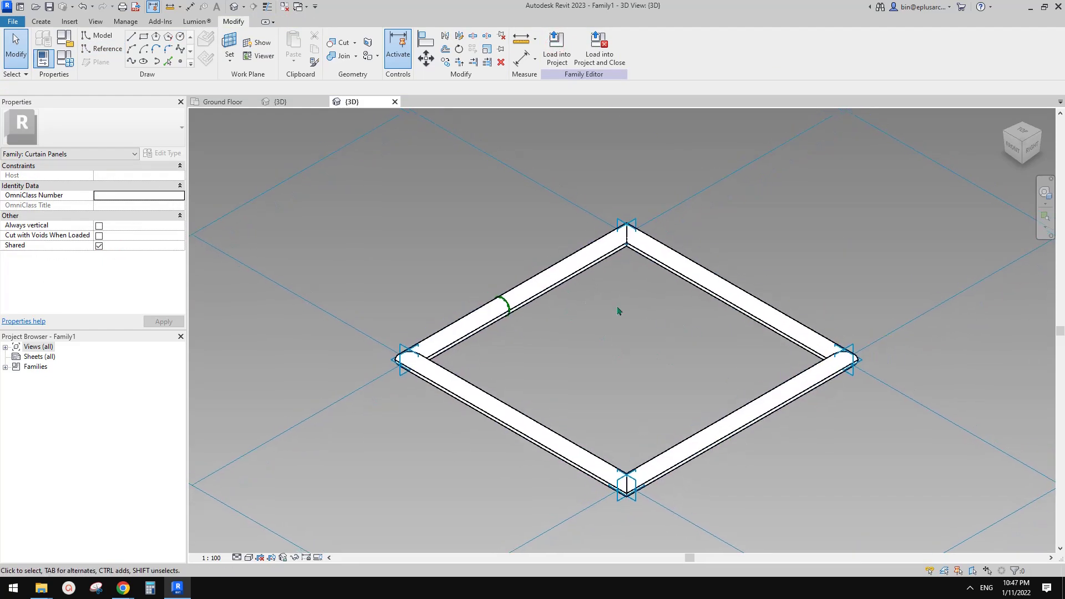
left_click(563, 282)
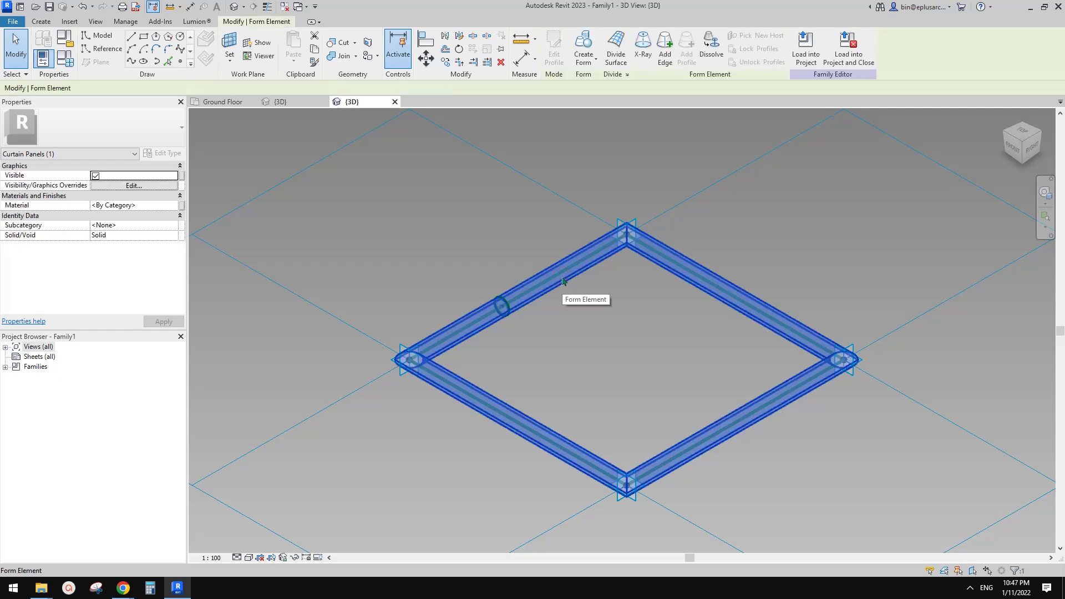
key("h")
key("h")
- Create a solid extruded form from the chain of four reference lines, choosing the extrusion rather than the flat surface
key("Tab")
left_click(555, 280)
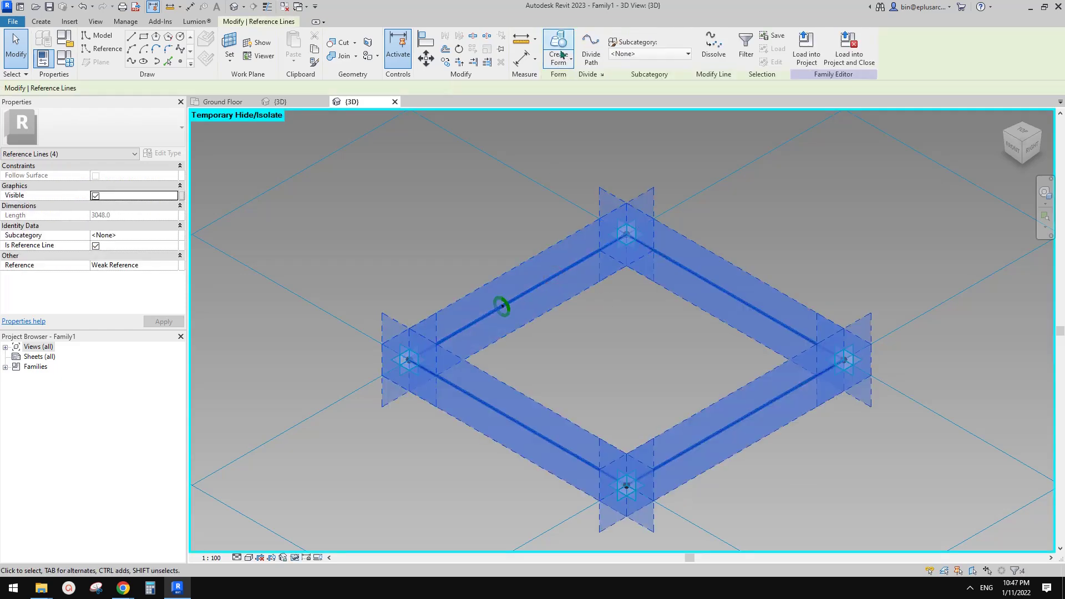
left_click(562, 54)
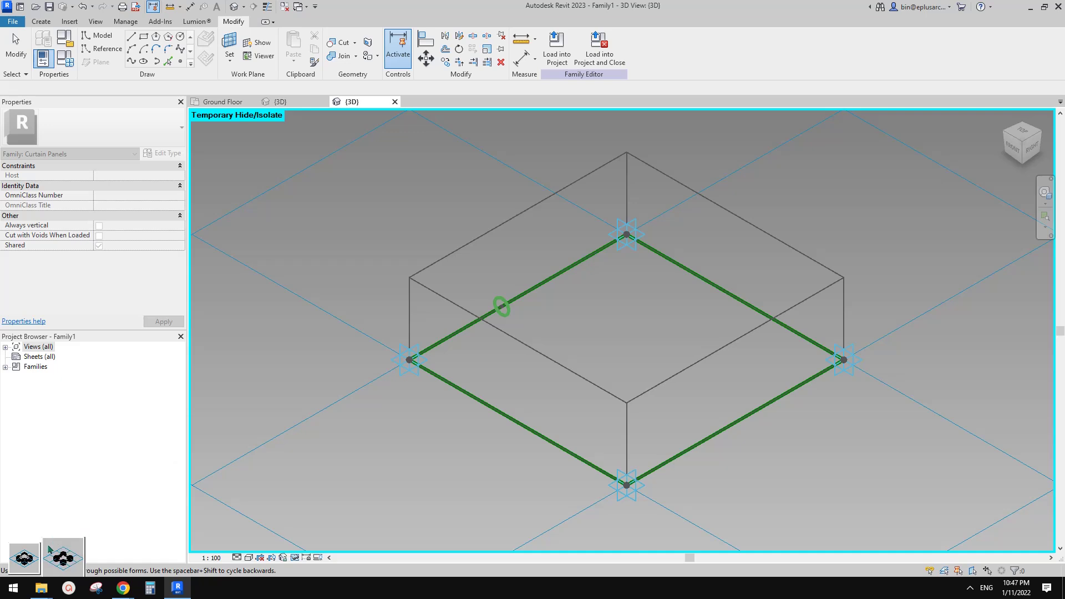
left_click(49, 551)
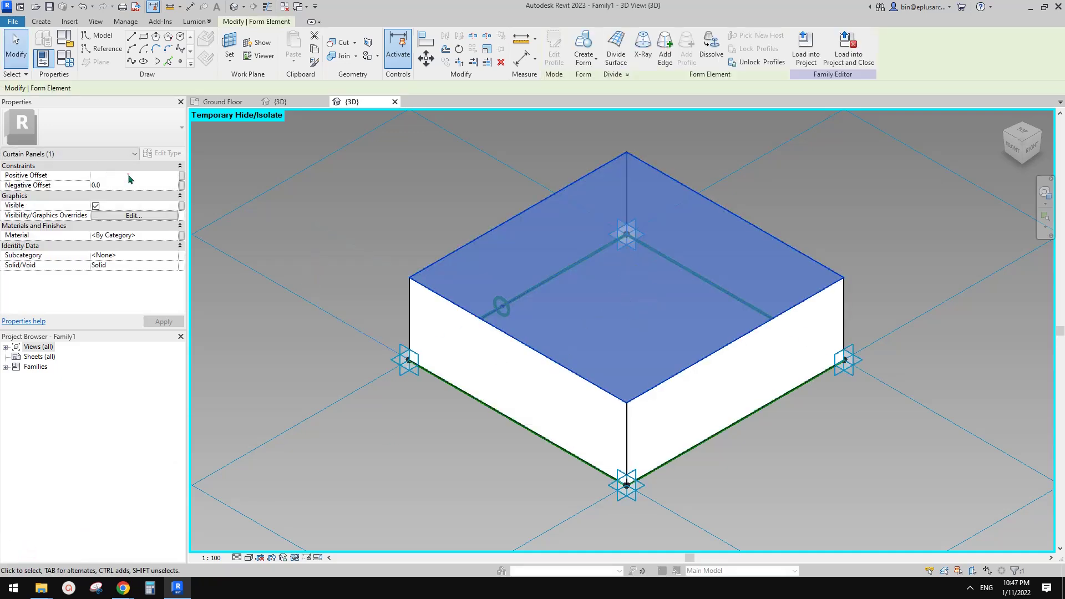
- Set the infill form's positive and negative offsets to 10 and its material to Glass, and bring back the hidden frame
type("1")
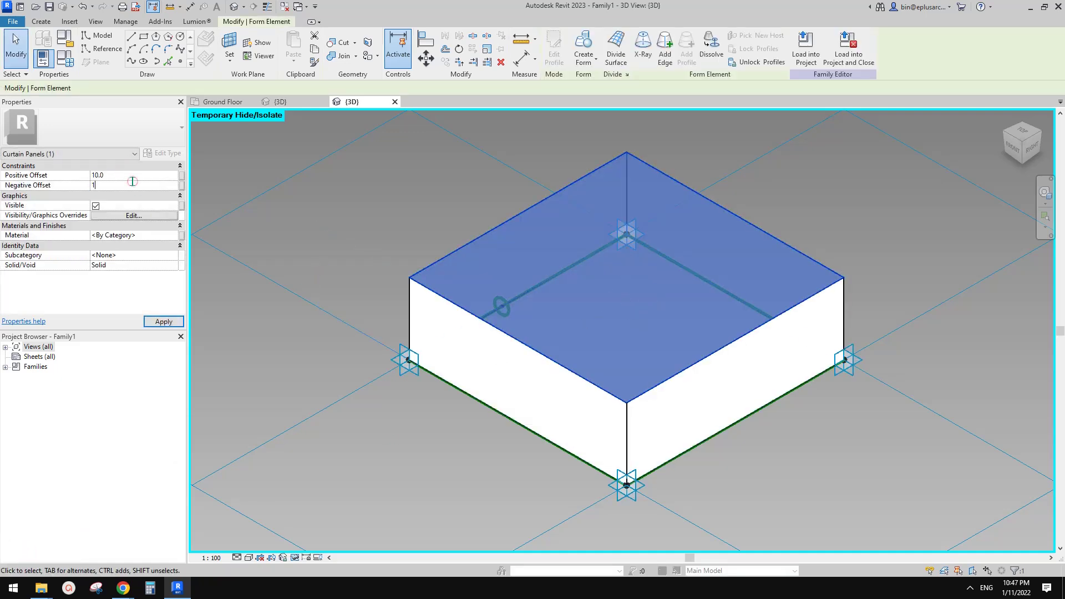
type("10")
key("Return")
left_click(150, 235)
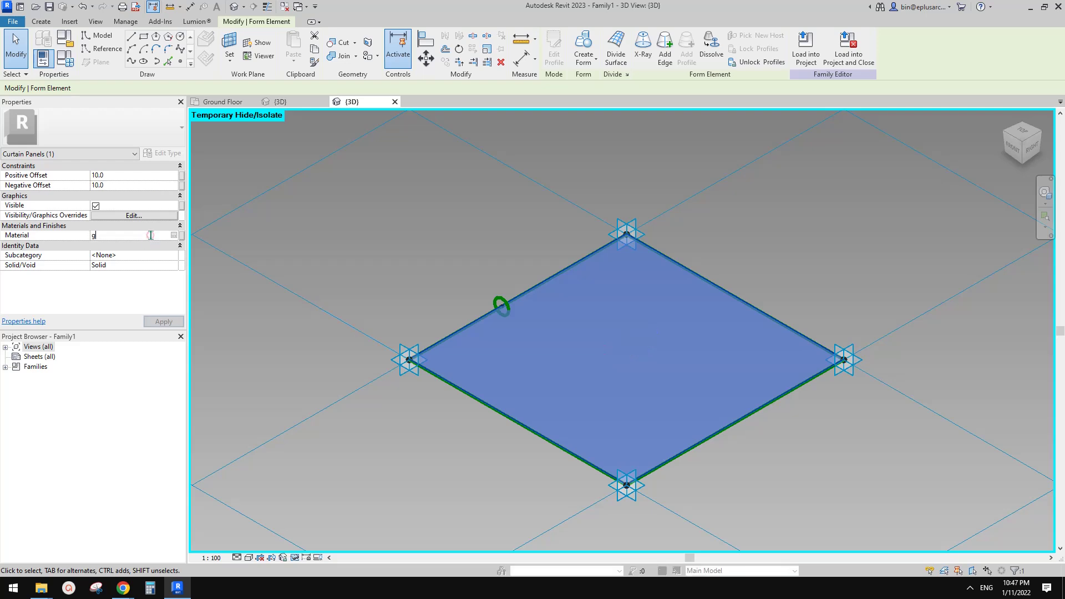
type("glass")
key("Return")
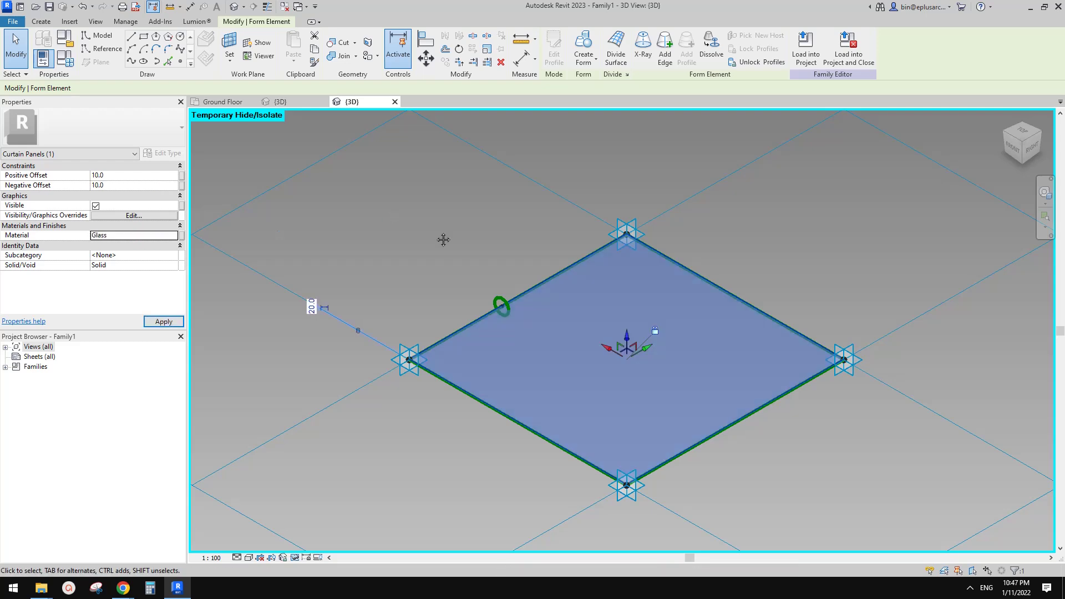
key("Escape")
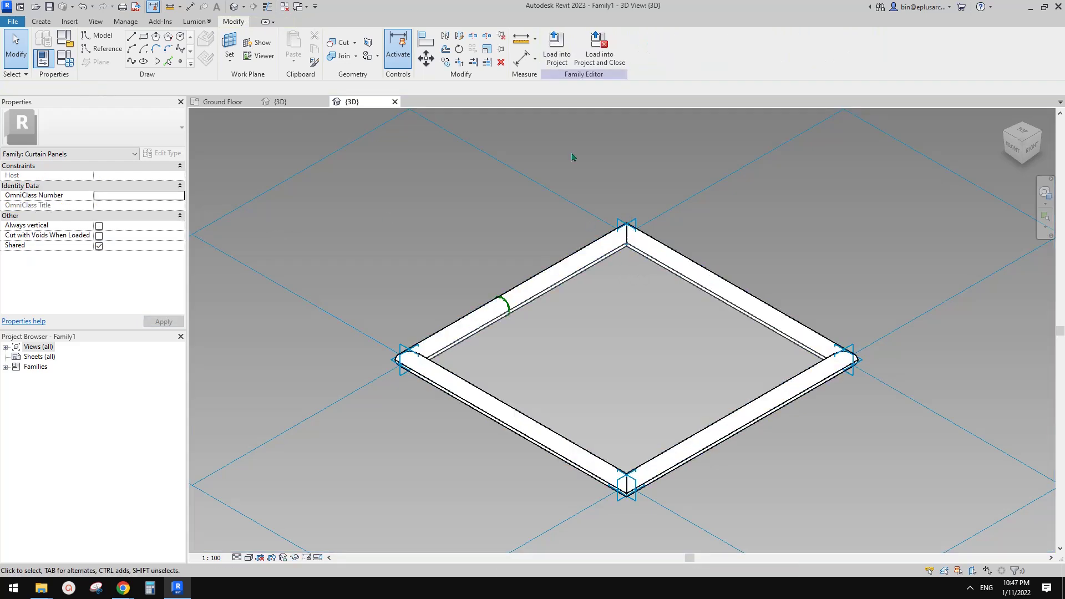
- Load the panel family into the project and show the in-place mass in its 3D view
left_click(557, 49)
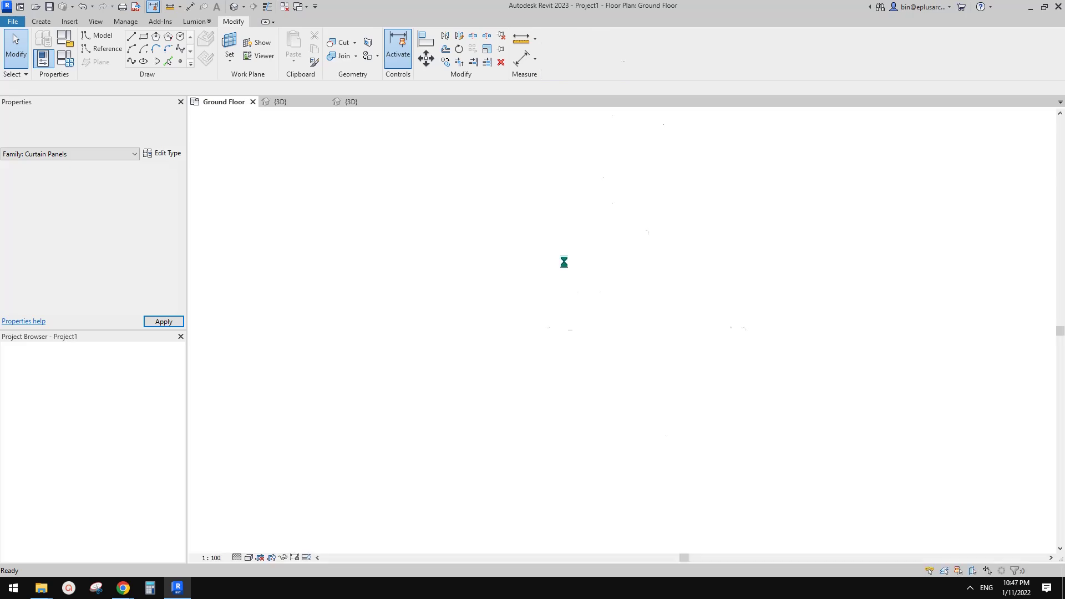
left_click(233, 7)
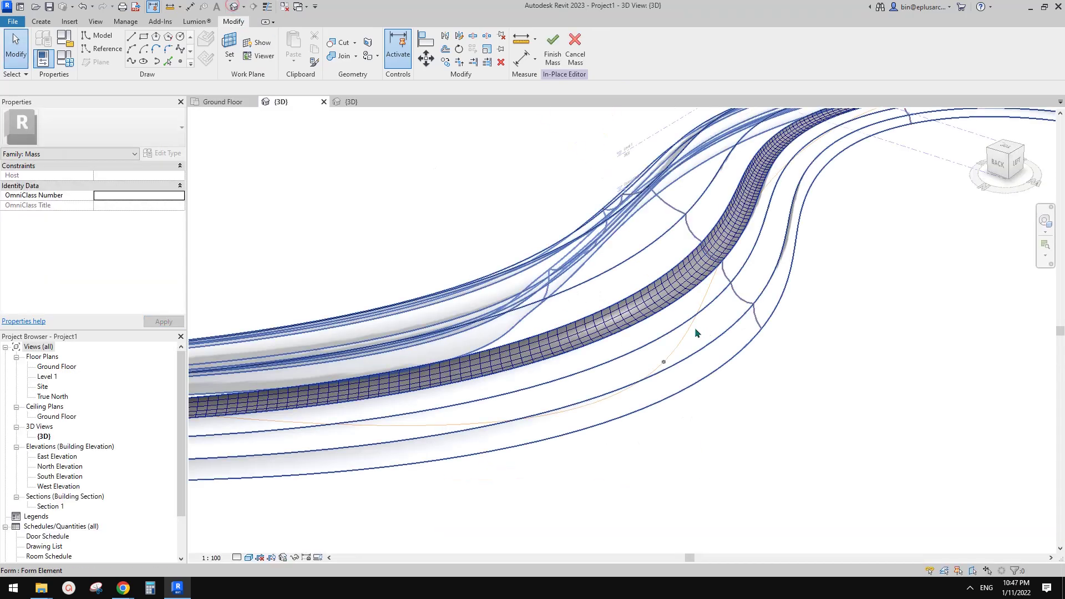
scroll(593, 298, "up", 2)
scroll(593, 298, "down", 2)
middle_click_drag(608, 366, 653, 406, "shift")
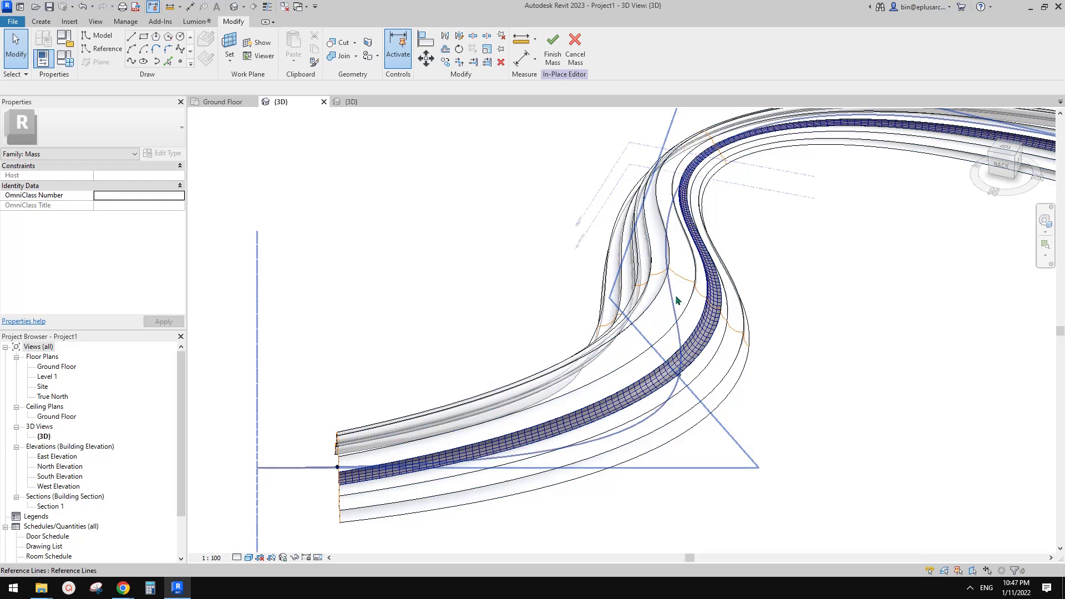
- Divide the surface of the wide curved band above the already patterned band of the mass
key("Tab")
left_click(683, 296)
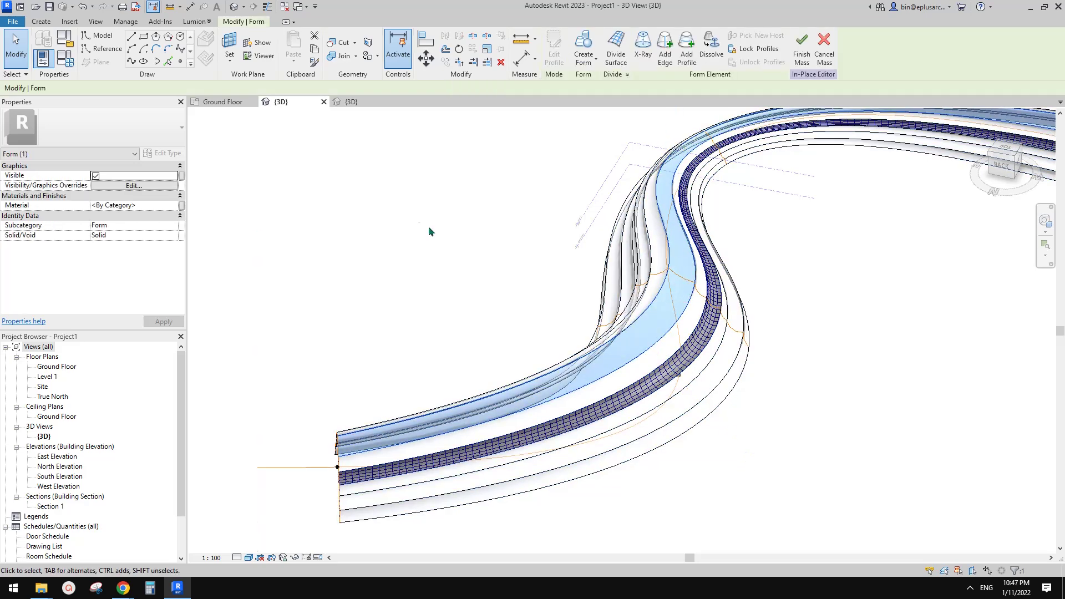
left_click(615, 50)
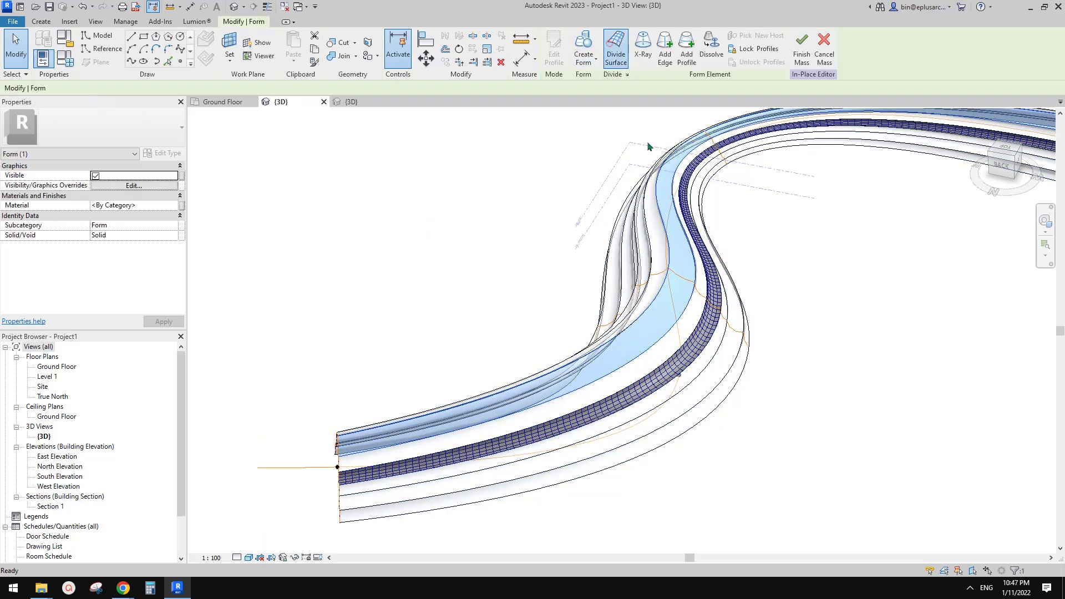
scroll(708, 300, "up", 3)
middle_click_drag(708, 300, 644, 294, "shift")
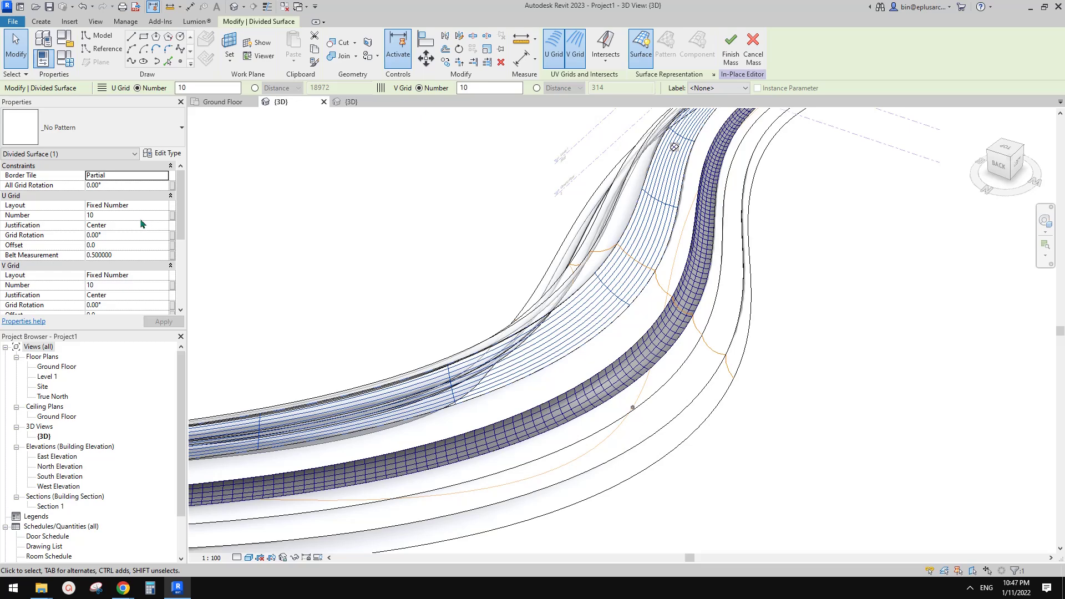
- Set the divided surface's U grid number to 100 and its V grid number to 5
left_click(120, 218)
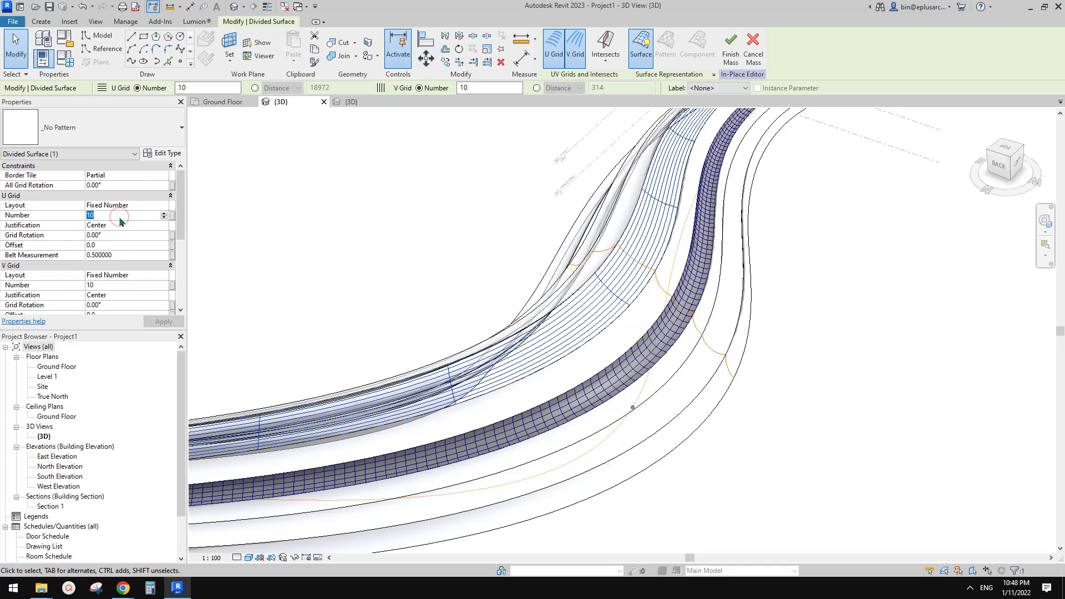
type("5")
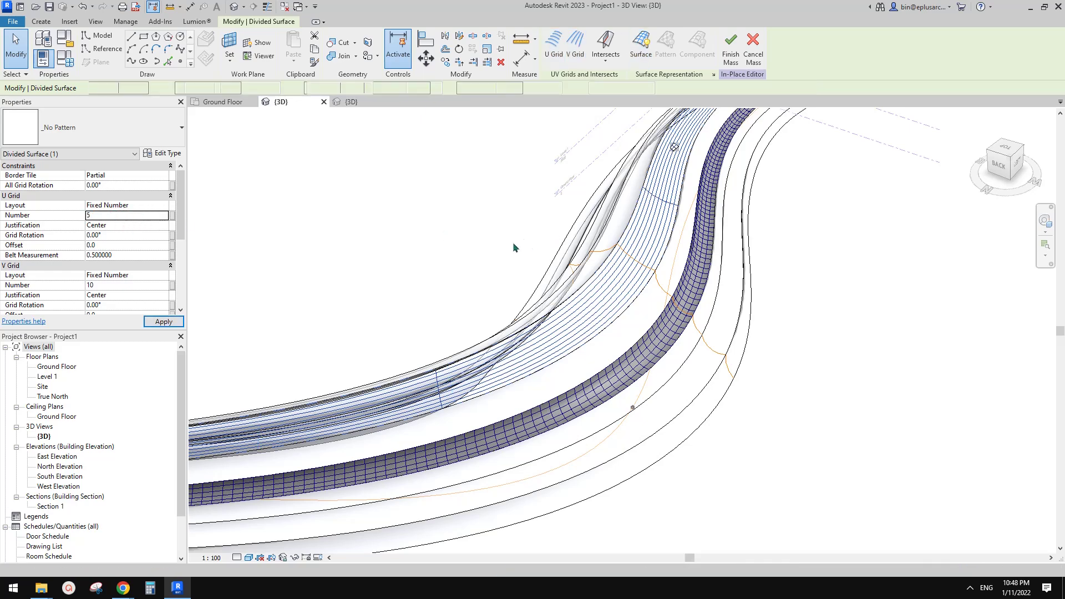
left_click(123, 285)
type("5")
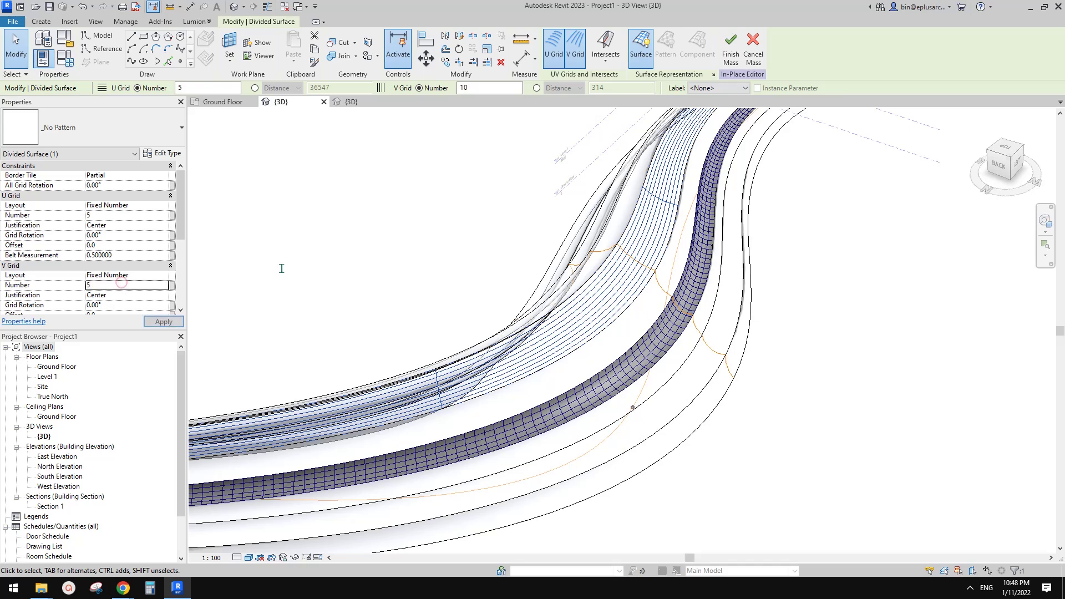
left_click(116, 216)
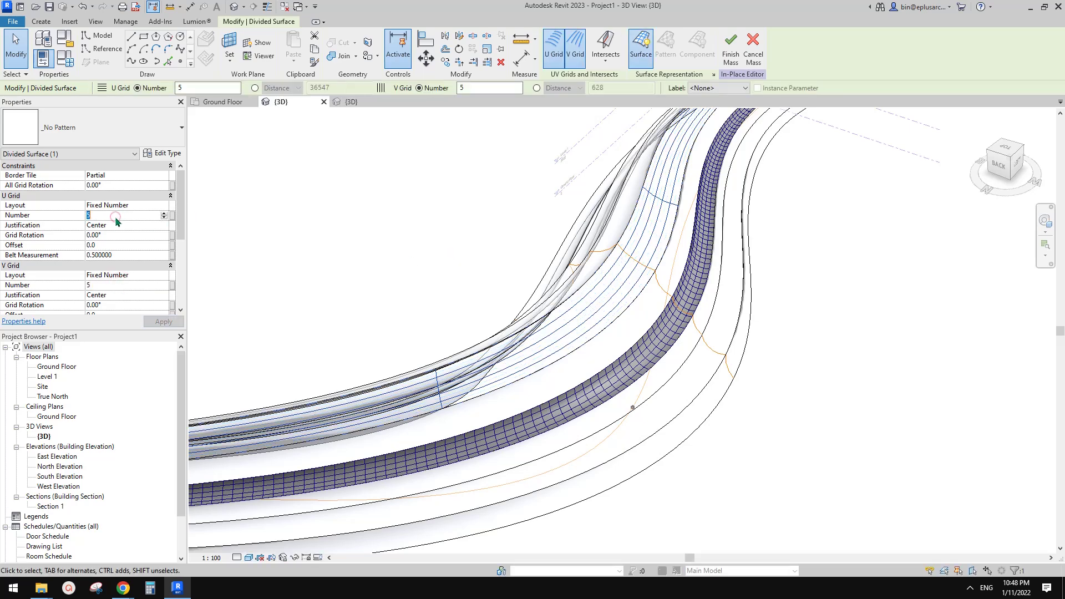
type("100")
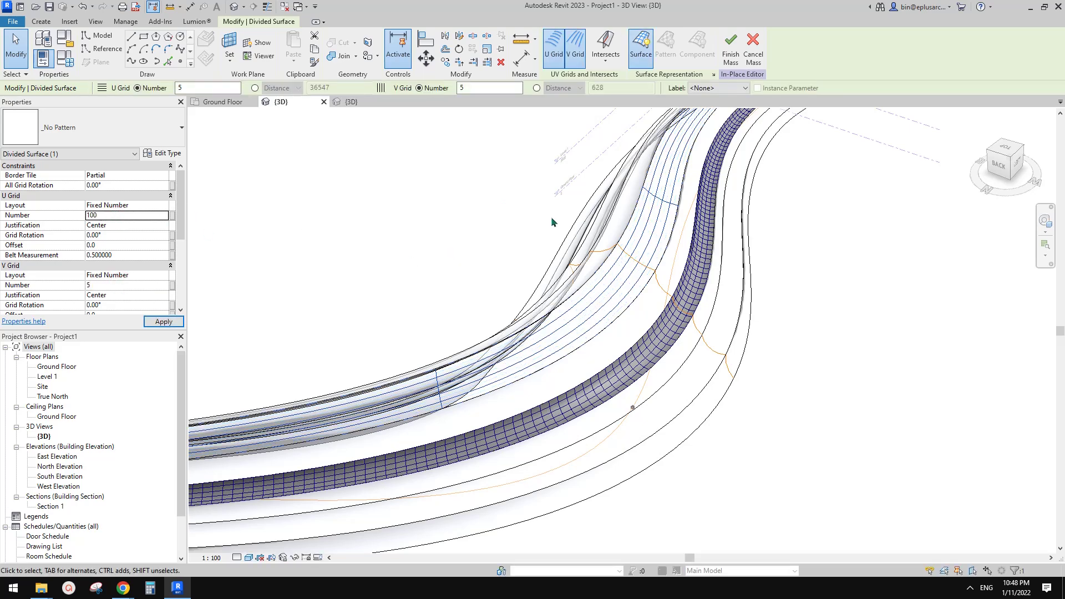
scroll(616, 307, "up", 2)
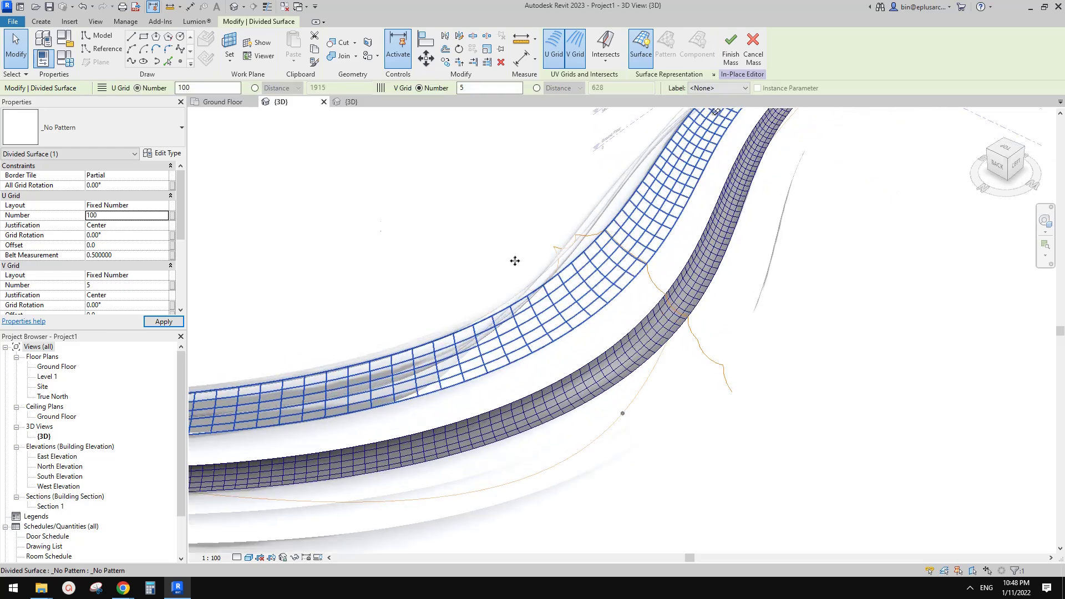
- Apply the loaded Family1 rectangle panel to the divided surface
left_click(127, 130)
scroll(130, 254, "down", 2)
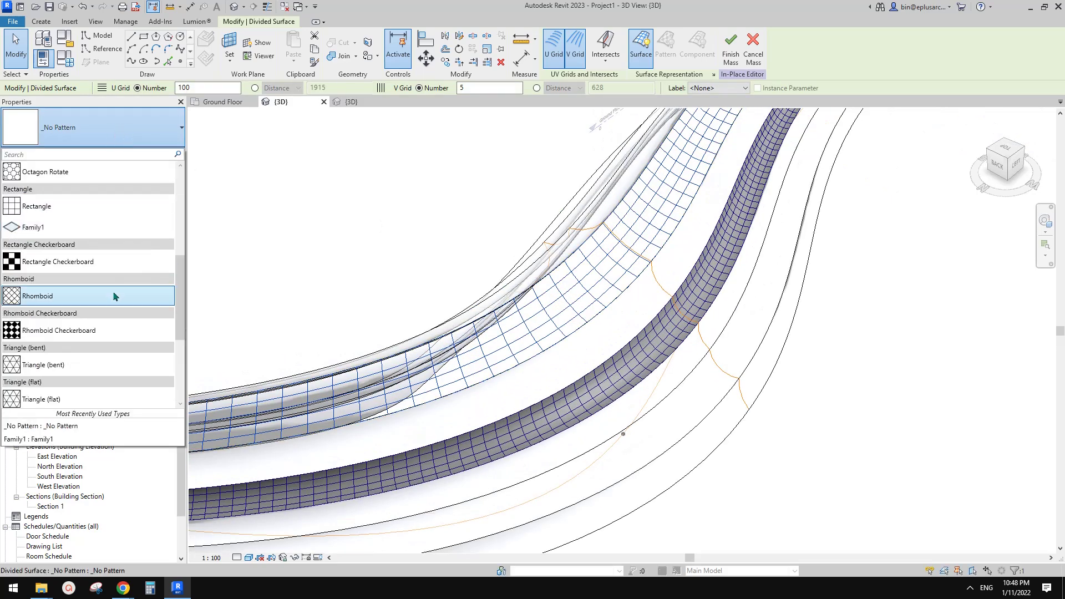
left_click(42, 232)
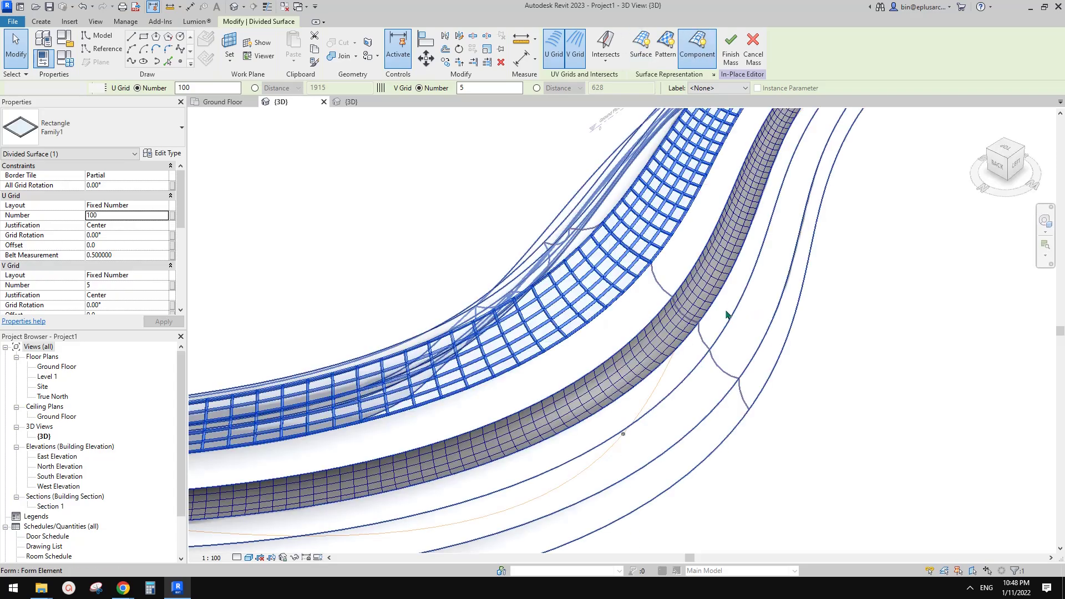
left_click(743, 314)
- Scale up the middle profile's whole chain of reference lines about its reference point to enlarge the mass at the bend
middle_click_drag(743, 314, 674, 441, "shift")
scroll(719, 389, "up", 2)
middle_click_drag(718, 388, 632, 330, "shift")
key("Tab")
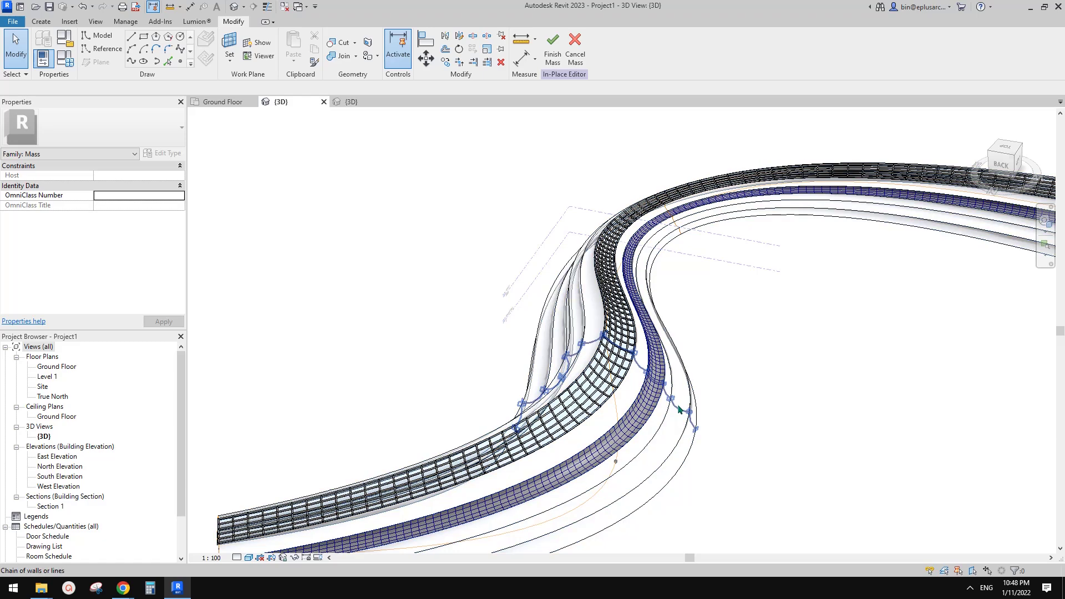
left_click(678, 405)
scroll(589, 340, "down", 2)
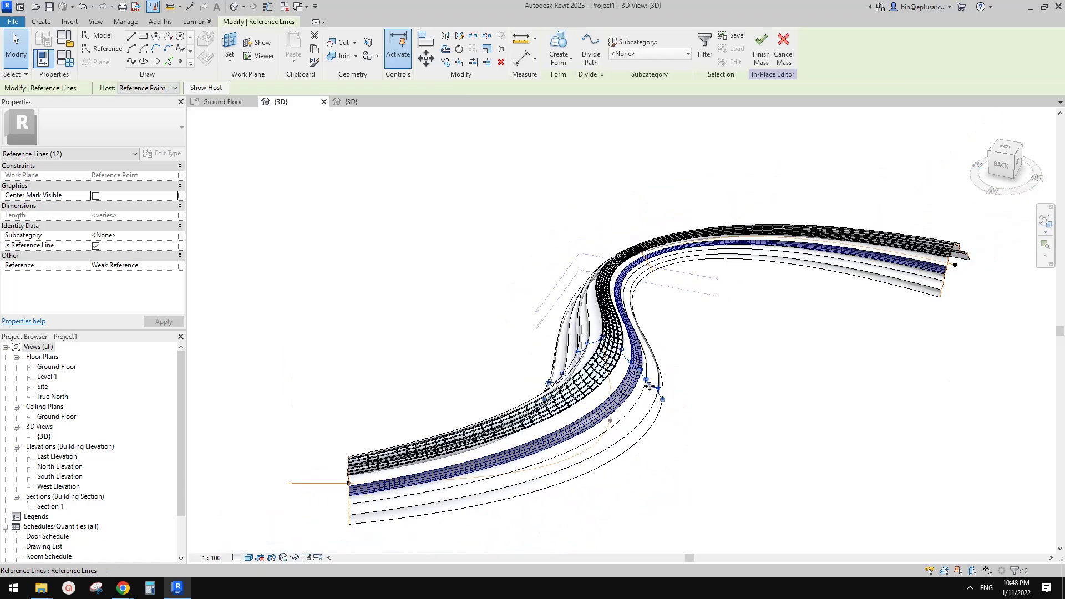
scroll(626, 376, "up", 2)
key("r")
key("e")
left_click(575, 414)
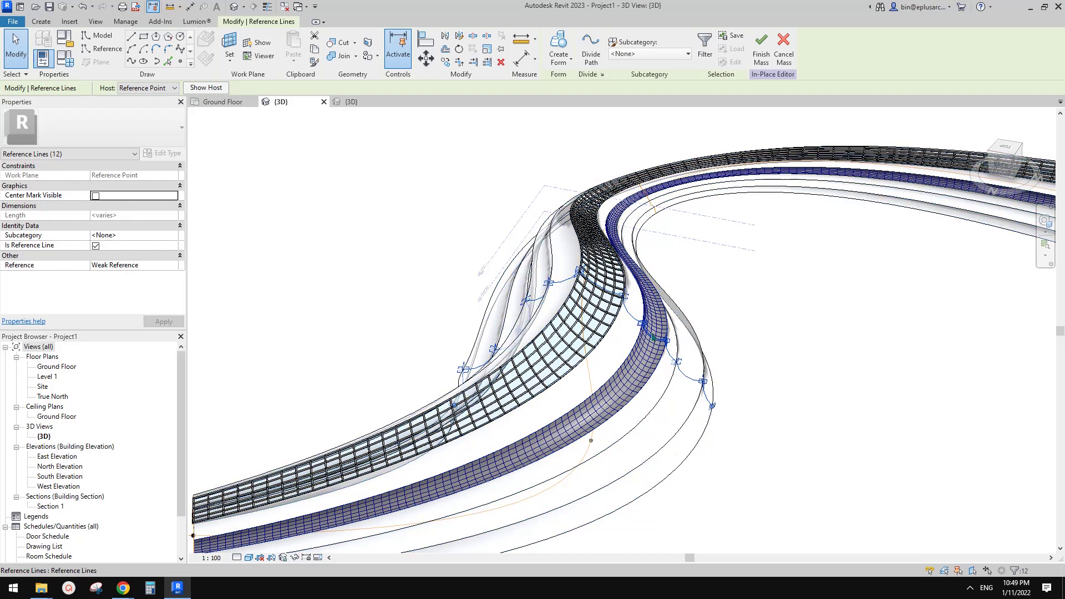
- Examine the enlarged middle profile and the panelled and patterned bands of the mass from several directions
scroll(665, 289, "down", 1)
key("Escape")
key("Tab")
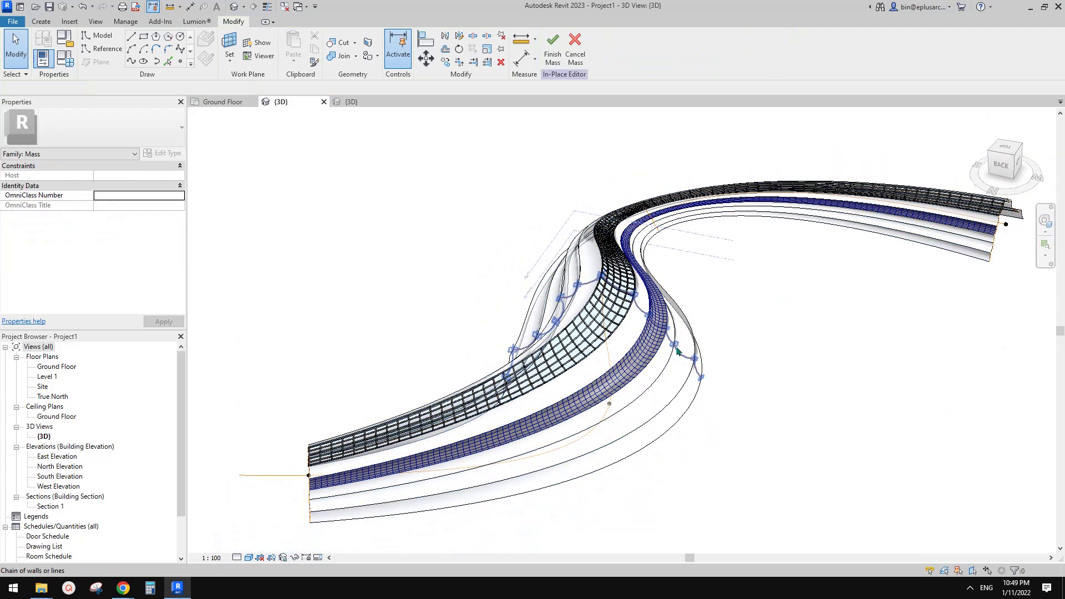
left_click(669, 347)
middle_click_drag(670, 348, 685, 388, "shift")
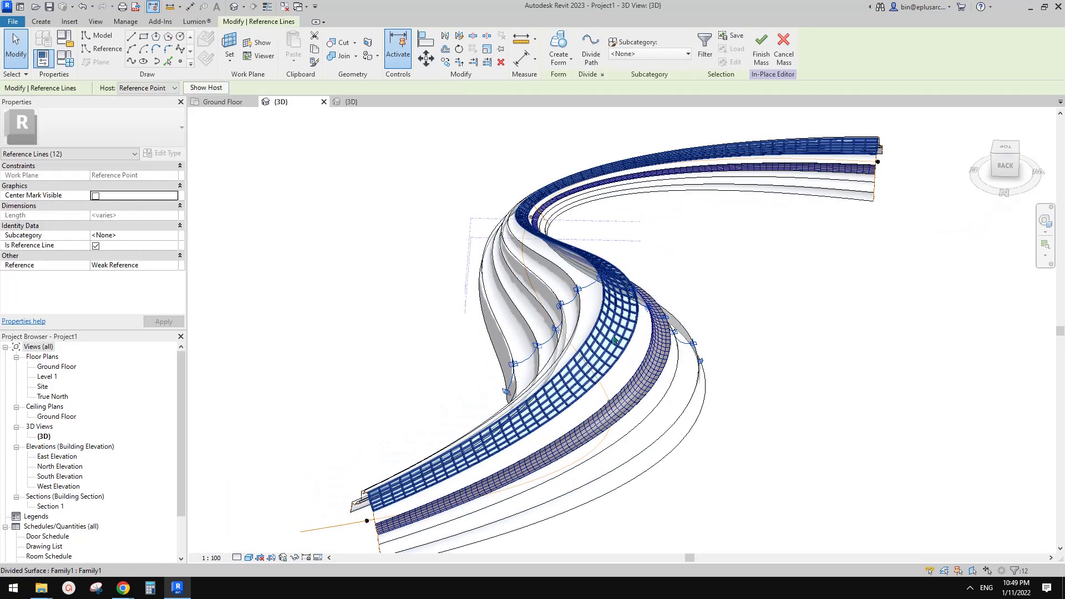
left_click(613, 334)
left_click(565, 304)
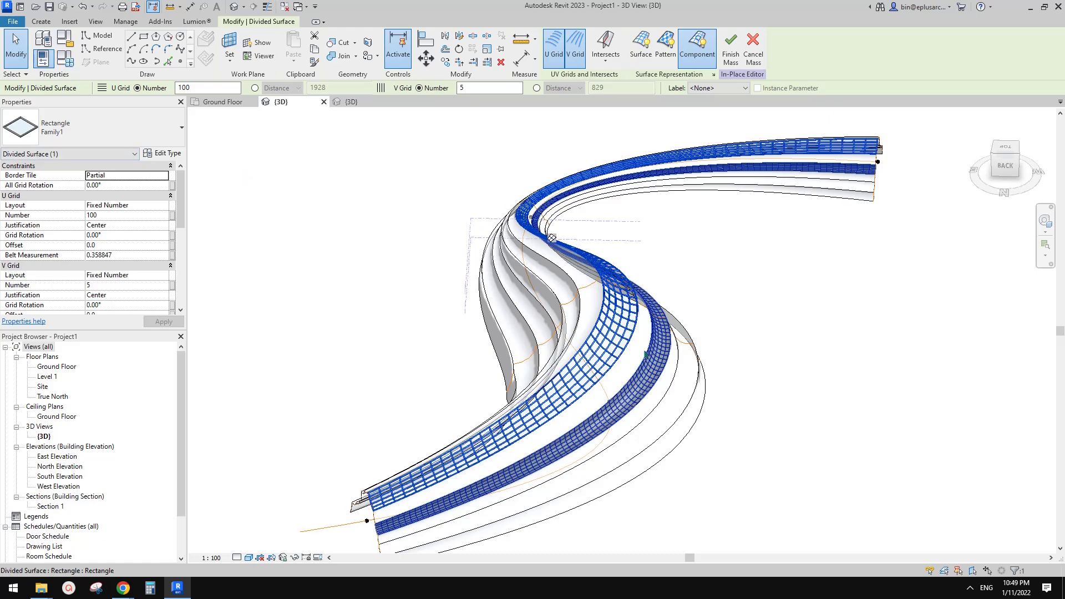
left_click(248, 176)
left_click(697, 313)
middle_click_drag(698, 312, 481, 282, "shift")
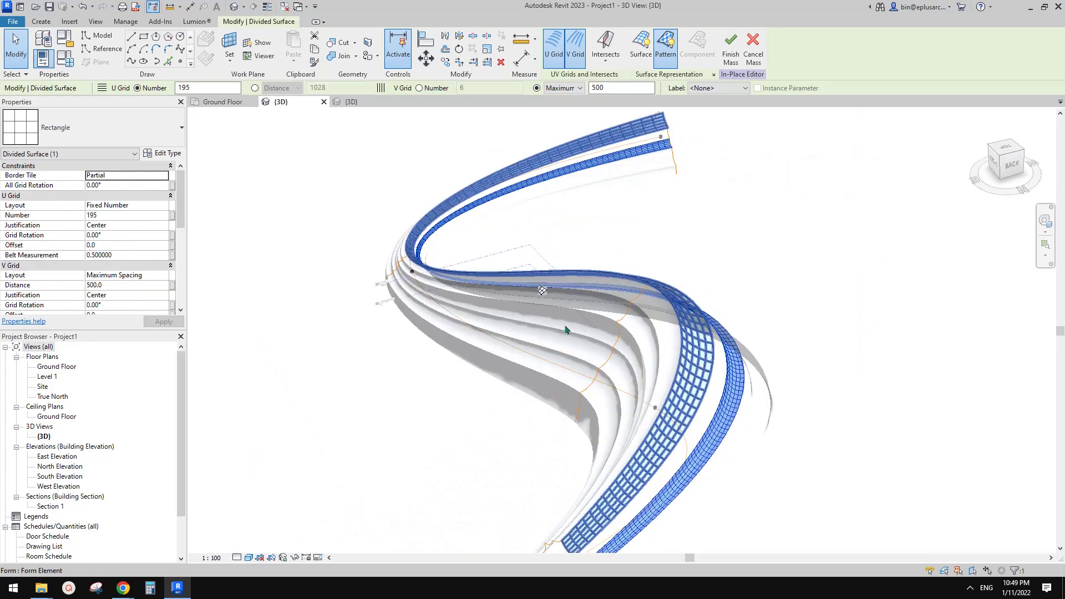
left_click(541, 360)
middle_click_drag(542, 360, 550, 301, "shift")
left_click(805, 361)
scroll(759, 384, "down", 2)
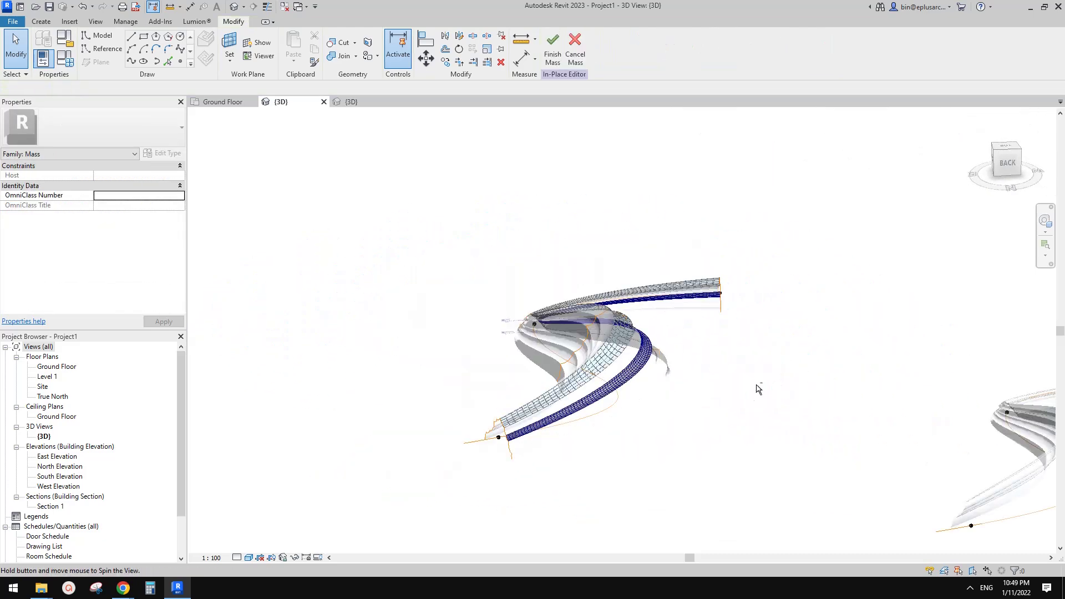
scroll(682, 394, "up", 5)
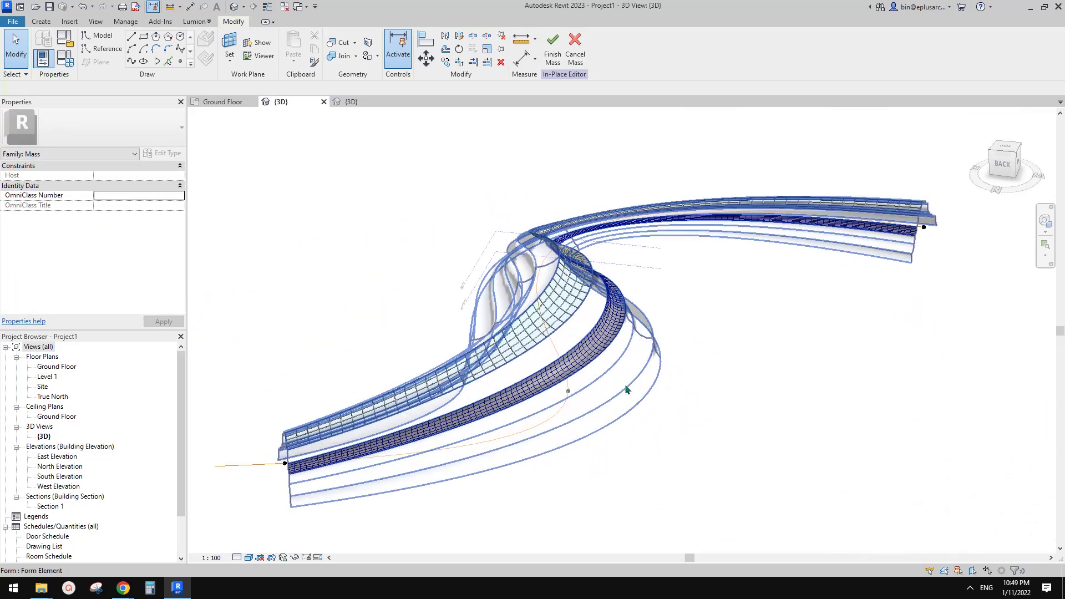